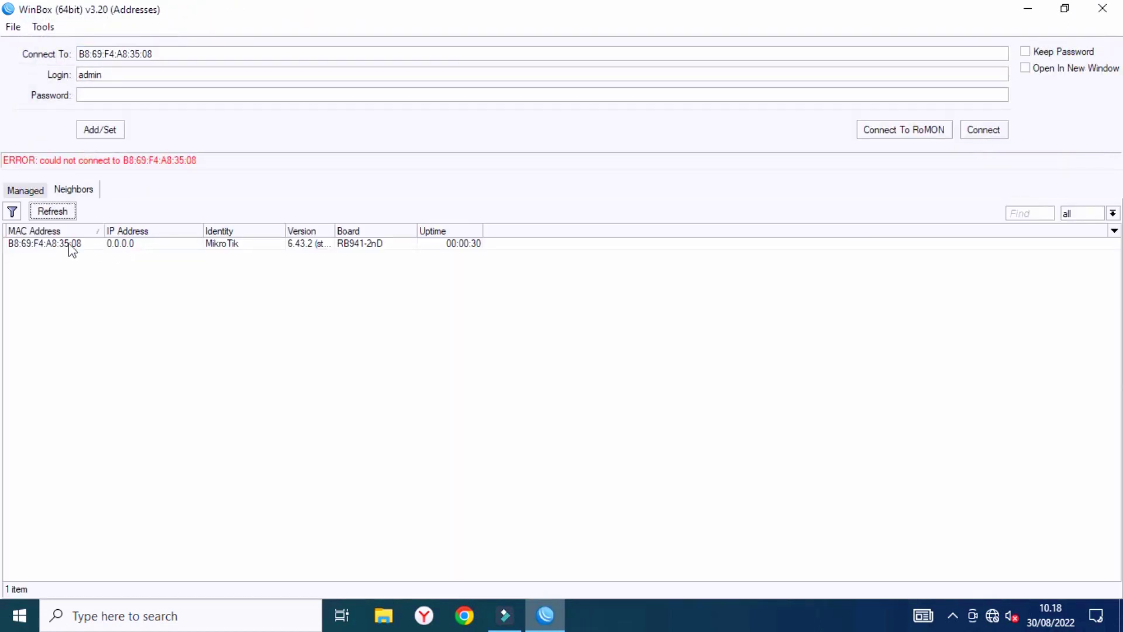
Connect to the RB941-2nD router from Neighbors as admin with a blank password.
click(56, 244)
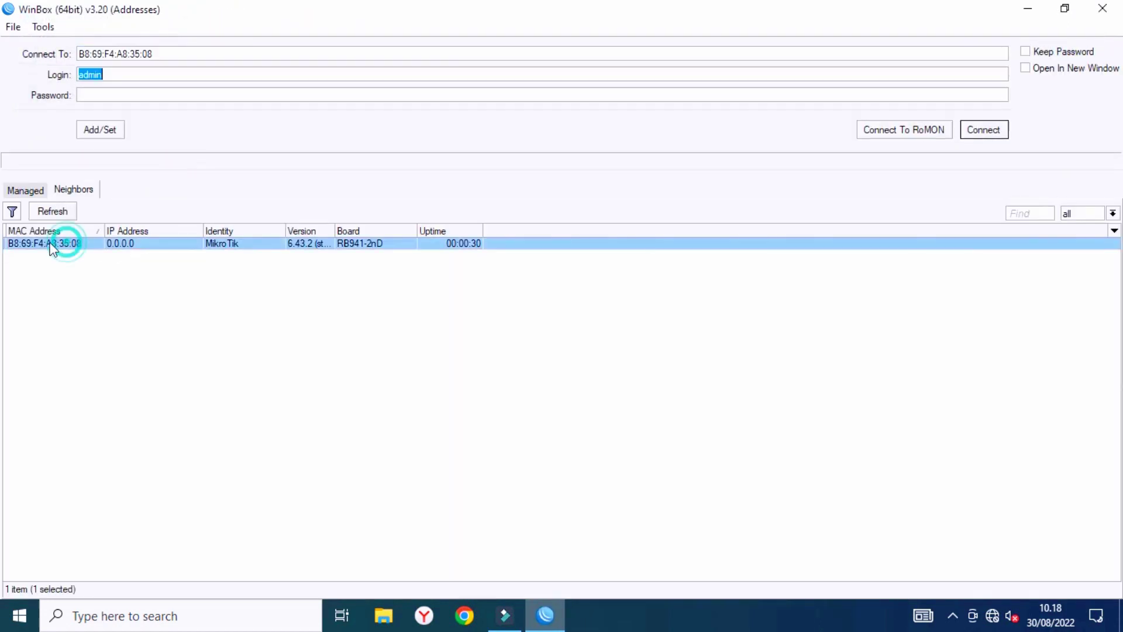
click(984, 129)
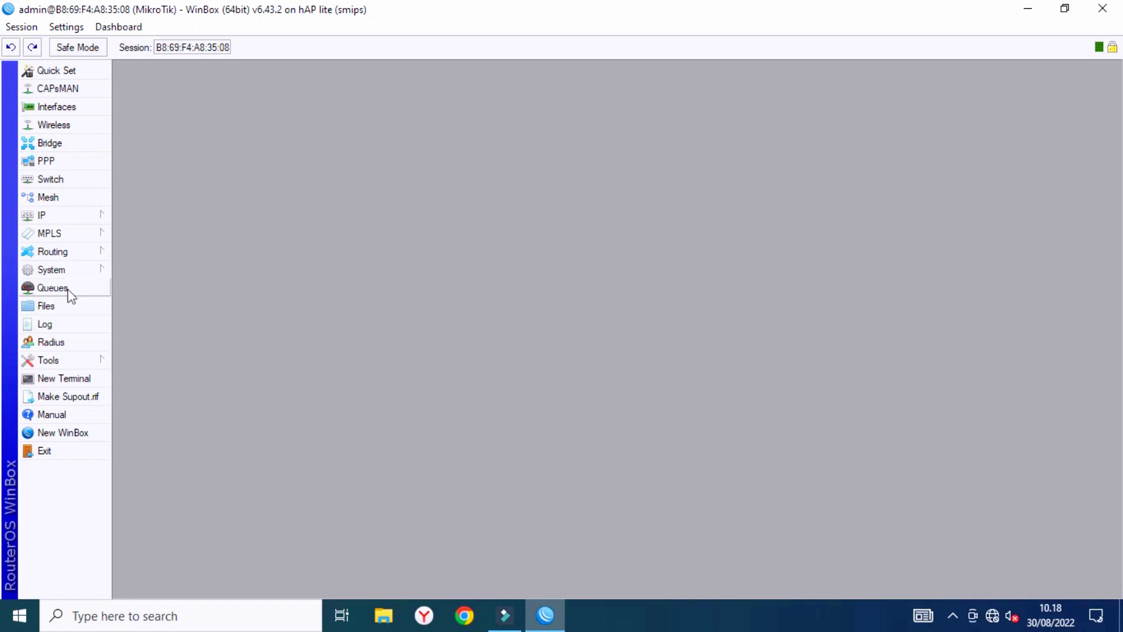
Replace the MikroTik router identity with the owner's full name, then start entering a new username.
click(58, 269)
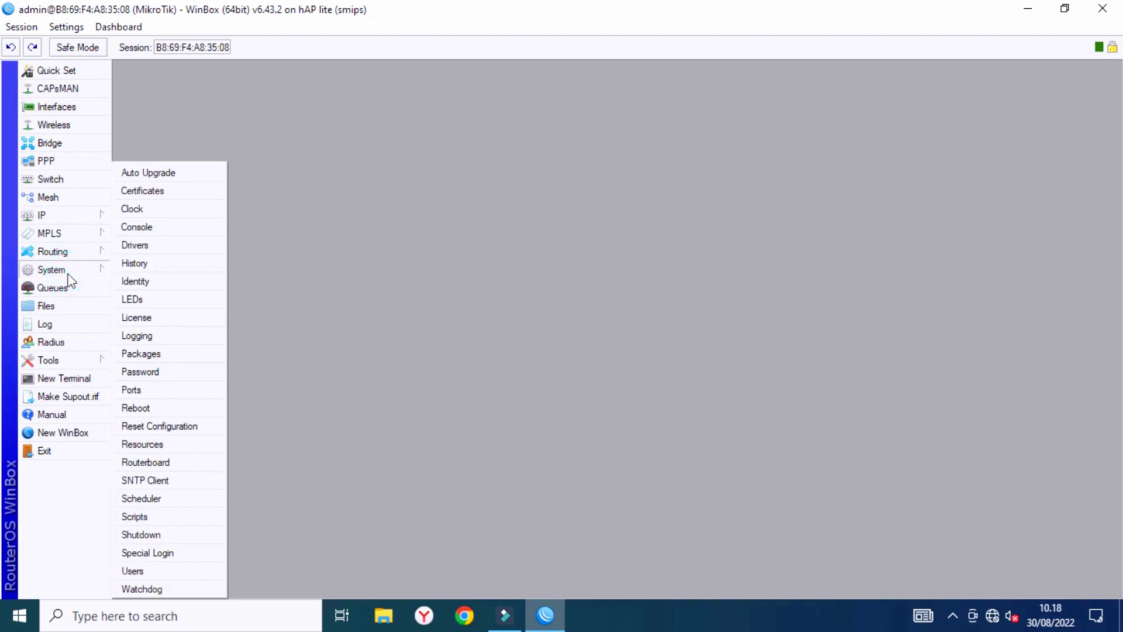
click(151, 282)
key(BackSpace)
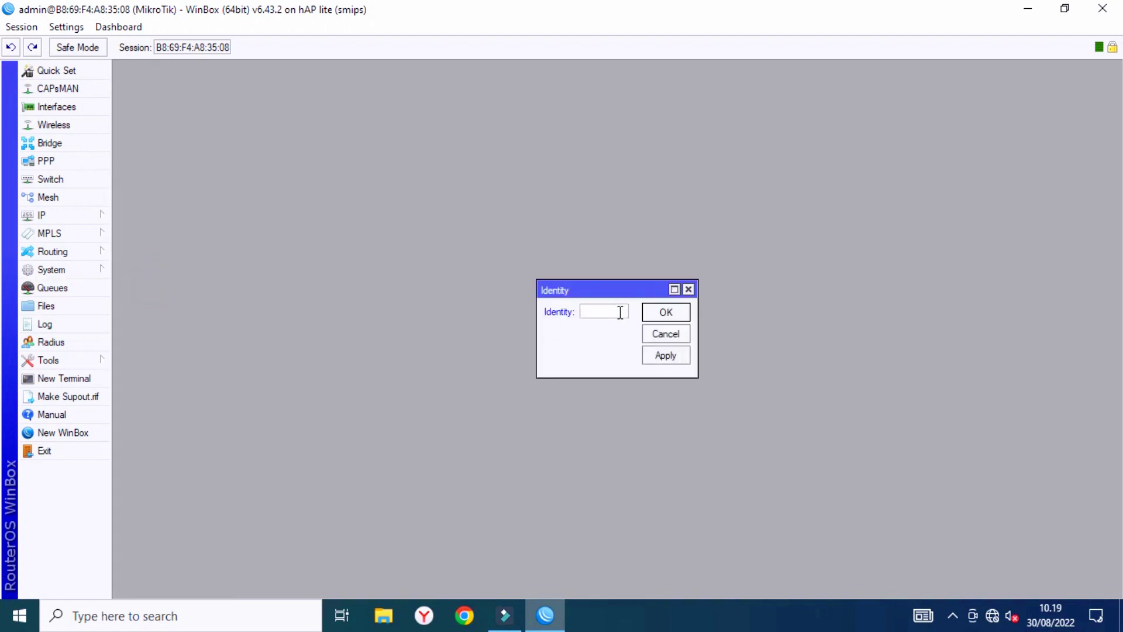
text(ALI)
text(EF REIN)
text(ALDI)
click(667, 354)
click(673, 317)
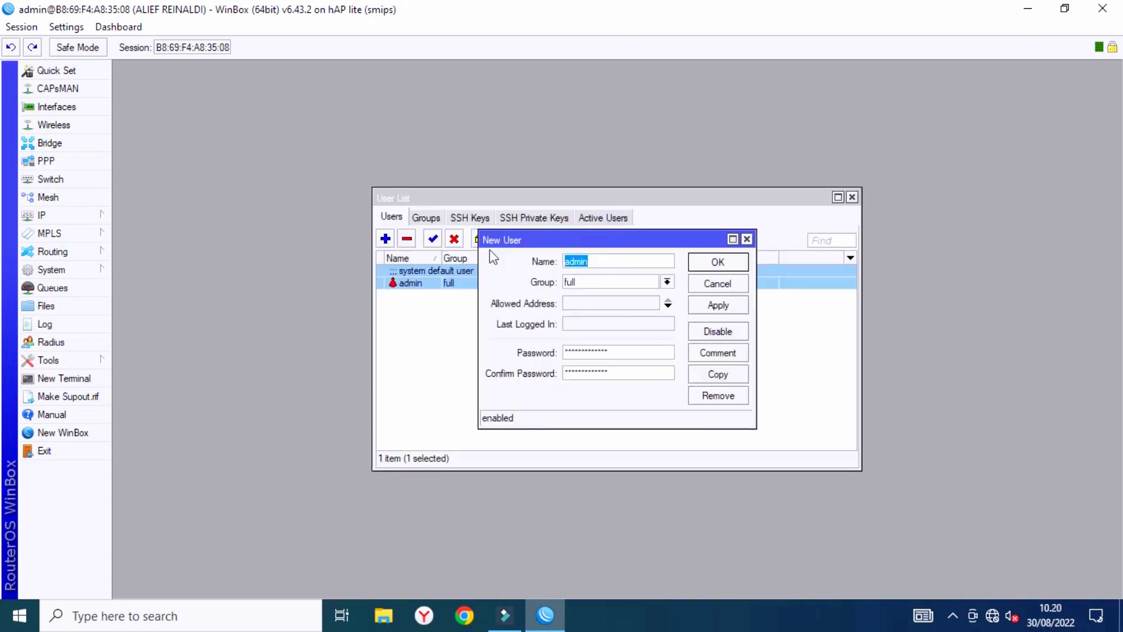
text(alief)
Save the new full-group user, disable the default admin account, and exit WinBox.
click(711, 305)
click(714, 265)
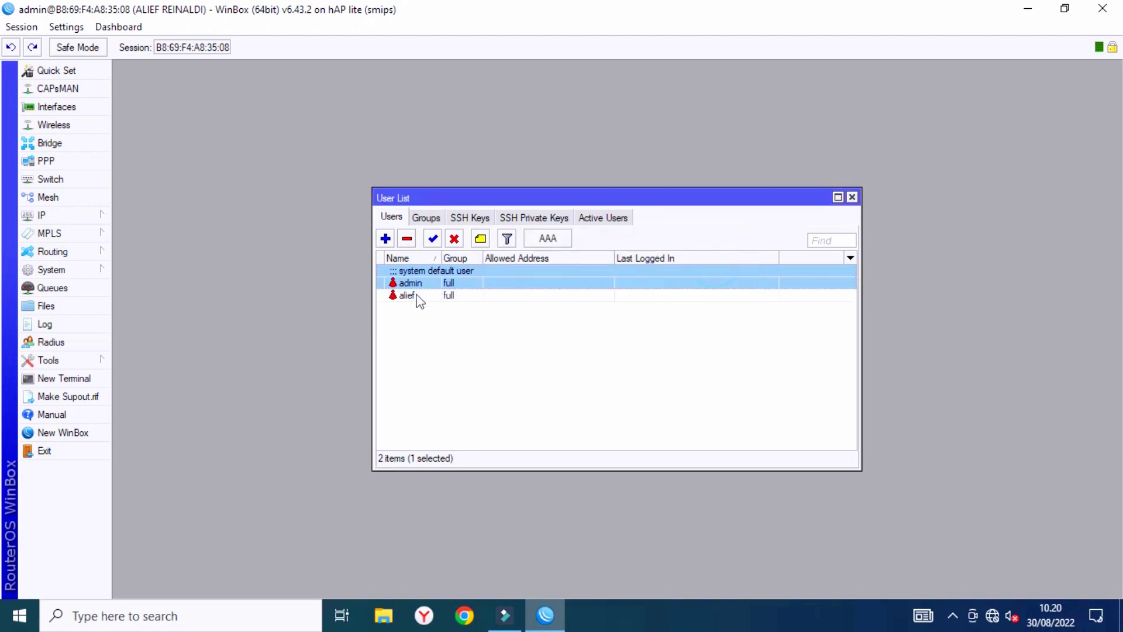
click(454, 239)
click(443, 297)
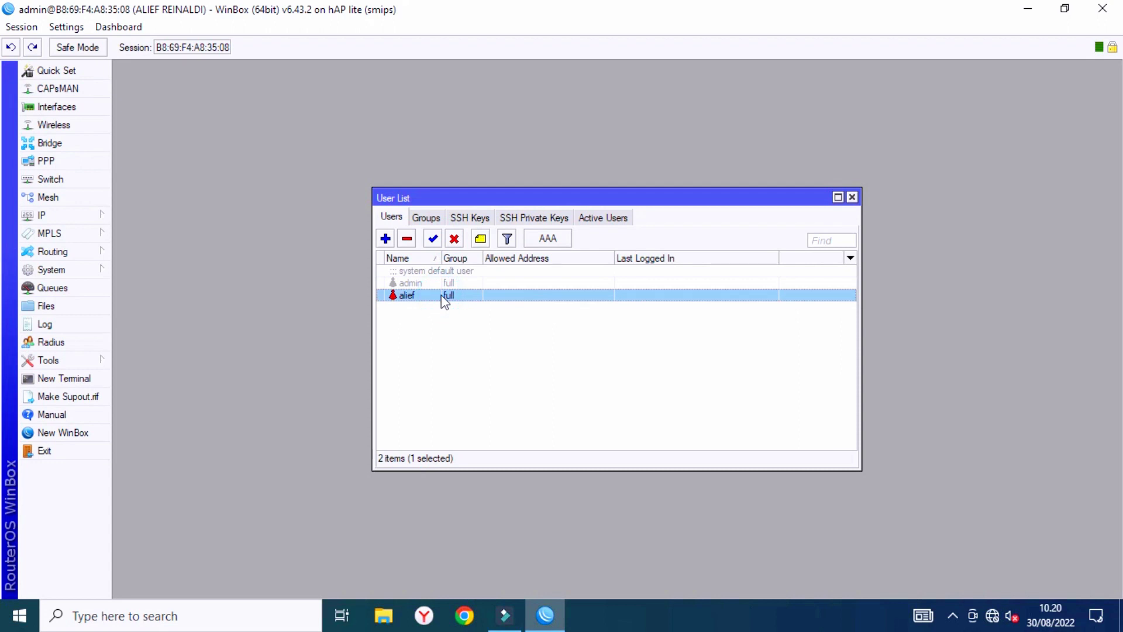
click(852, 197)
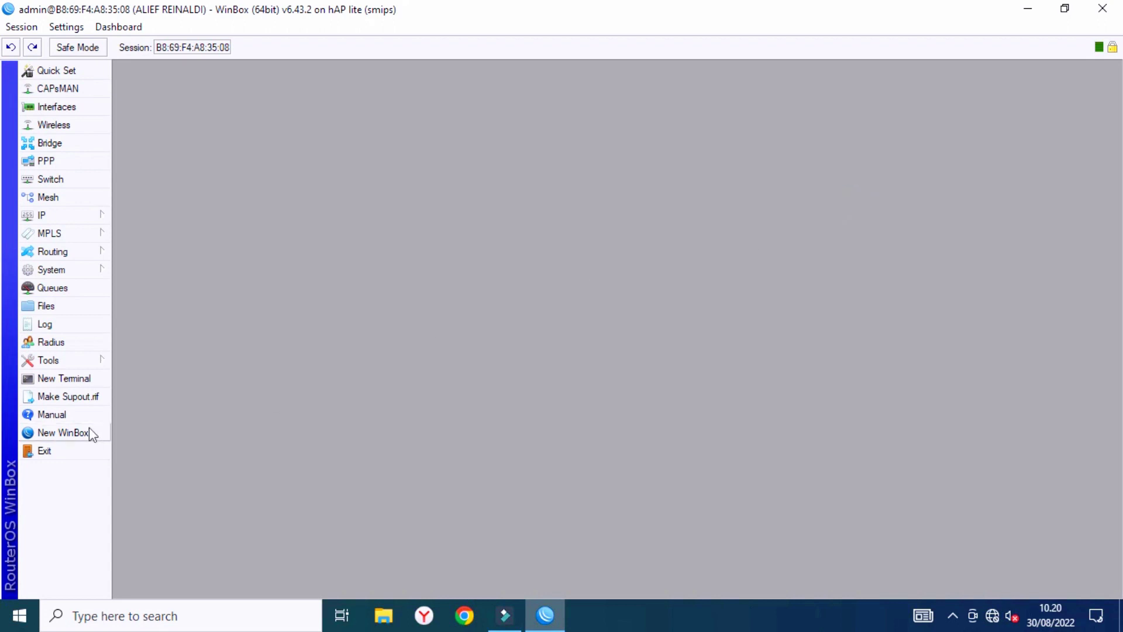
click(54, 451)
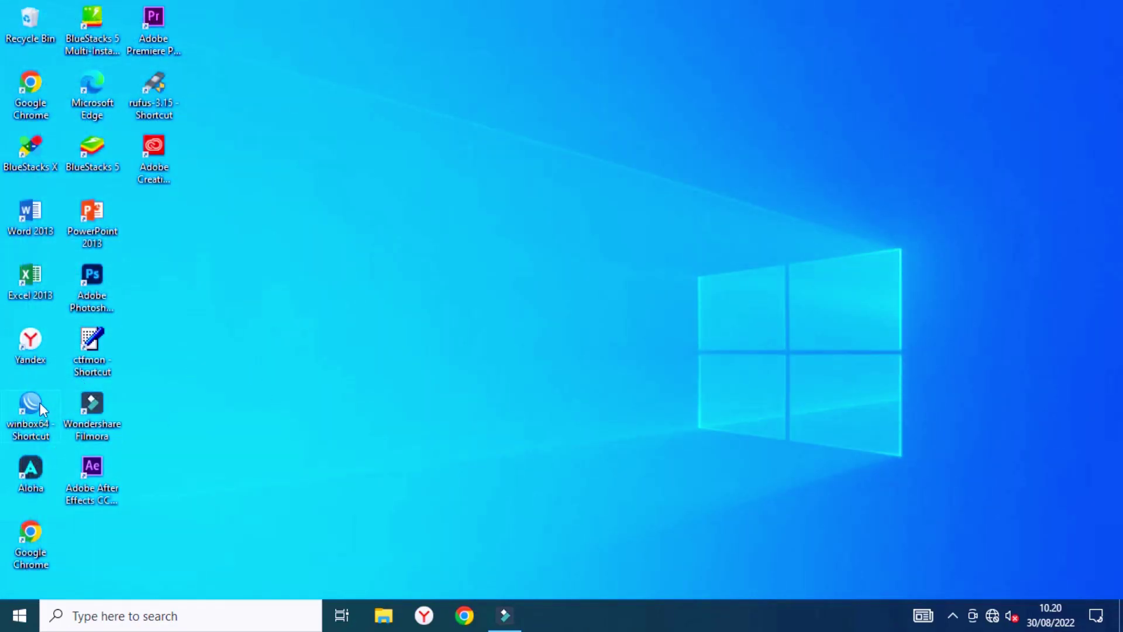
Relaunch WinBox and log into the router from Neighbors with the new user's name and password.
double_click(40, 403)
click(606, 325)
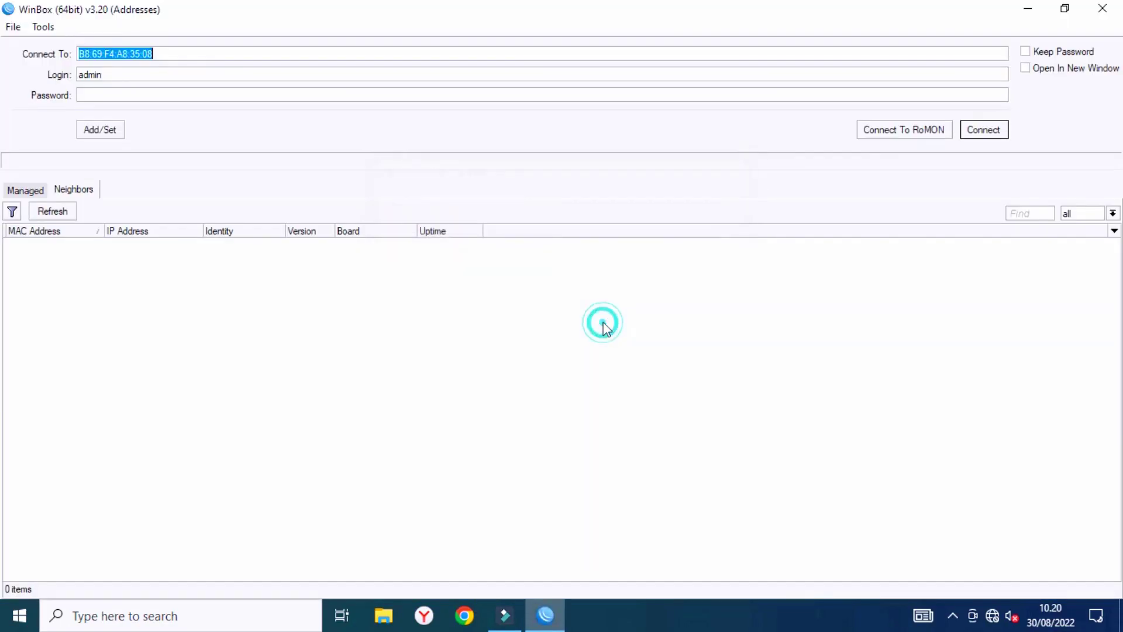
double_click(136, 75)
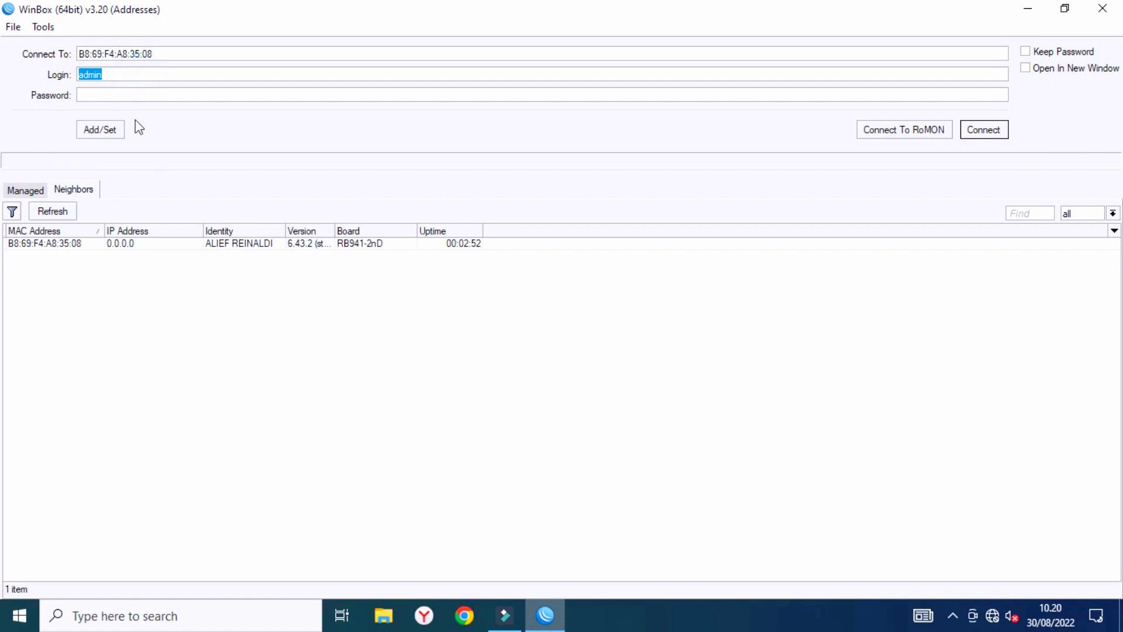
text(alief)
click(133, 96)
text(1234********)
click(62, 244)
click(970, 129)
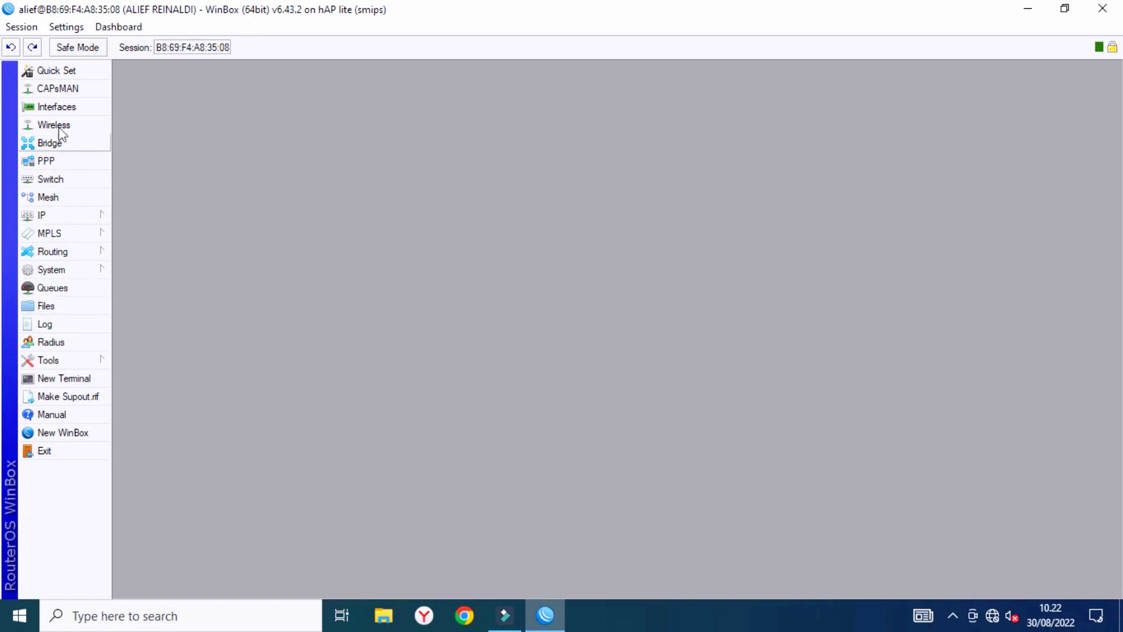
Rename interface ether1 to ether1-WAN.
click(57, 107)
double_click(261, 271)
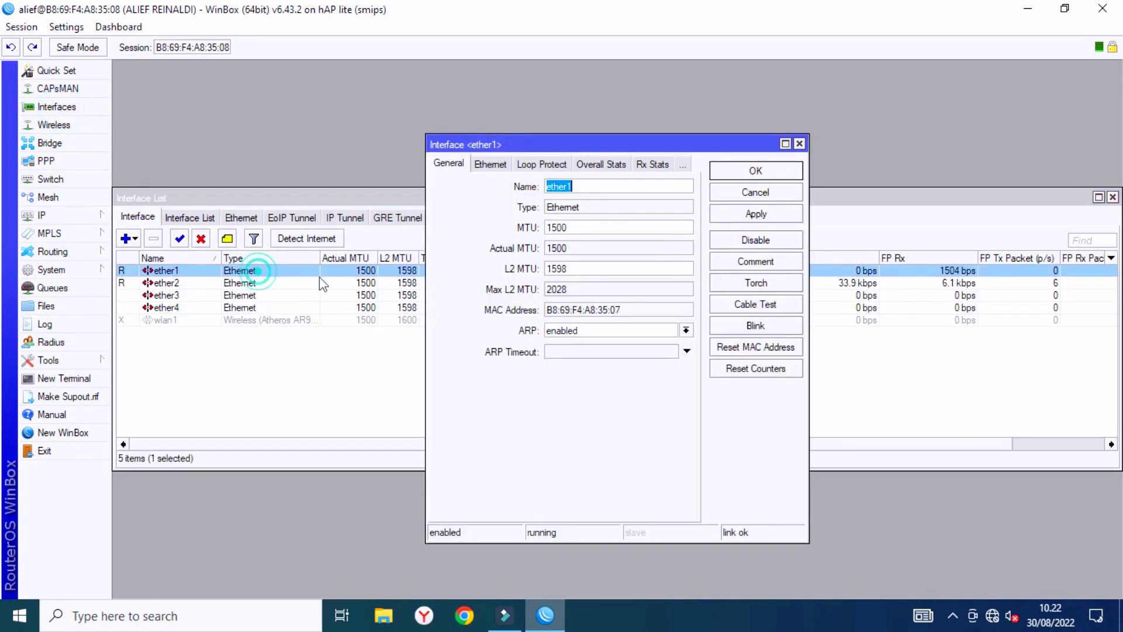
click(592, 188)
text(-)
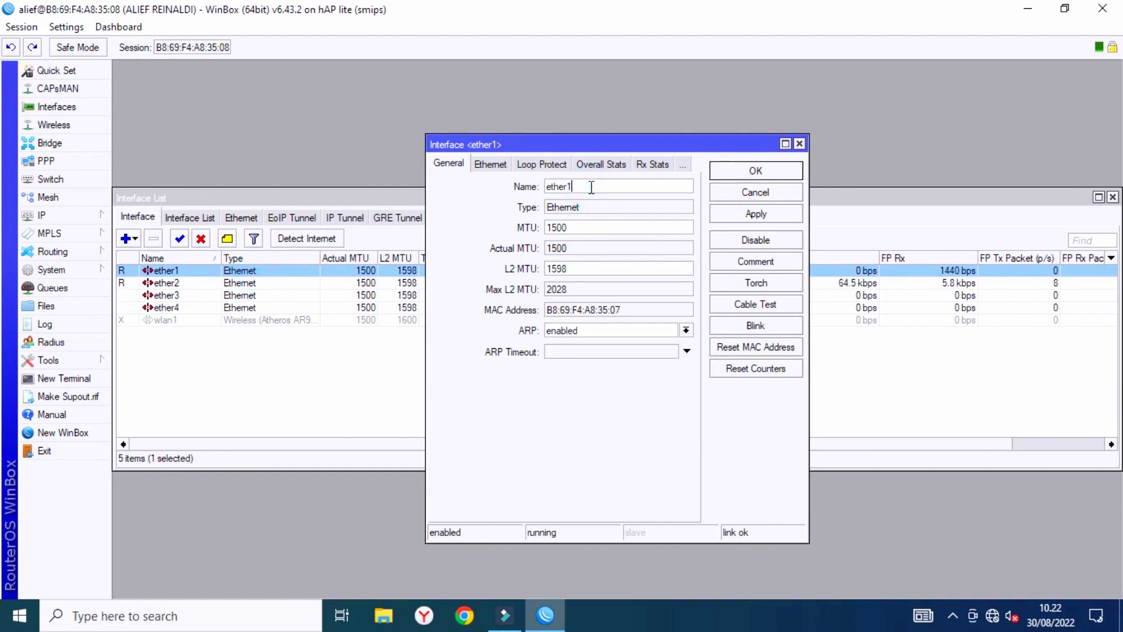
text(WAN)
click(756, 218)
click(747, 174)
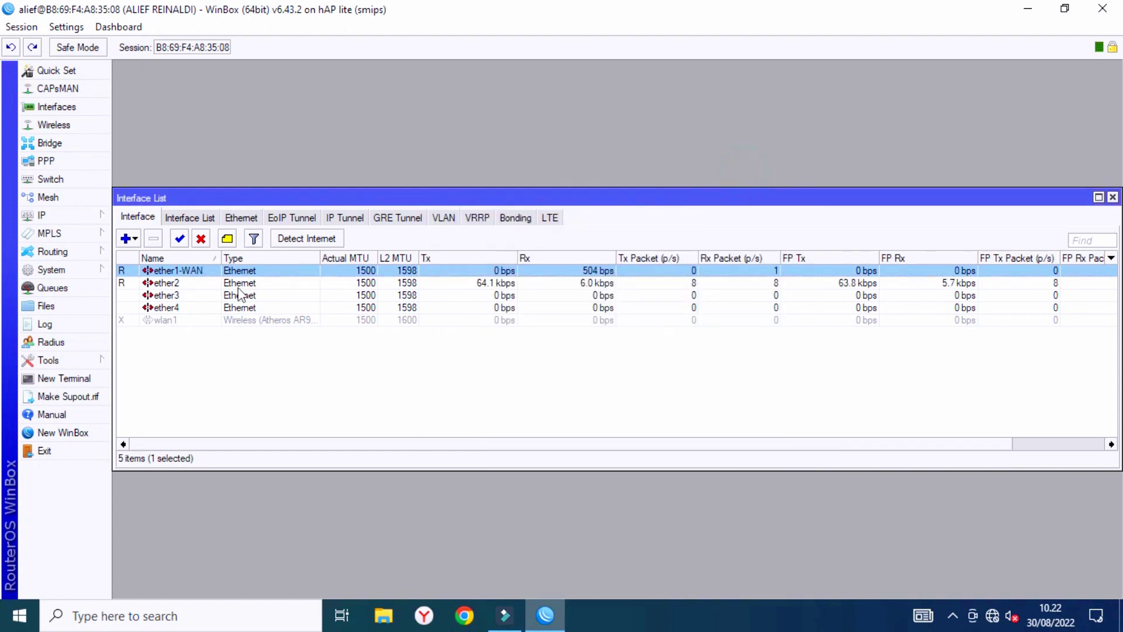
Rename interface ether2 to ether2-LAN.
double_click(240, 284)
click(583, 189)
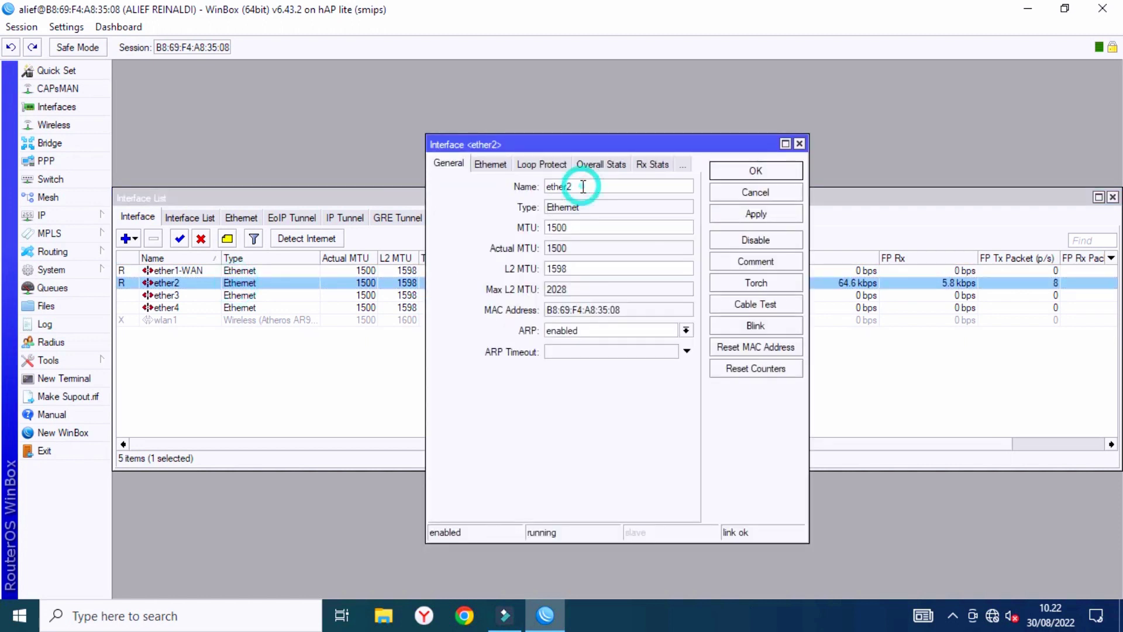
text(-LAN)
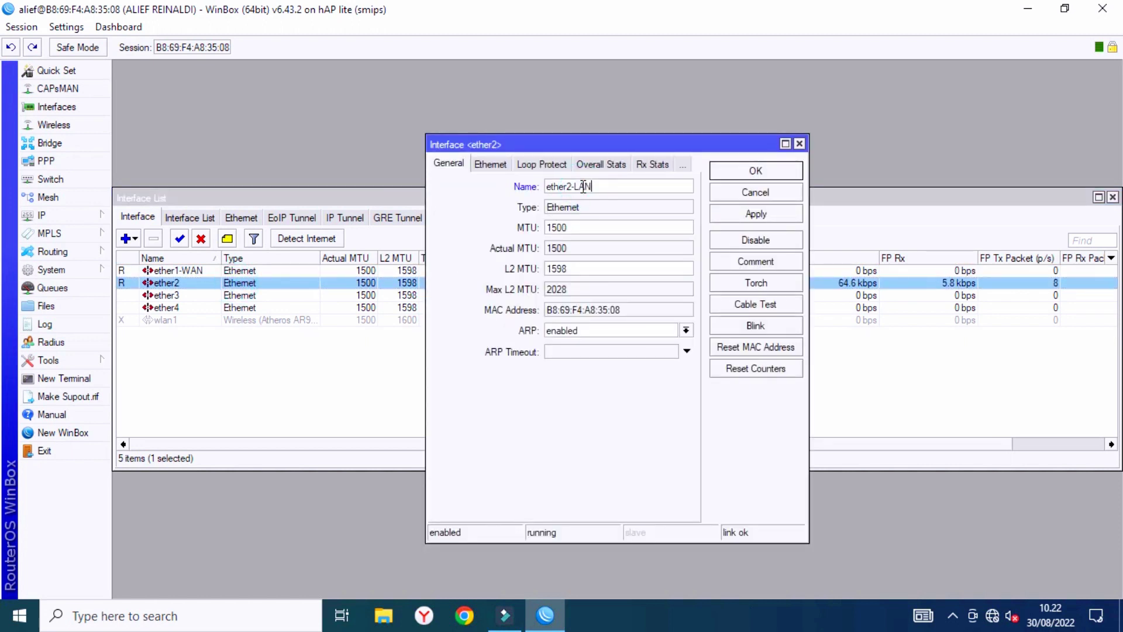
click(736, 218)
click(732, 188)
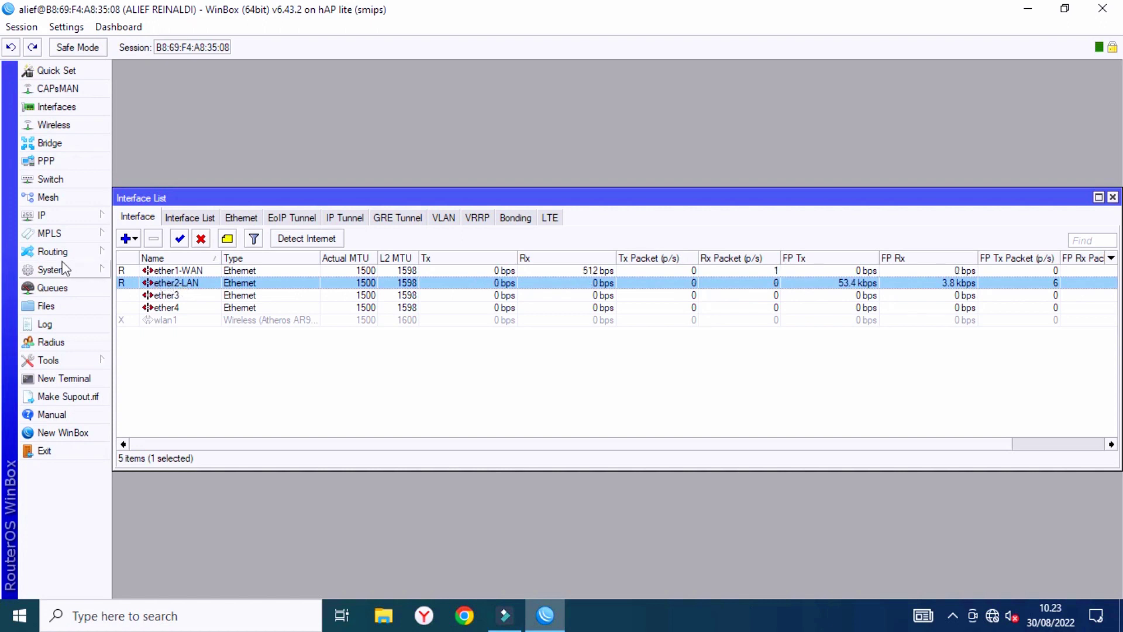
click(50, 143)
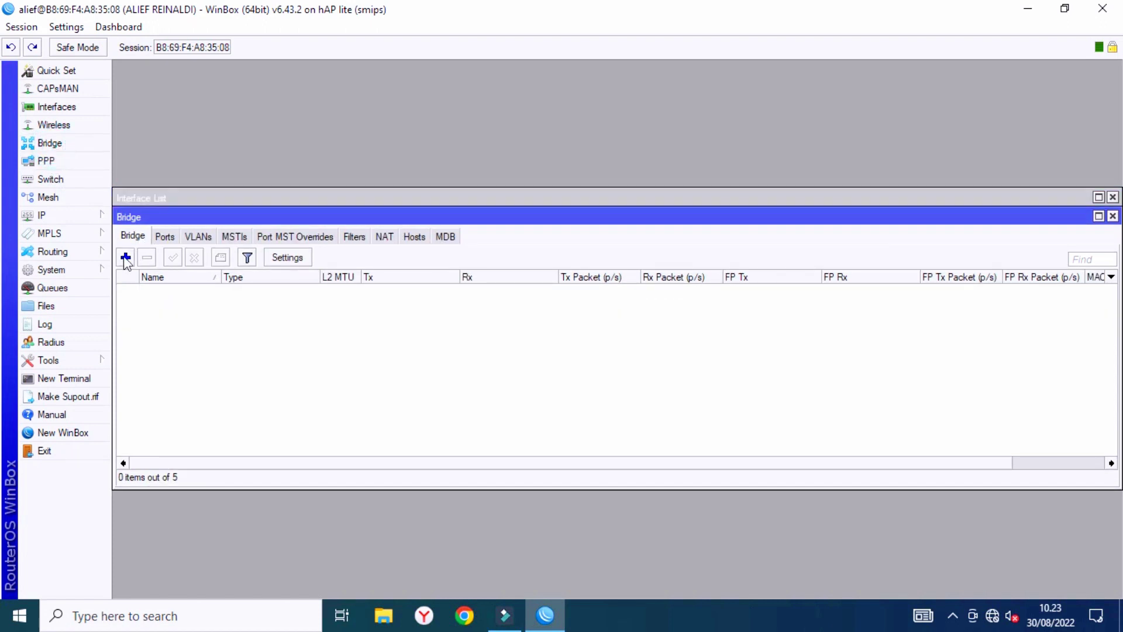
Add a new bridge named 'bridge HOSTPOT'.
click(125, 257)
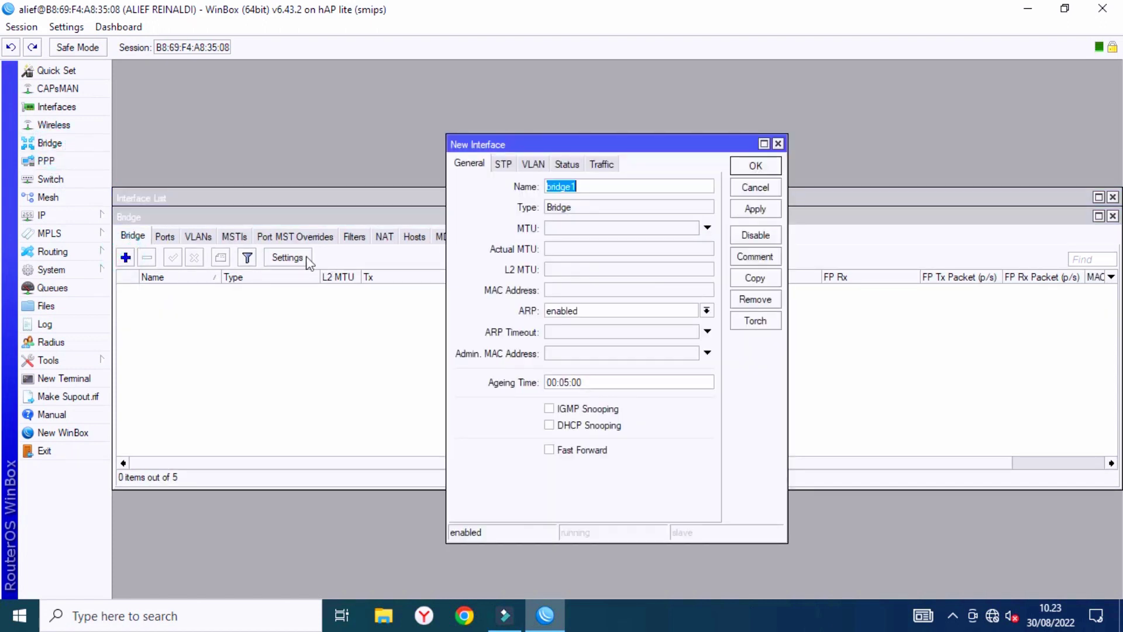
click(594, 187)
key(BackSpace)
text(HOSTPOT)
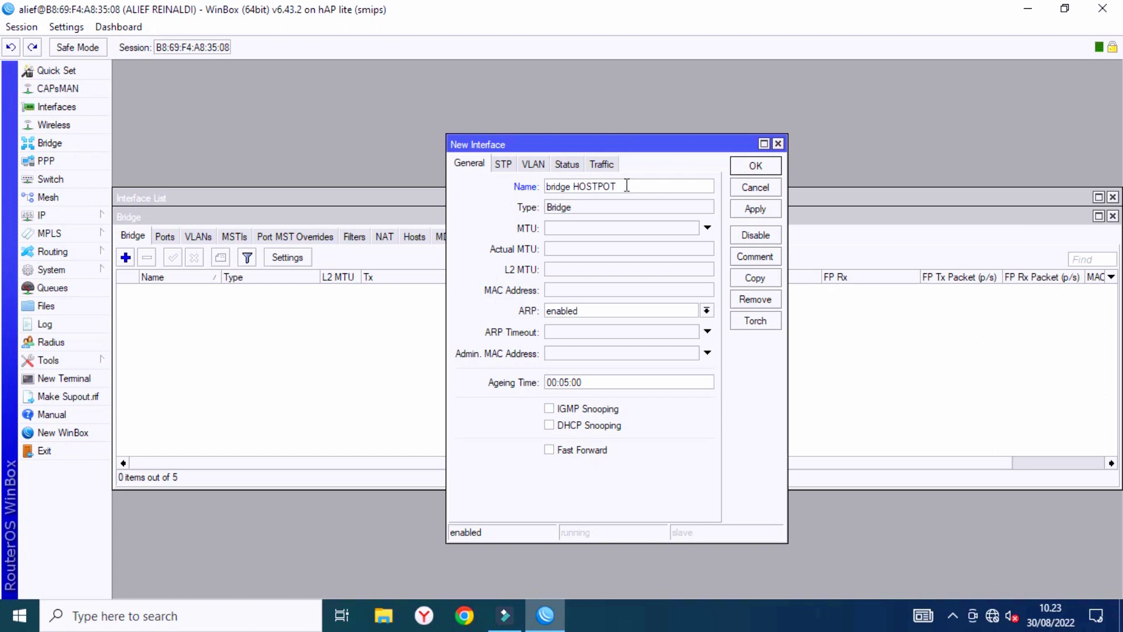
click(753, 209)
click(750, 164)
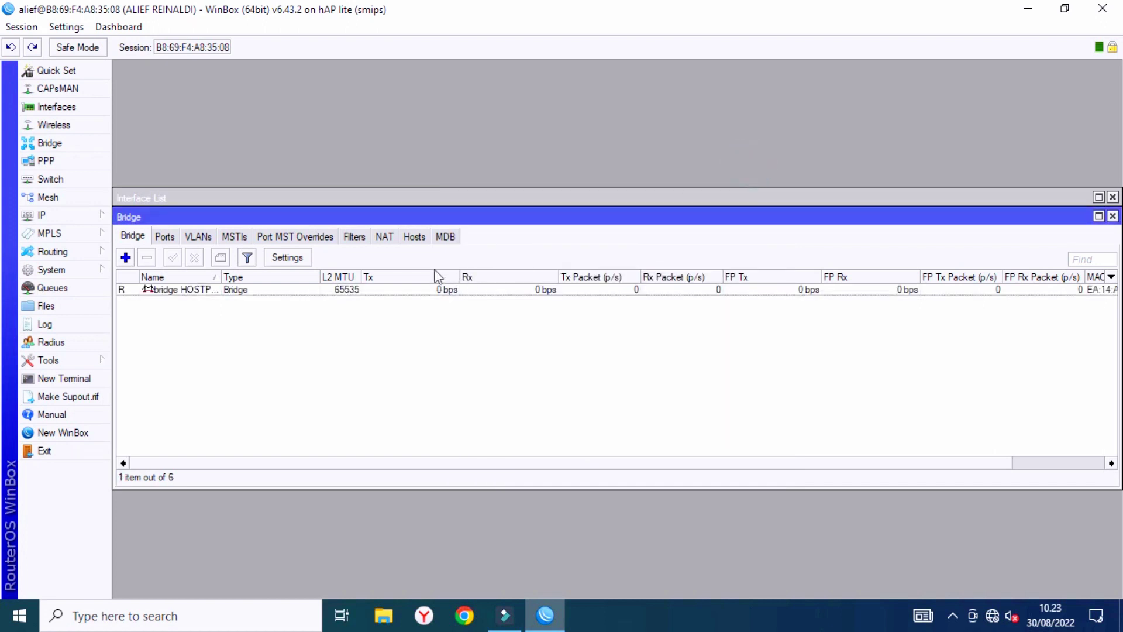
click(164, 240)
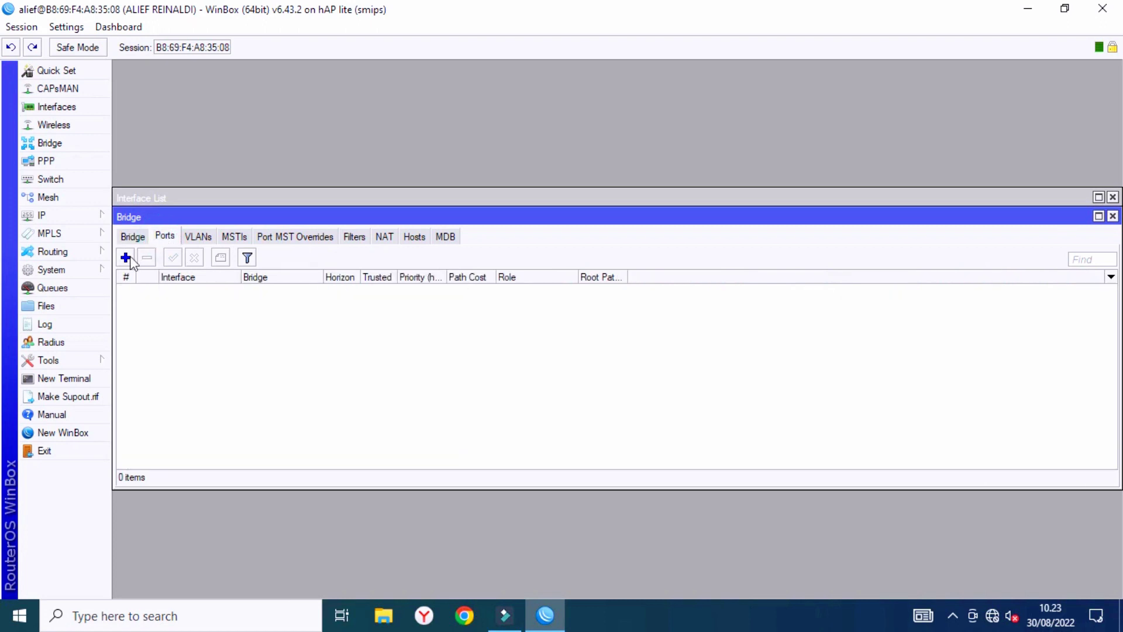
Add ether3 and ether4 as ports of bridge HOSTPOT.
click(124, 258)
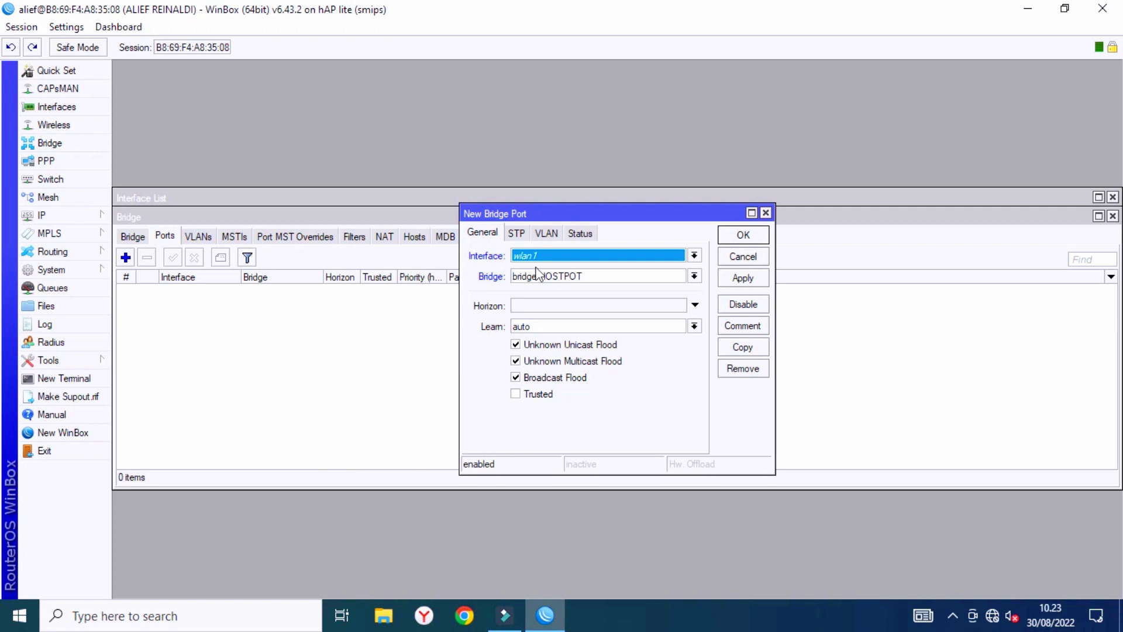
click(526, 256)
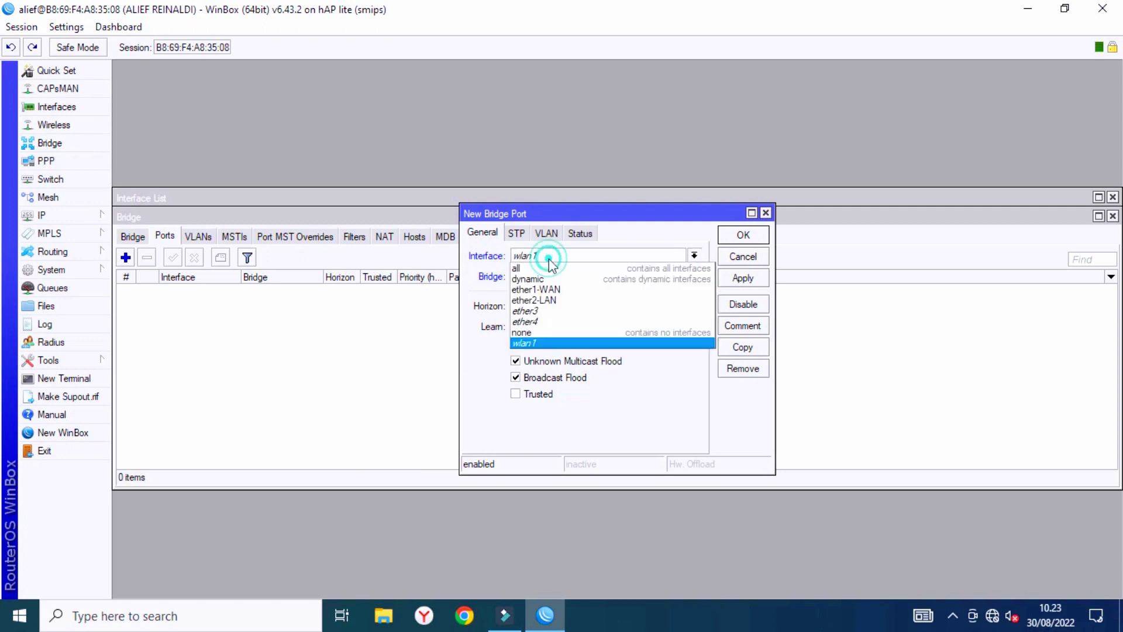
click(543, 306)
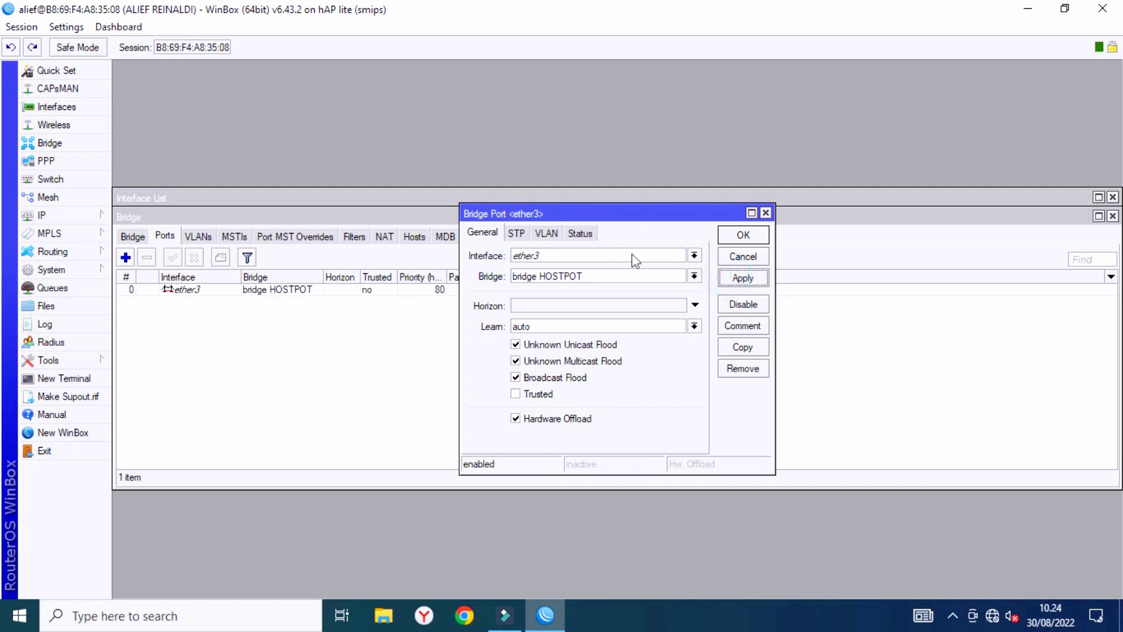
click(742, 235)
click(125, 257)
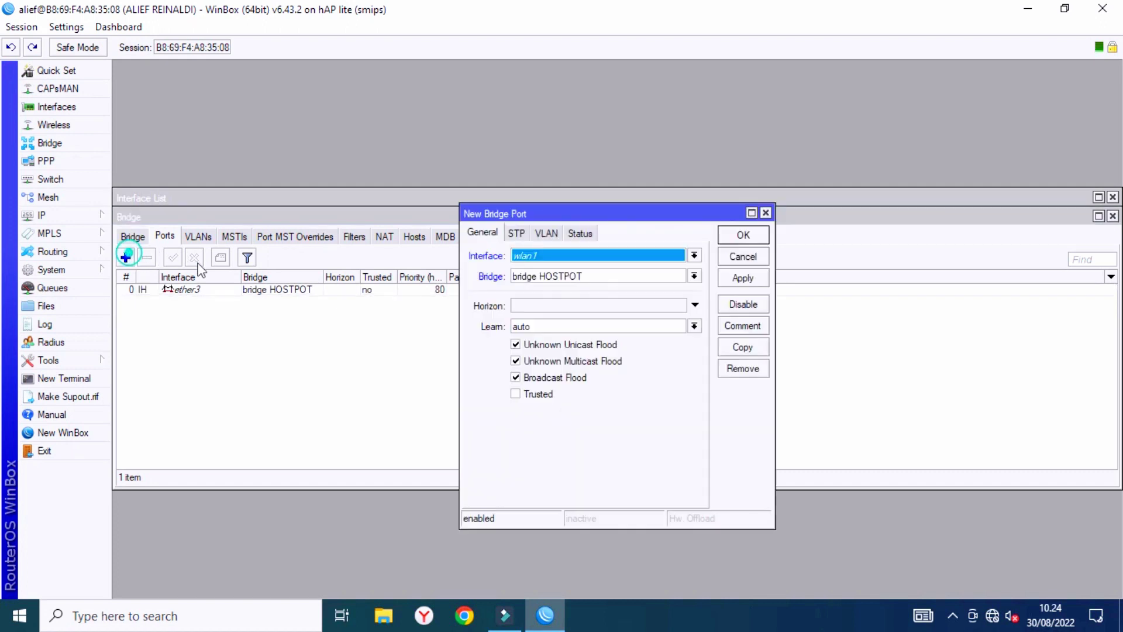
click(591, 262)
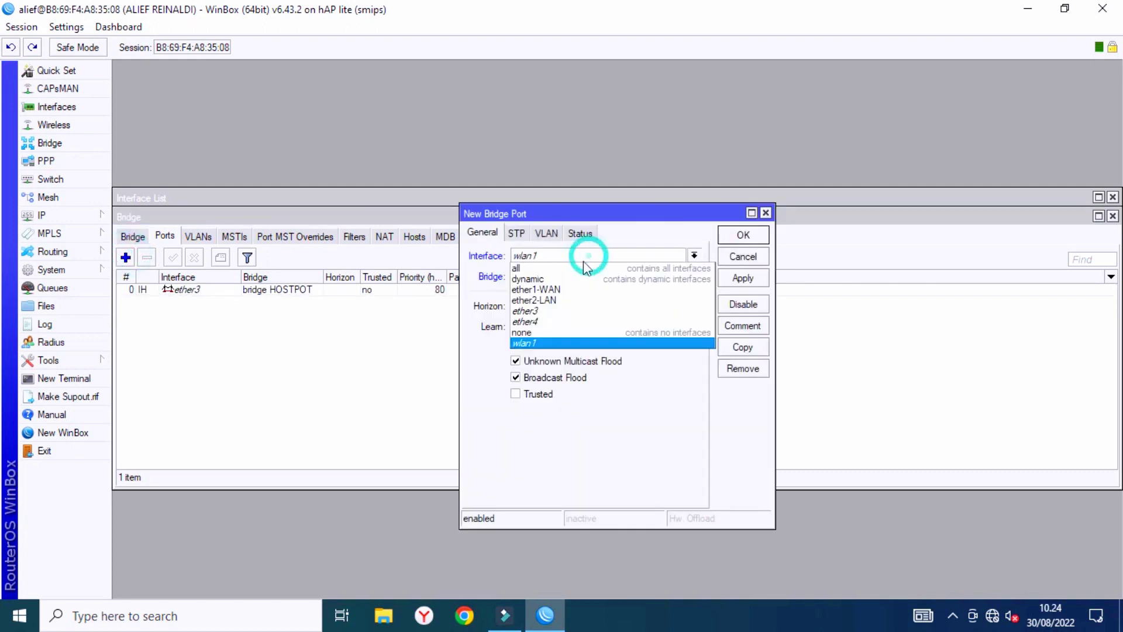
click(555, 321)
click(741, 272)
click(743, 235)
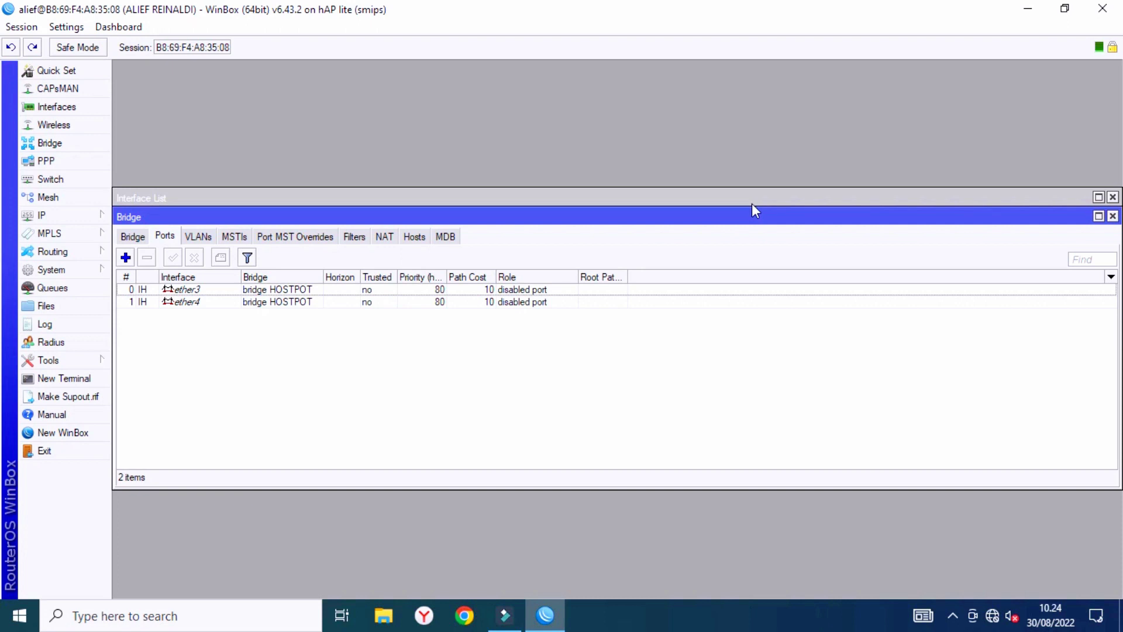
Add wlan1 as a bridge port and widen the Bridge and Priority columns.
click(126, 257)
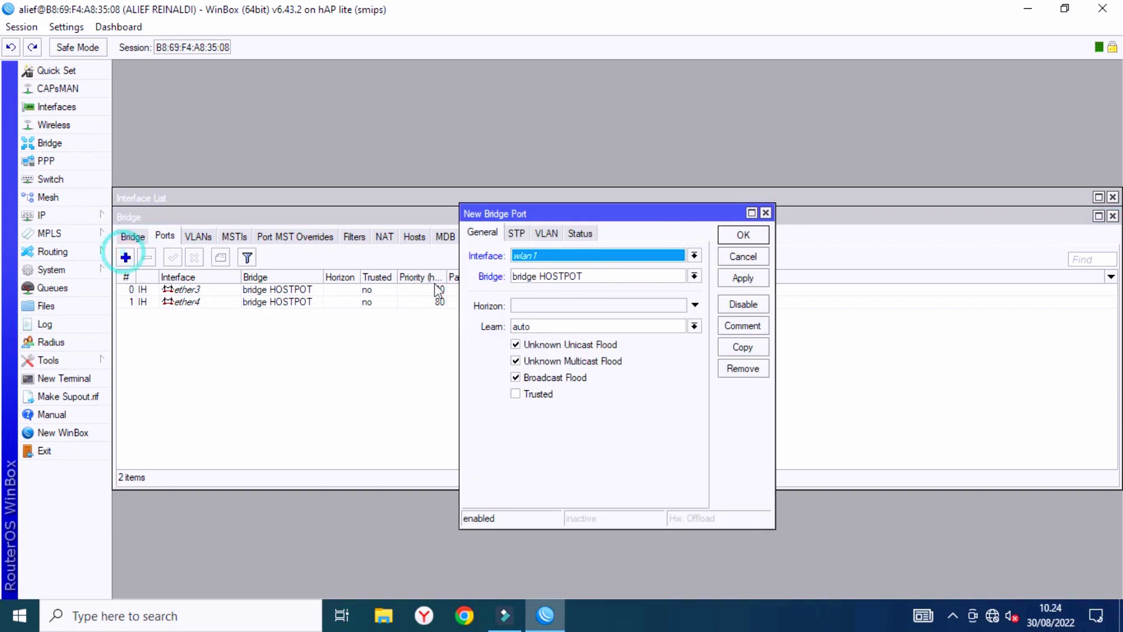
click(737, 279)
click(743, 235)
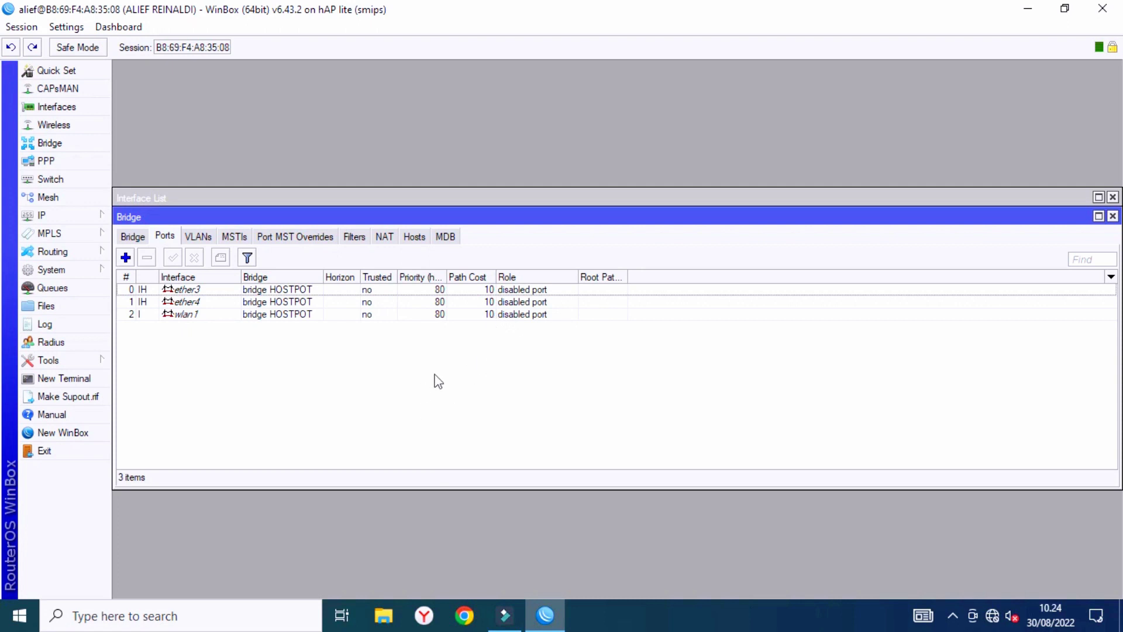
click(285, 290)
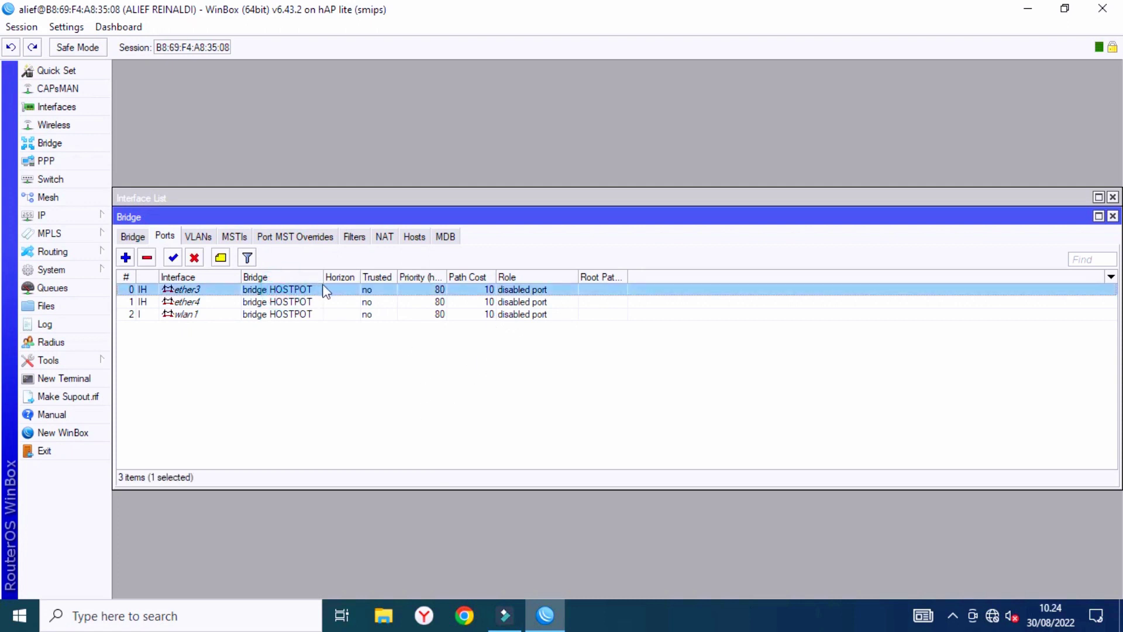
drag(322, 279, 374, 279)
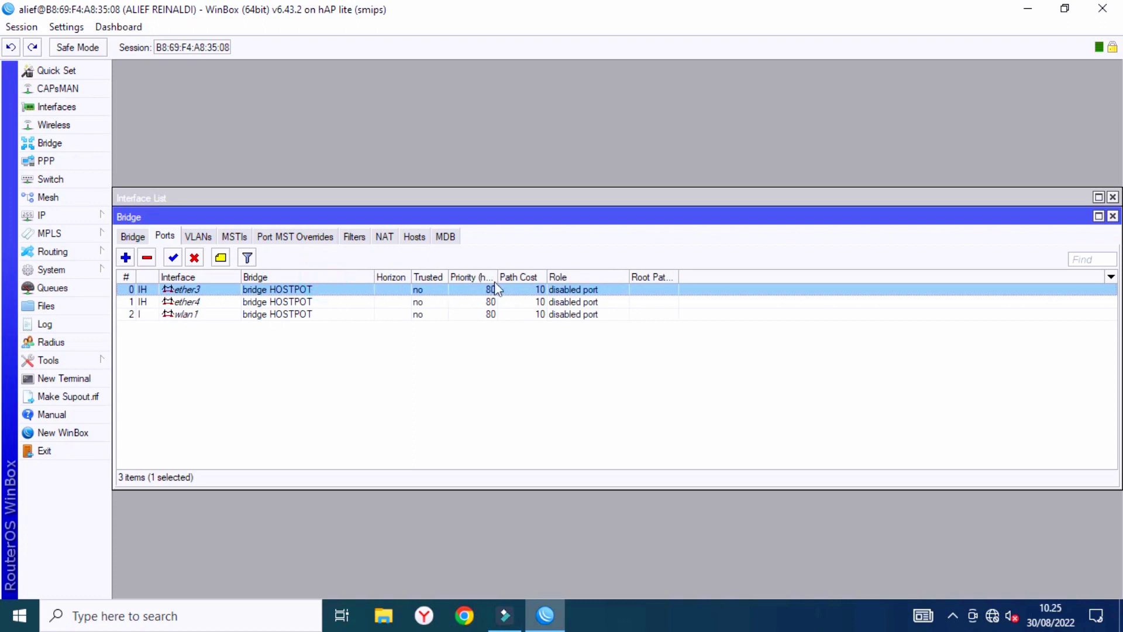
drag(498, 277, 549, 277)
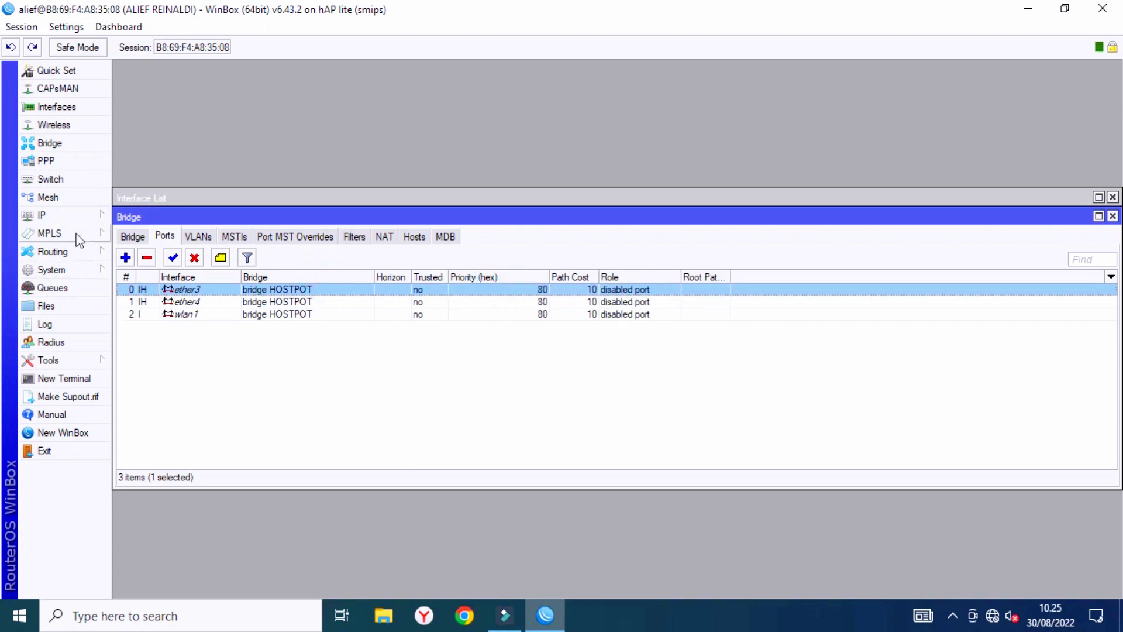
click(72, 216)
Start a new IP address entry, then cancel it and close the address list.
click(146, 209)
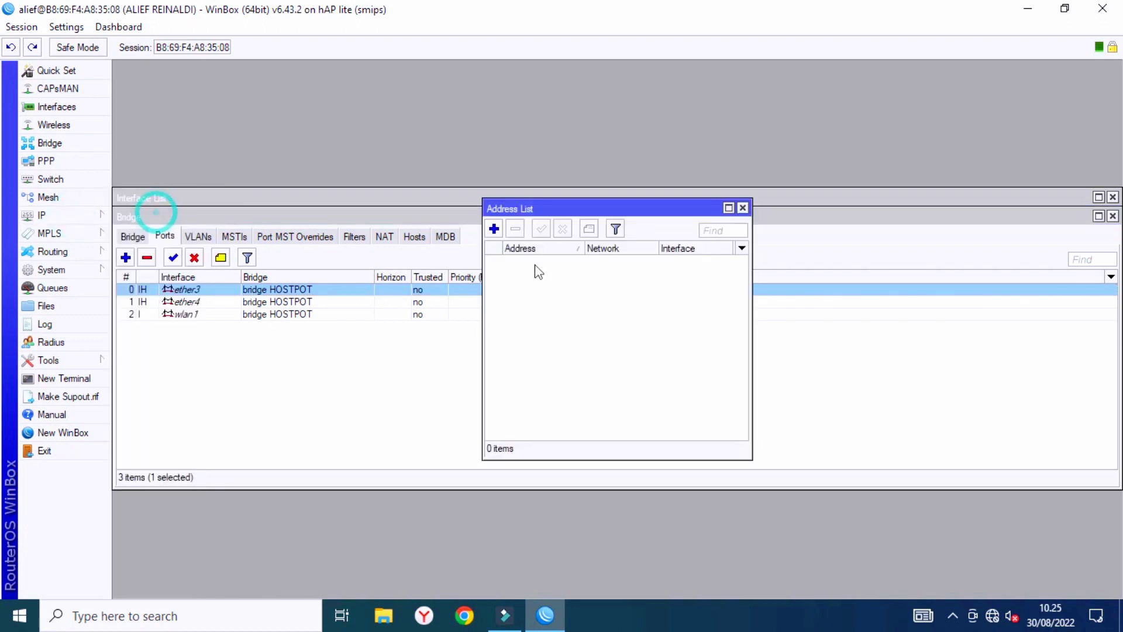
click(495, 228)
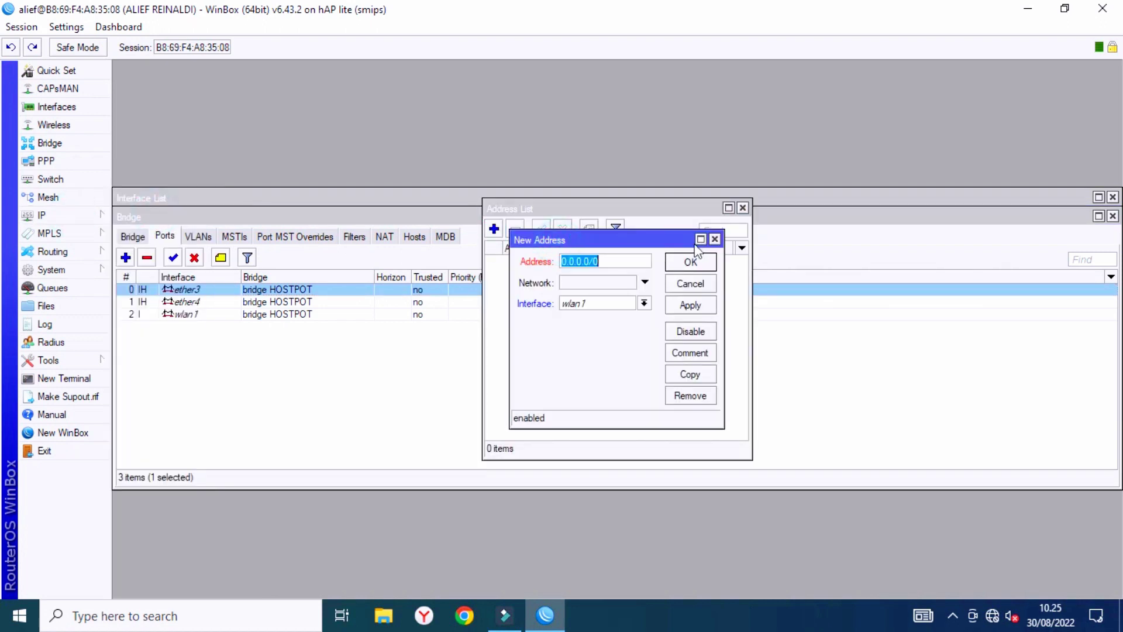
click(716, 239)
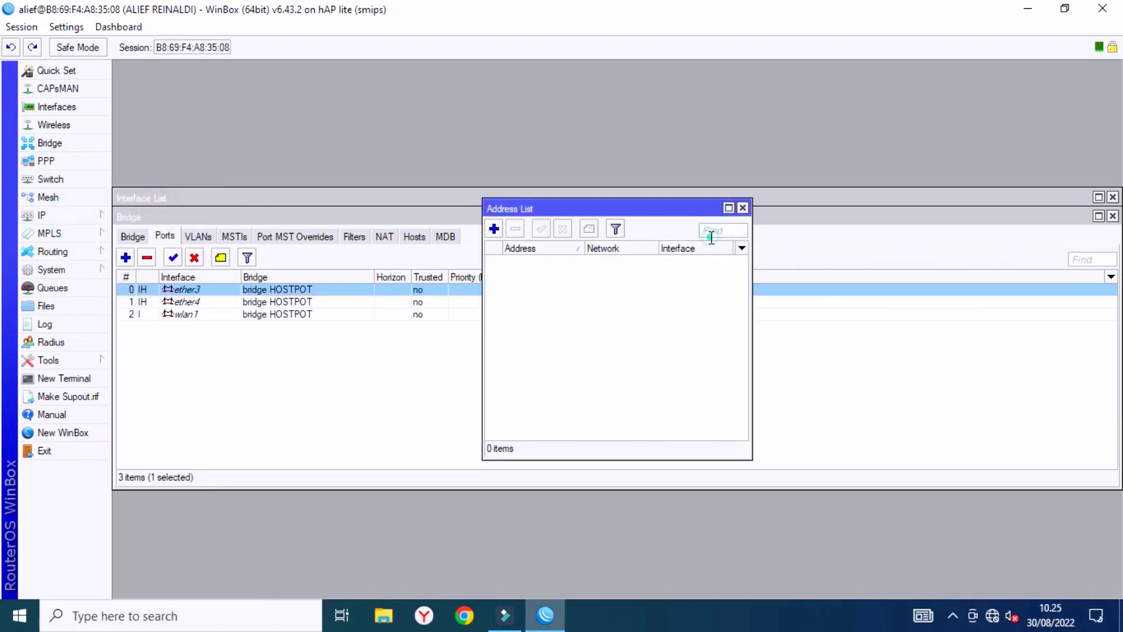
click(743, 208)
Add a DHCP client on interface ether1-WAN.
click(71, 215)
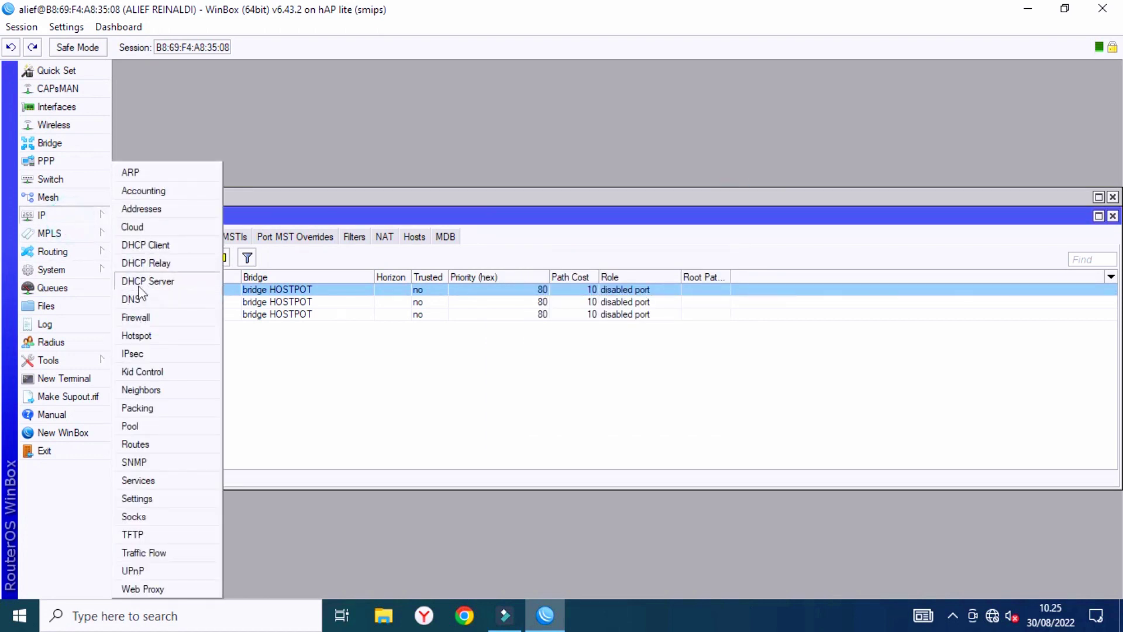
click(153, 246)
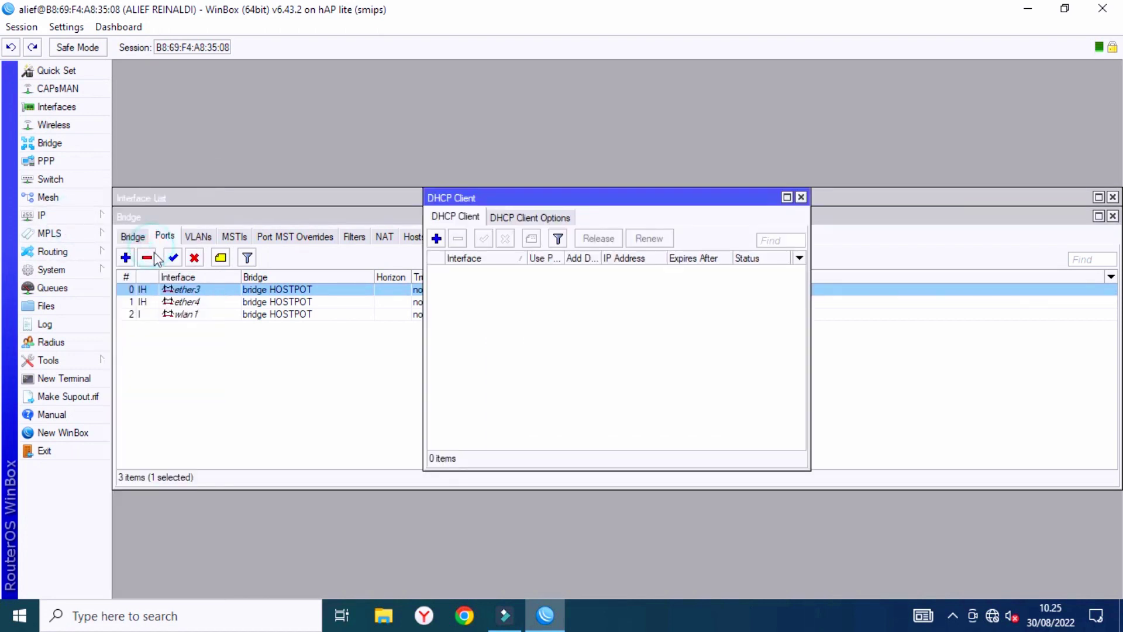
click(436, 238)
click(617, 244)
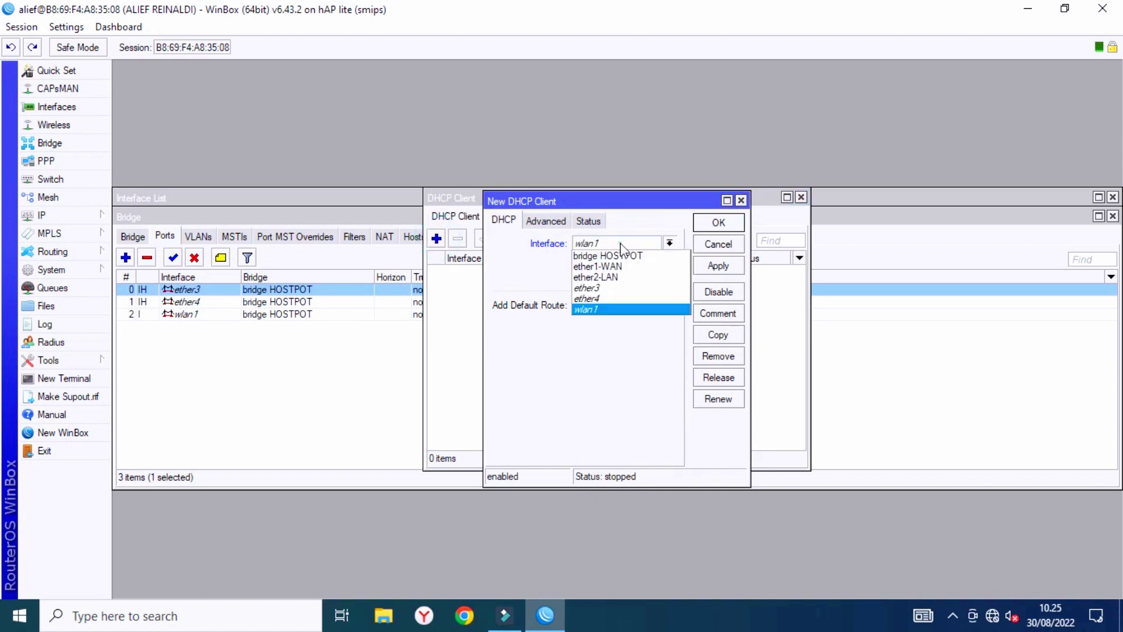
click(611, 267)
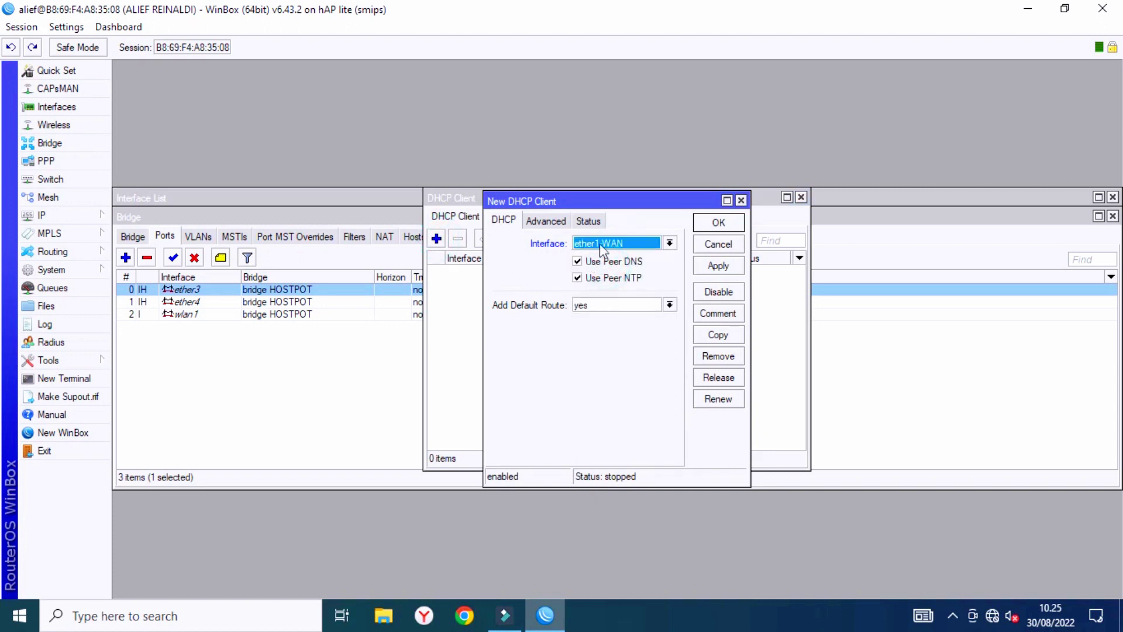
click(719, 266)
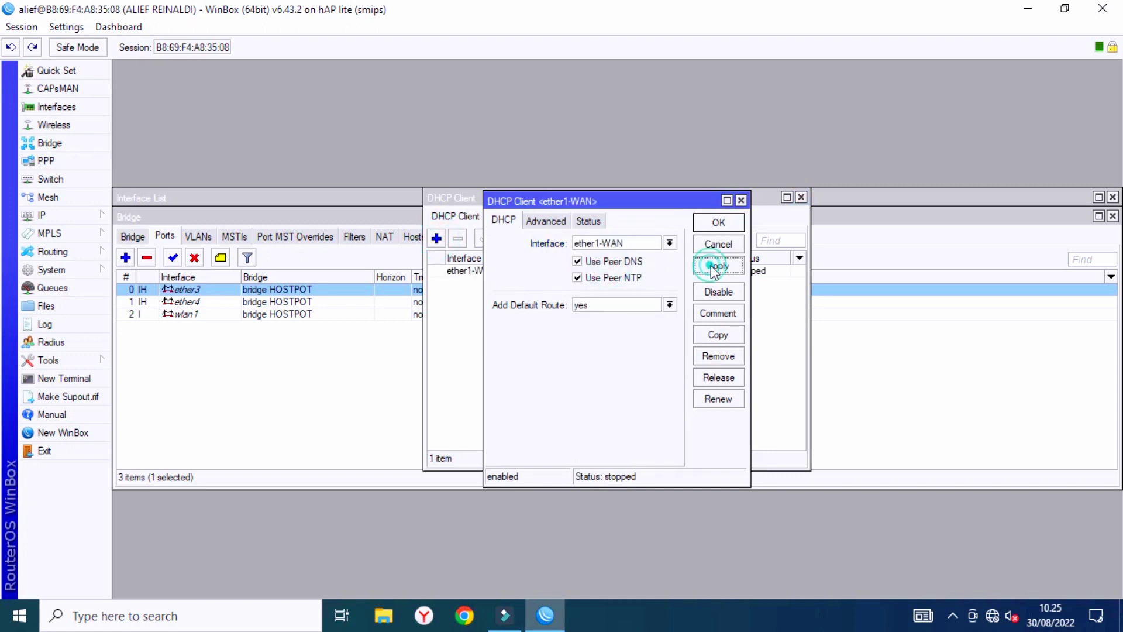
click(718, 223)
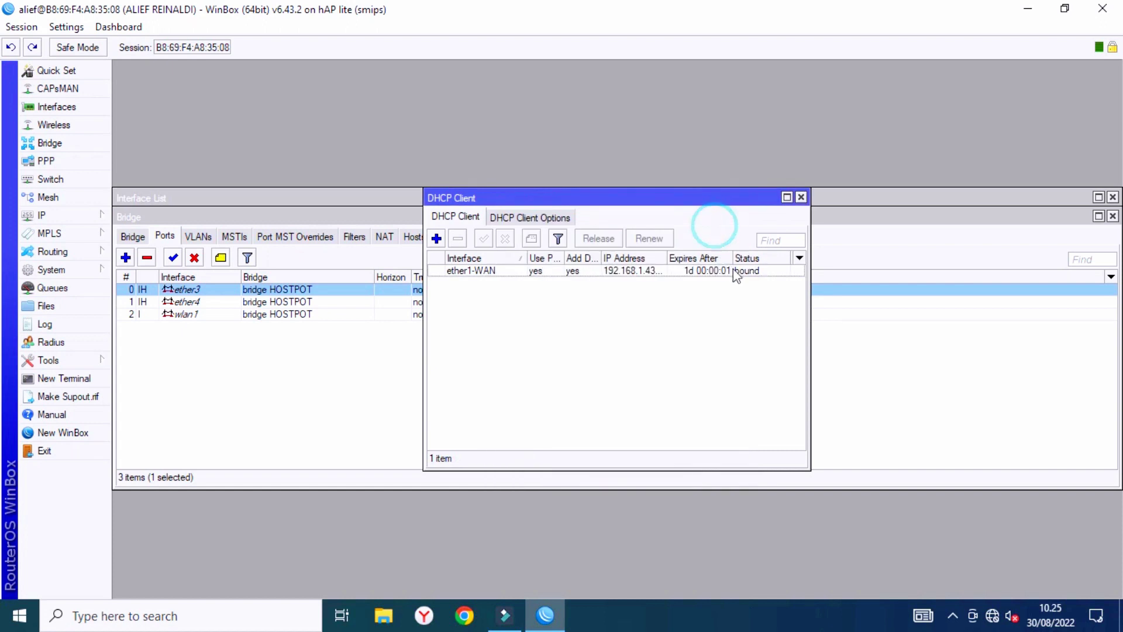
Check the DHCP client's status at full size, then close the DHCP Client, Bridge and Interface windows.
click(787, 197)
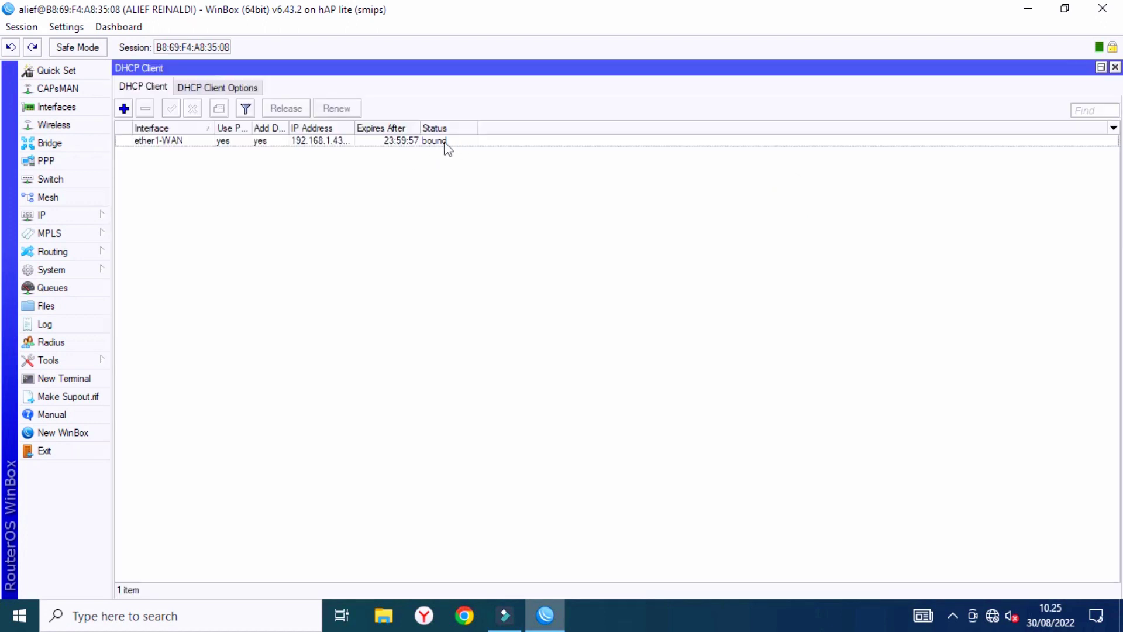
double_click(478, 126)
click(1115, 68)
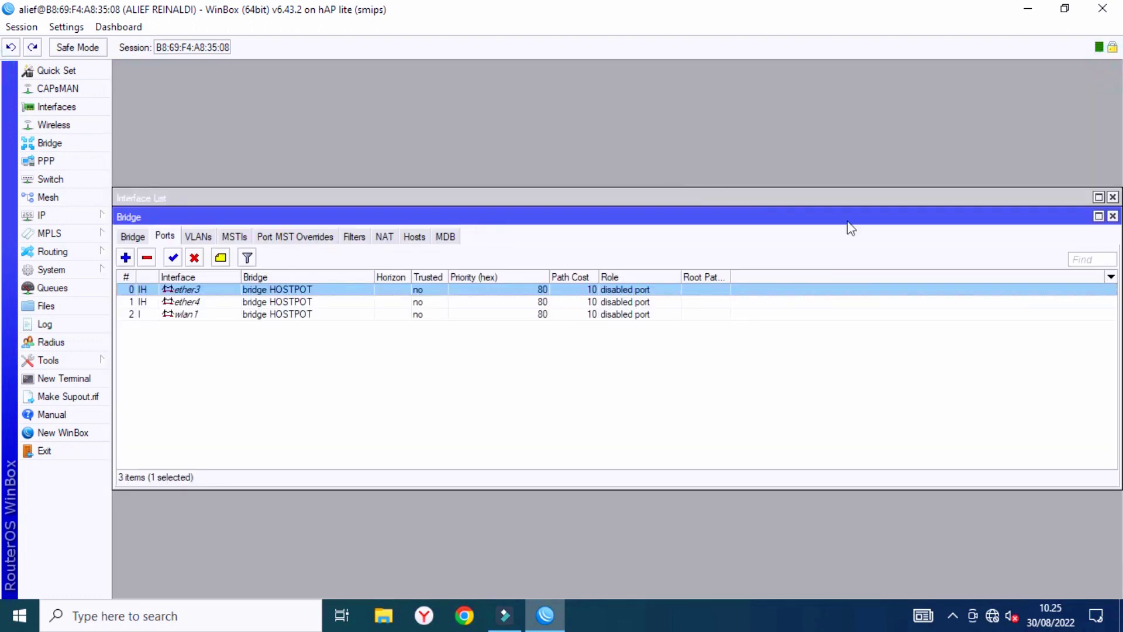
click(1113, 216)
click(1113, 197)
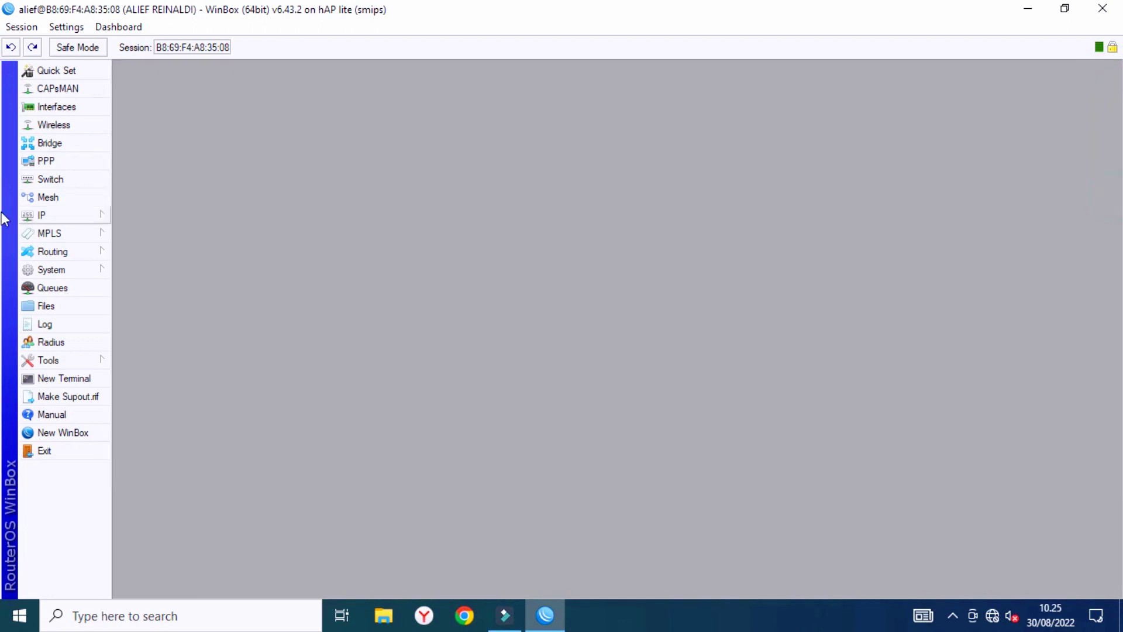
click(42, 215)
click(146, 211)
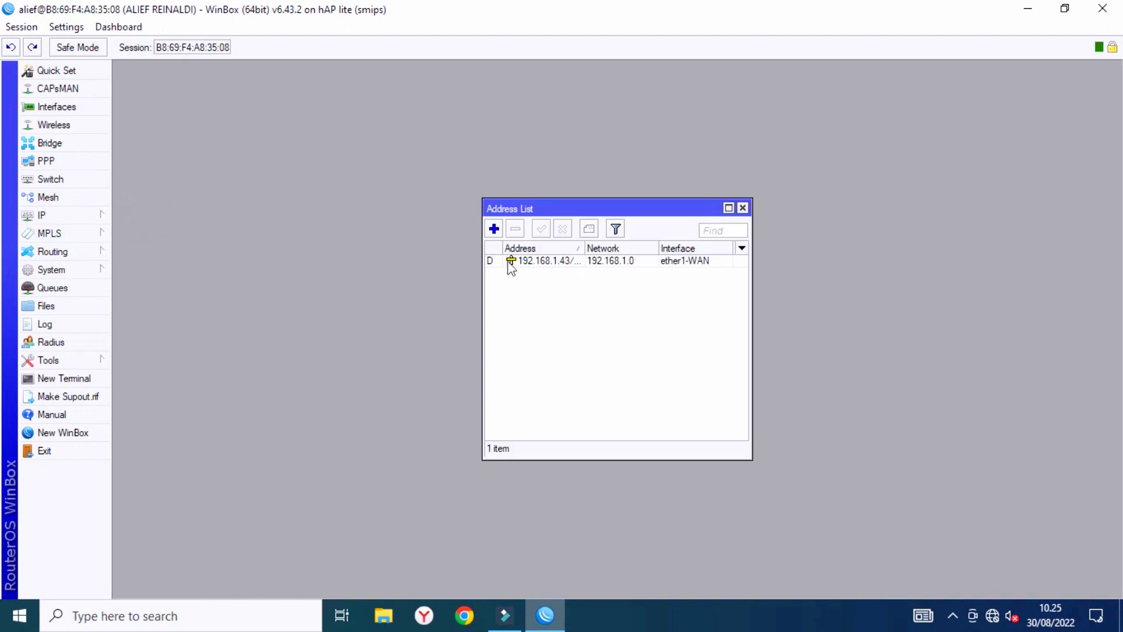
Enter a new address 192.168.60.1./24 (stray dot included) on interface ether2-LAN.
click(495, 230)
text(192.168)
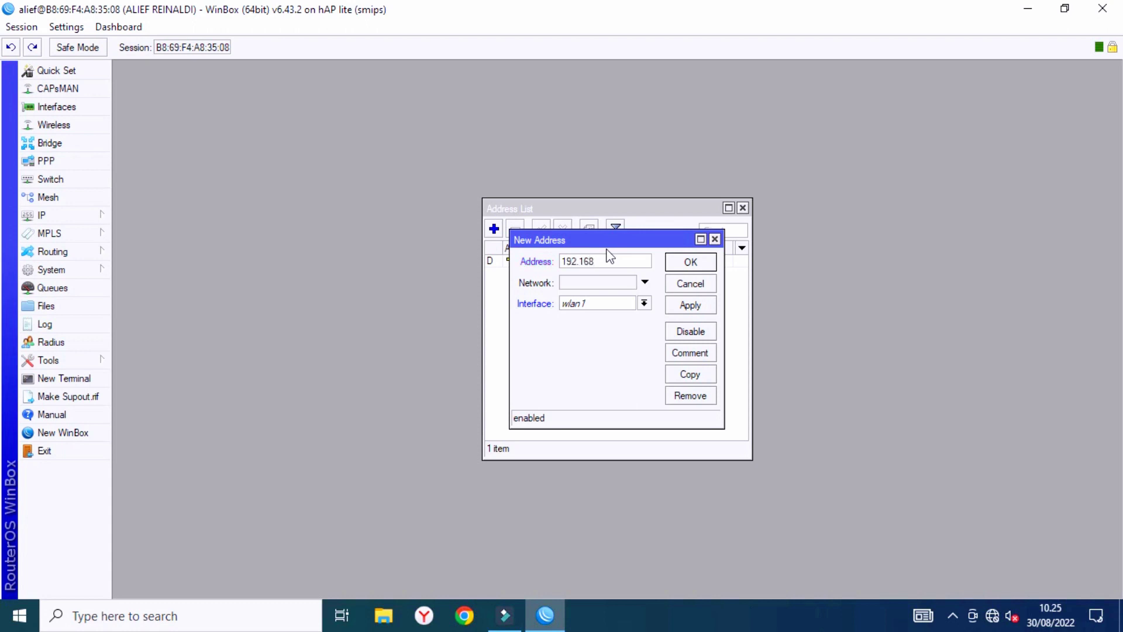
text(.60)
click(614, 257)
text(.)
click(622, 261)
text(1/24)
click(644, 303)
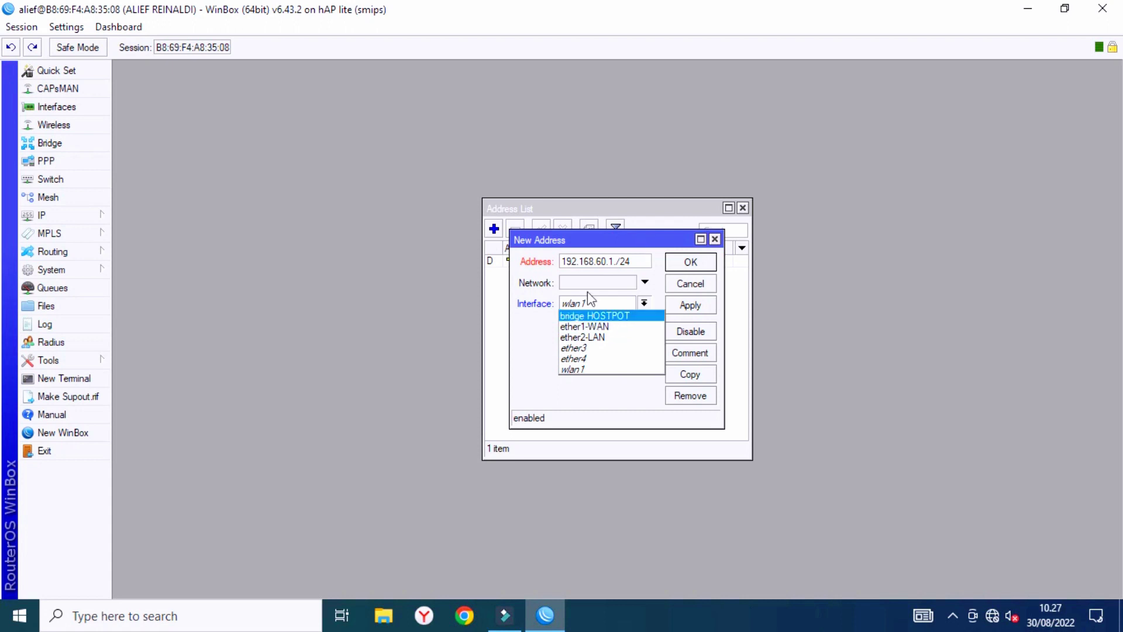
click(597, 335)
Clear the Wrong Address error, delete the stray dot, and apply 192.168.60.1/24.
click(689, 304)
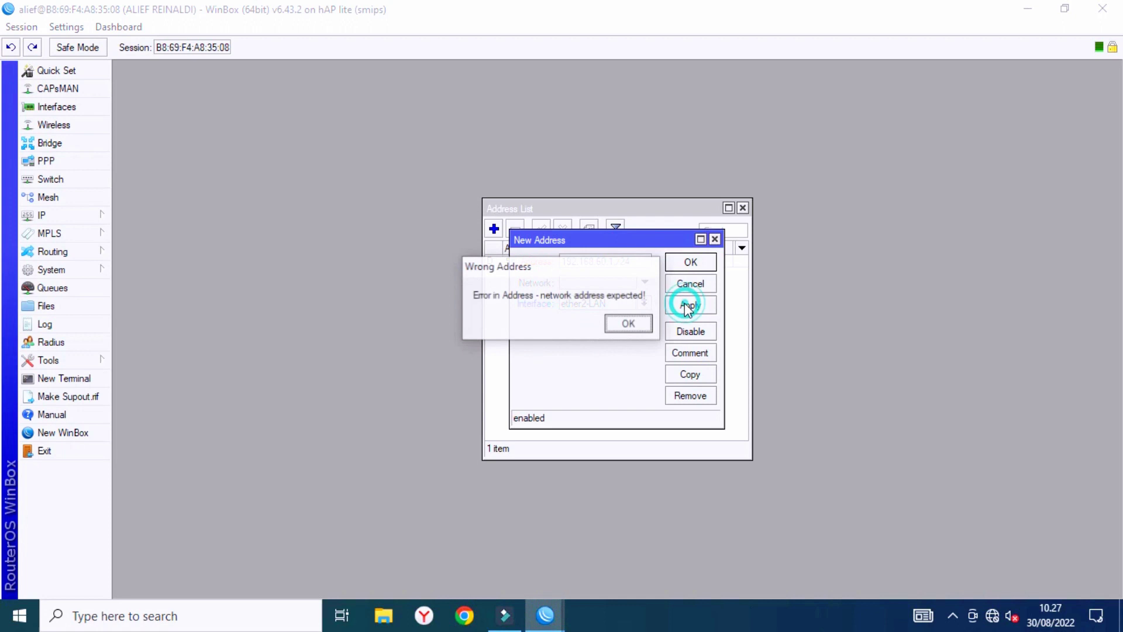
click(626, 324)
click(636, 262)
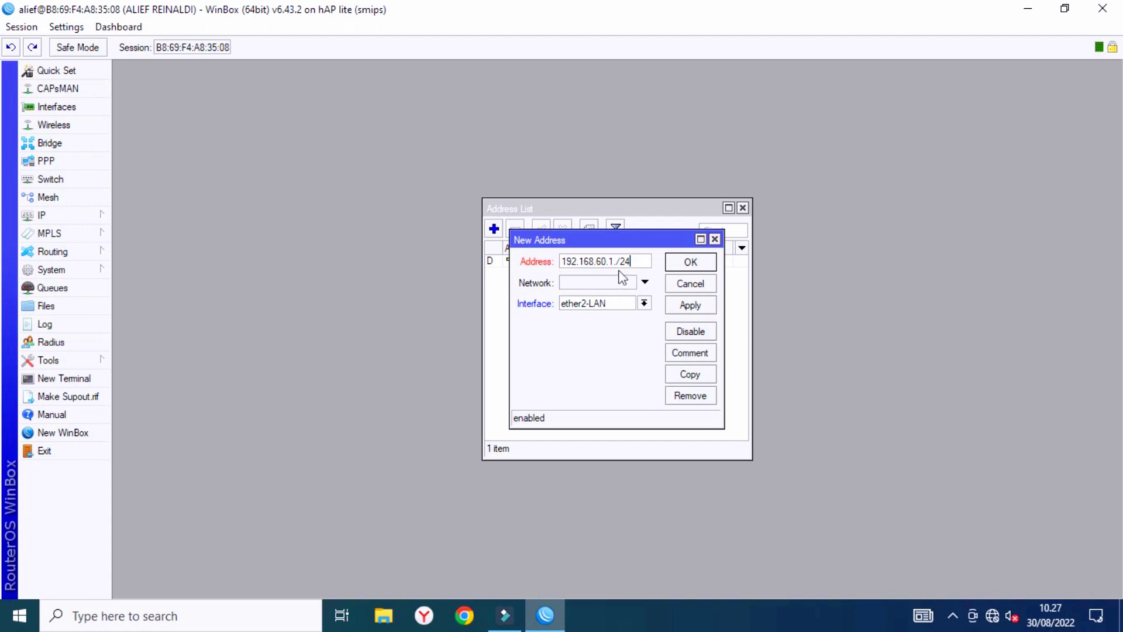
click(616, 265)
key(BackSpace)
click(686, 306)
Save 192.168.60.1/24 on ether2-LAN and add 192.168.50.1/24 on interface bridge HOSTPOT.
click(693, 261)
click(494, 228)
text(192.)
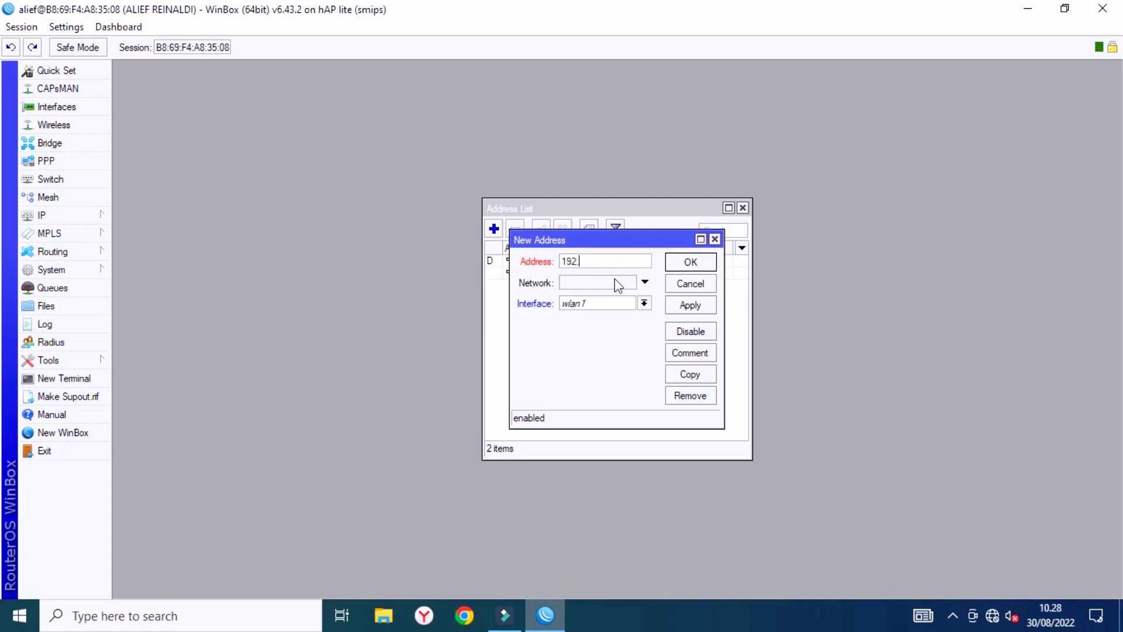
text(168.50.1/24)
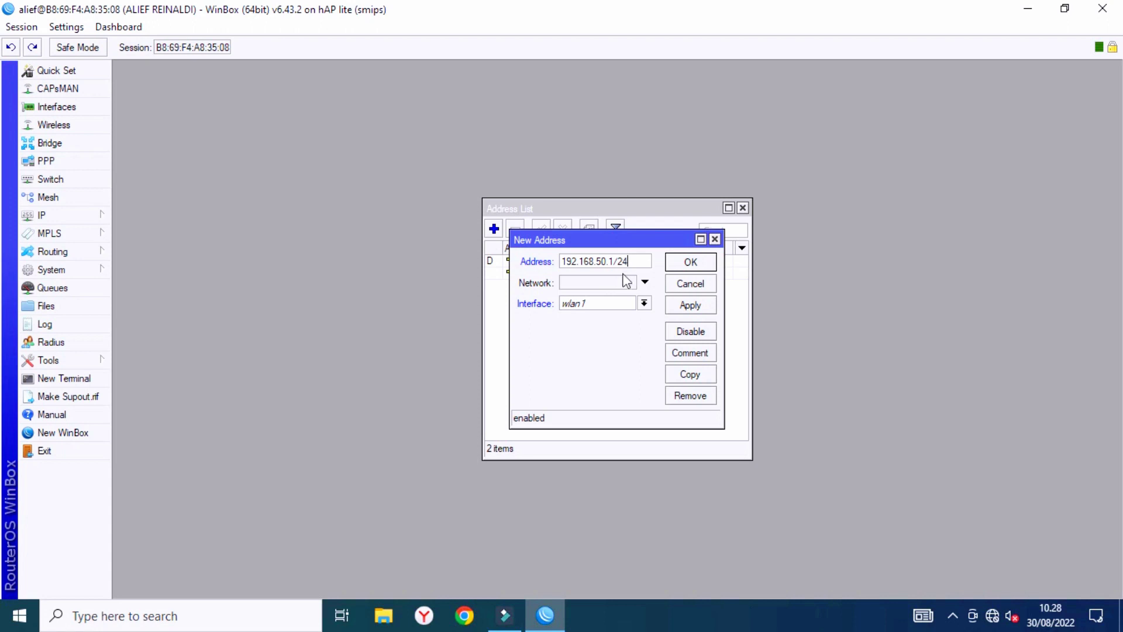
click(644, 303)
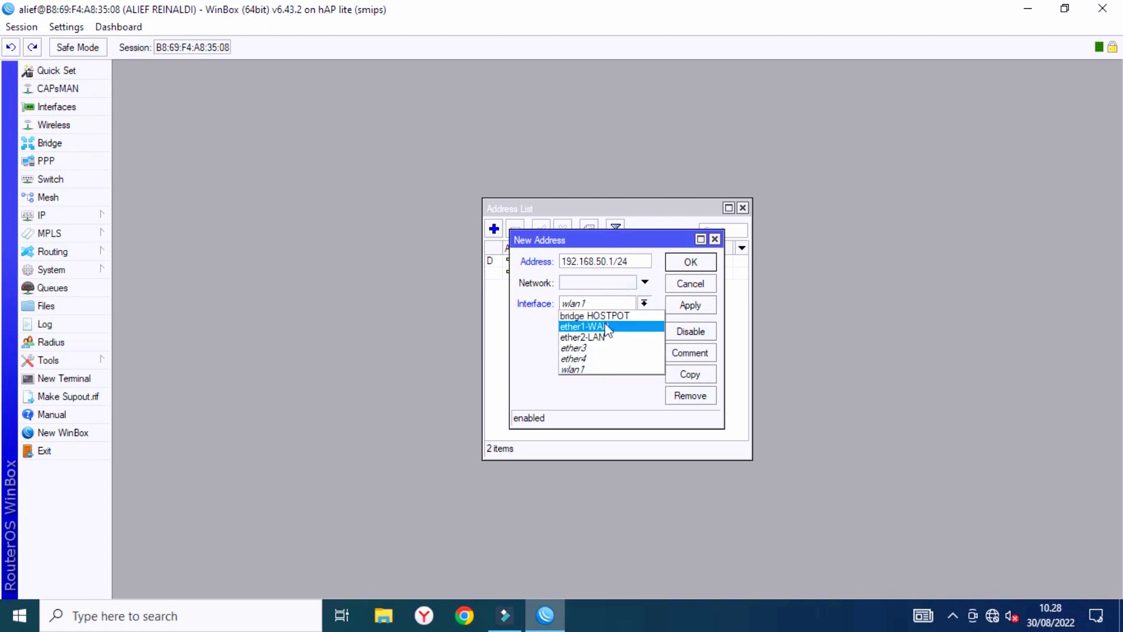
click(609, 315)
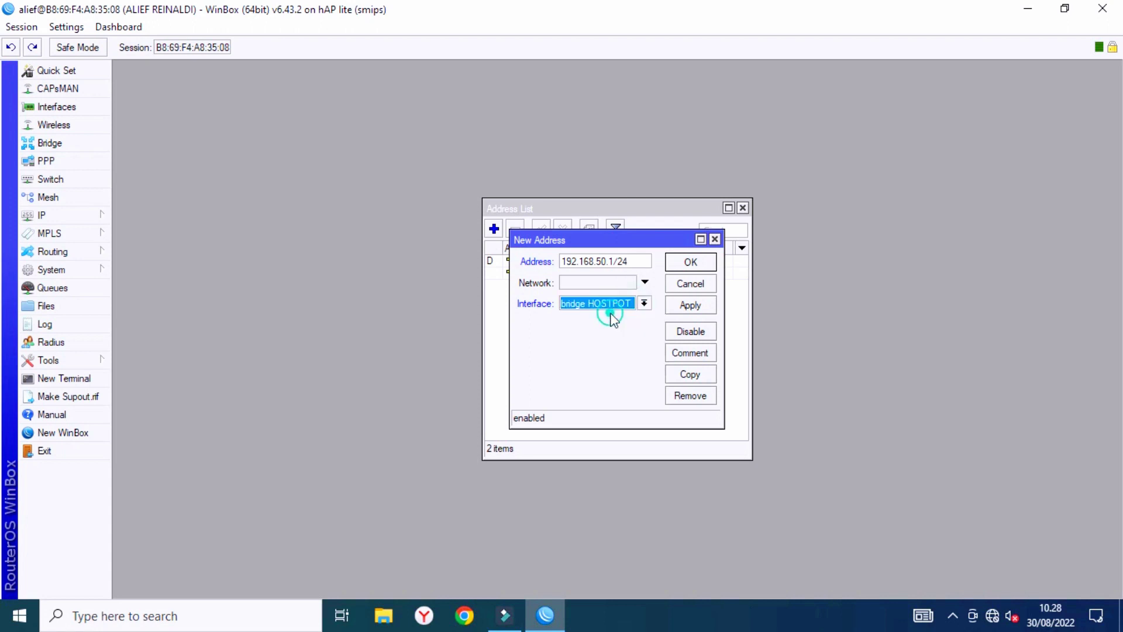
click(689, 305)
click(690, 263)
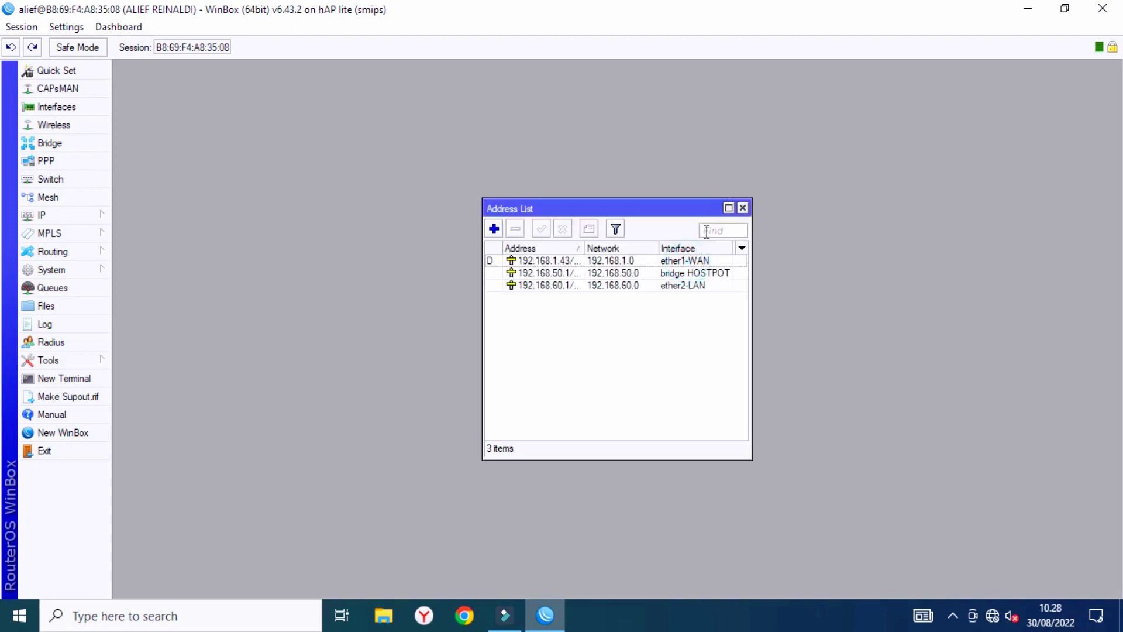
Maximize the address list, widen the Address and Network columns, then close it.
click(728, 208)
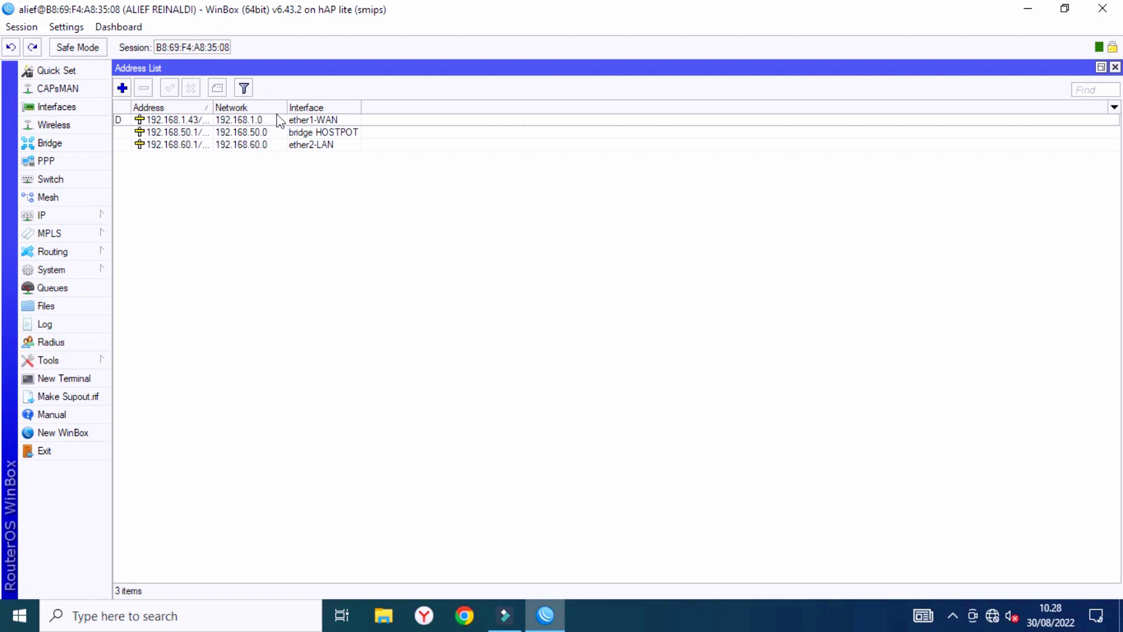
drag(287, 107, 382, 114)
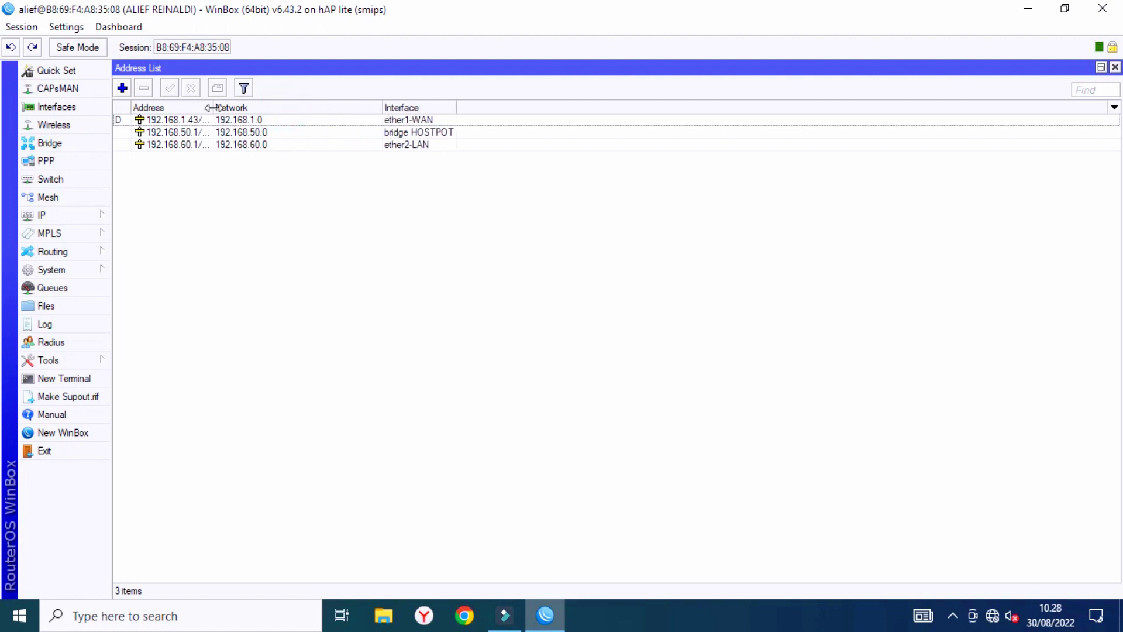
drag(214, 108, 296, 109)
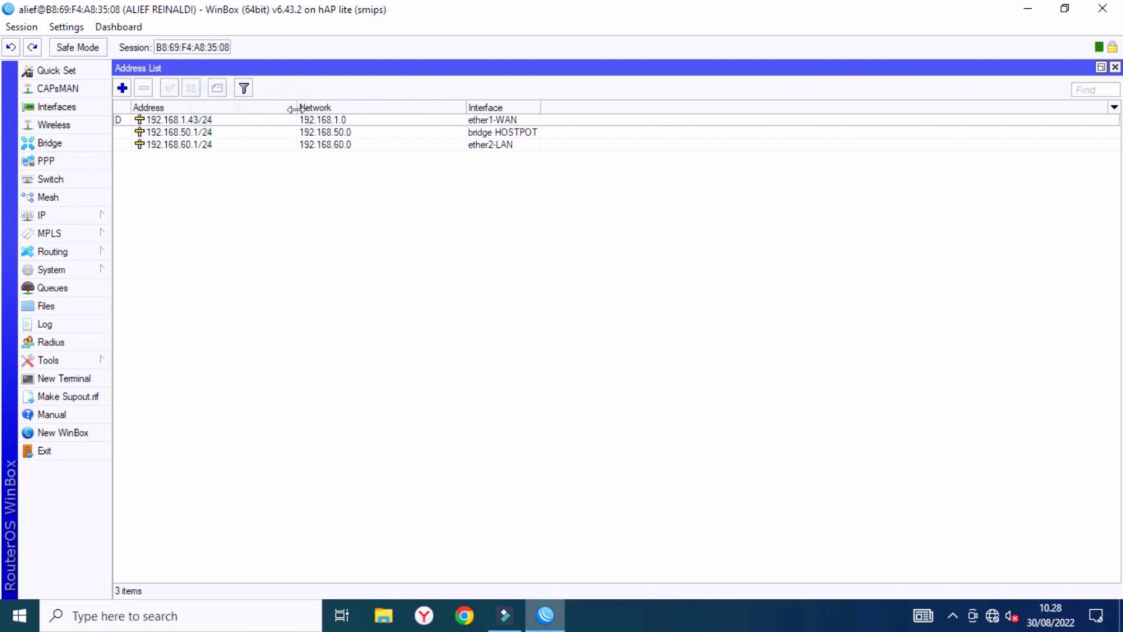
click(1115, 67)
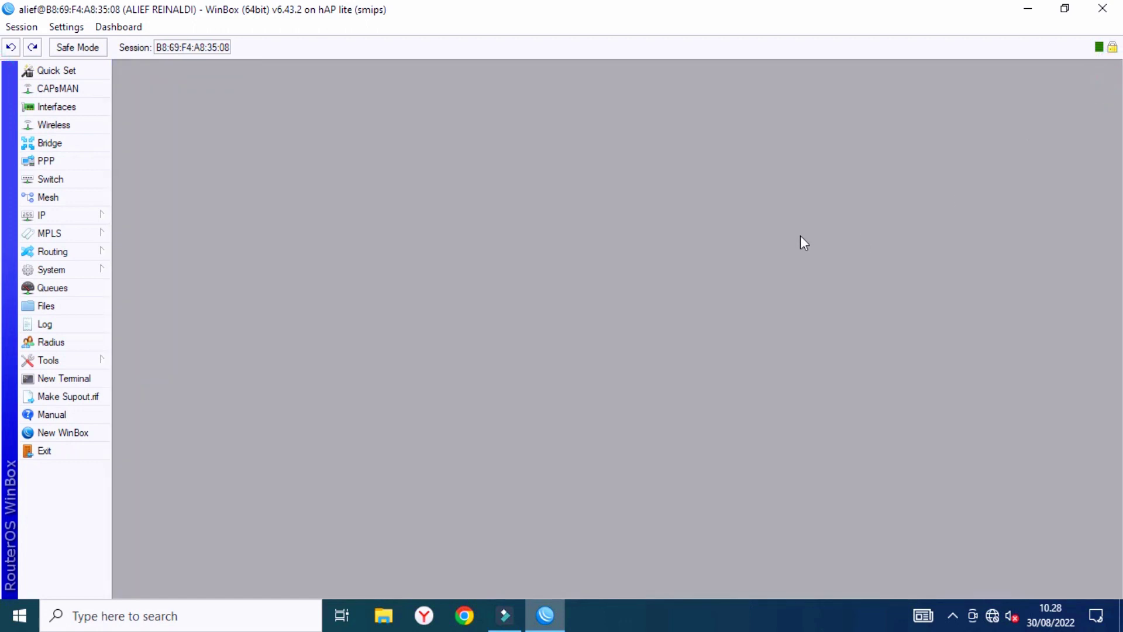
click(65, 378)
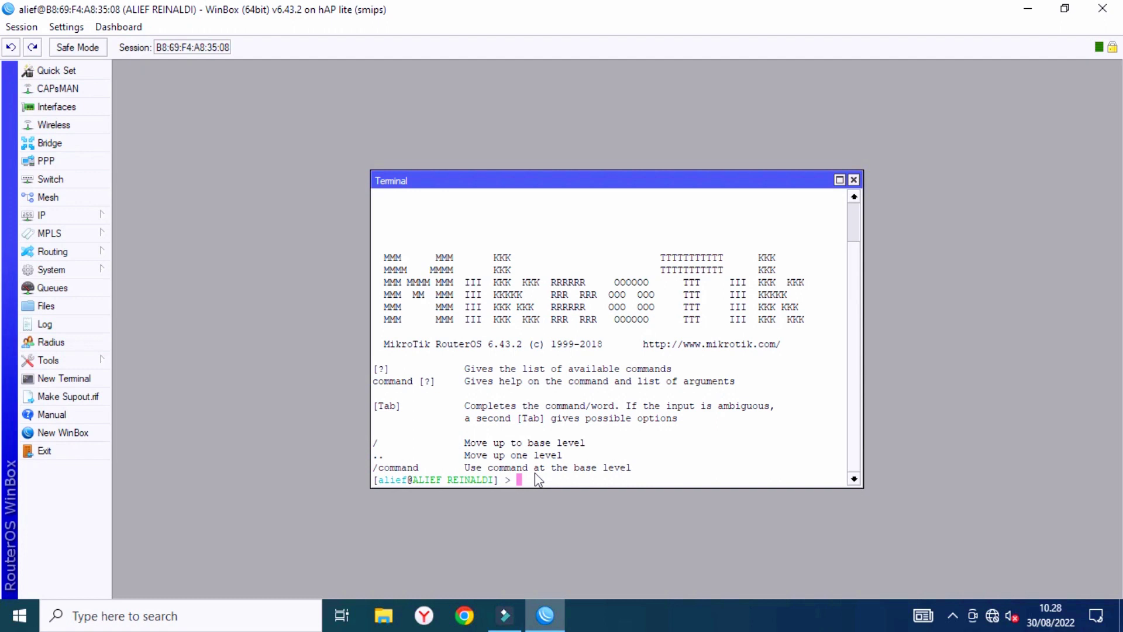
text(PIN)
text(ng 1)
text(92)
text(.168)
text(.1)
text(.1)
key(Return)
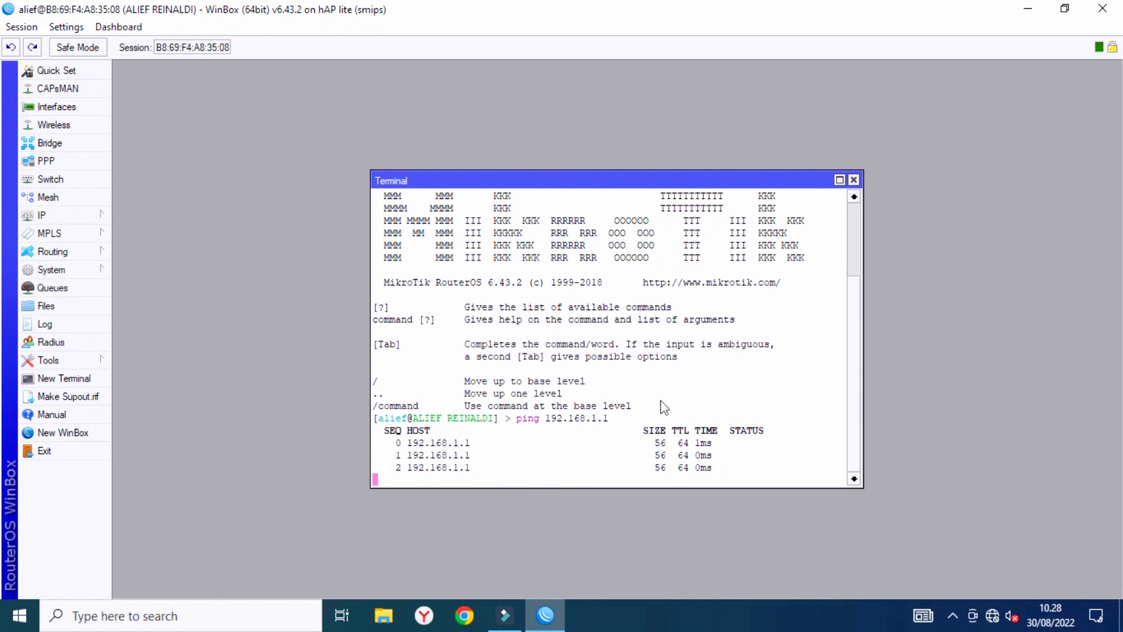
click(854, 180)
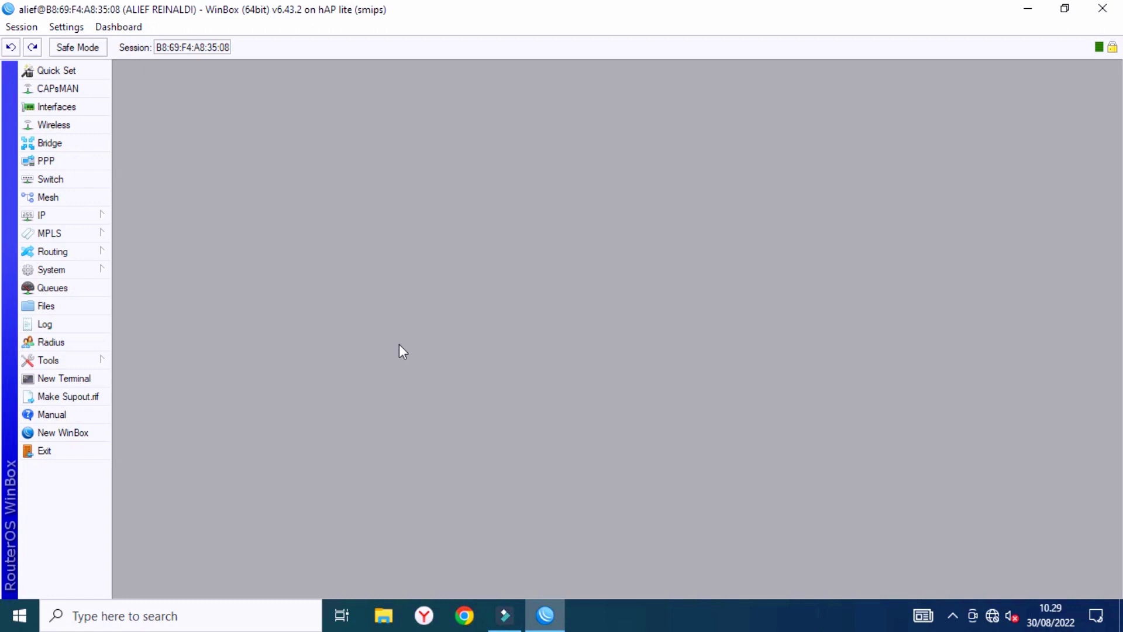
Start DHCP Setup on ether2-LAN, accepting the address space and gateway 192.168.60.1.
click(65, 217)
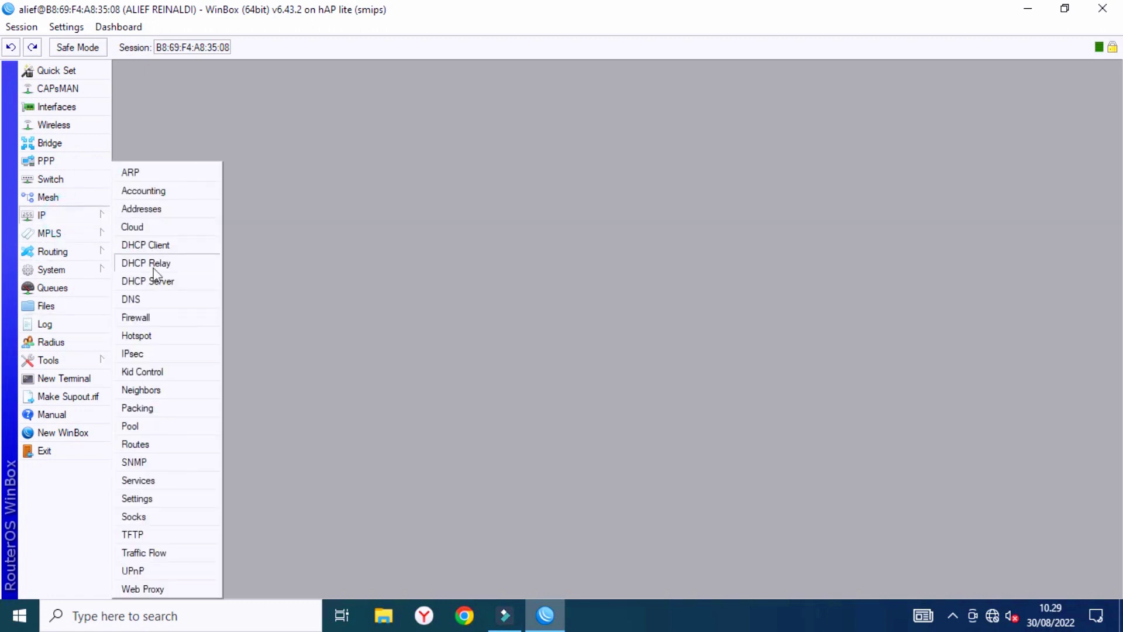
click(164, 276)
click(502, 238)
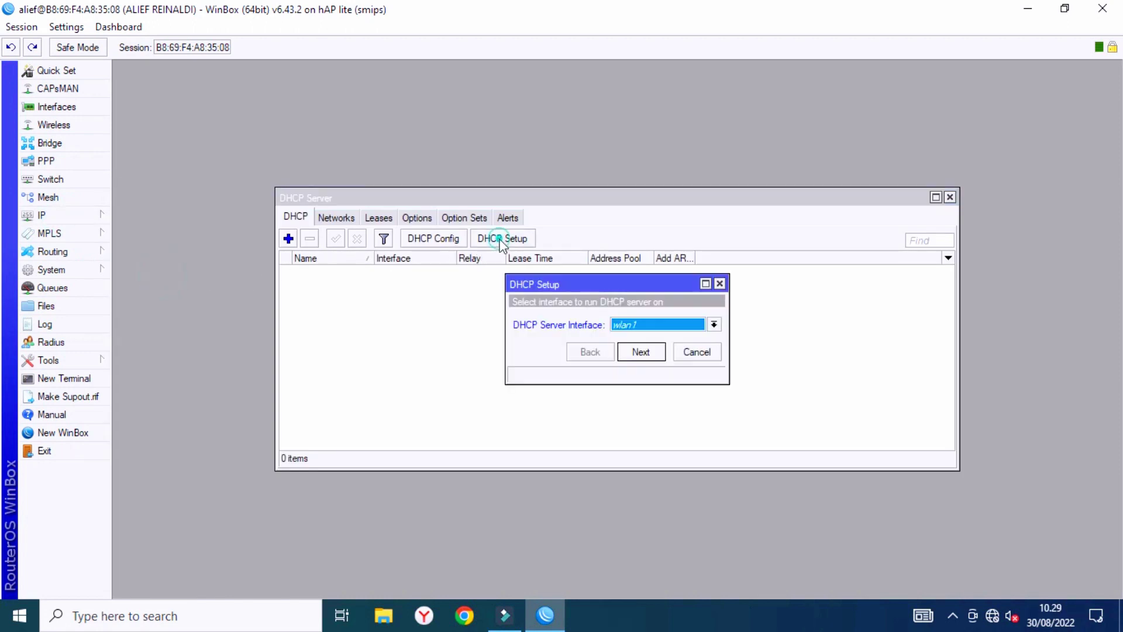
click(645, 326)
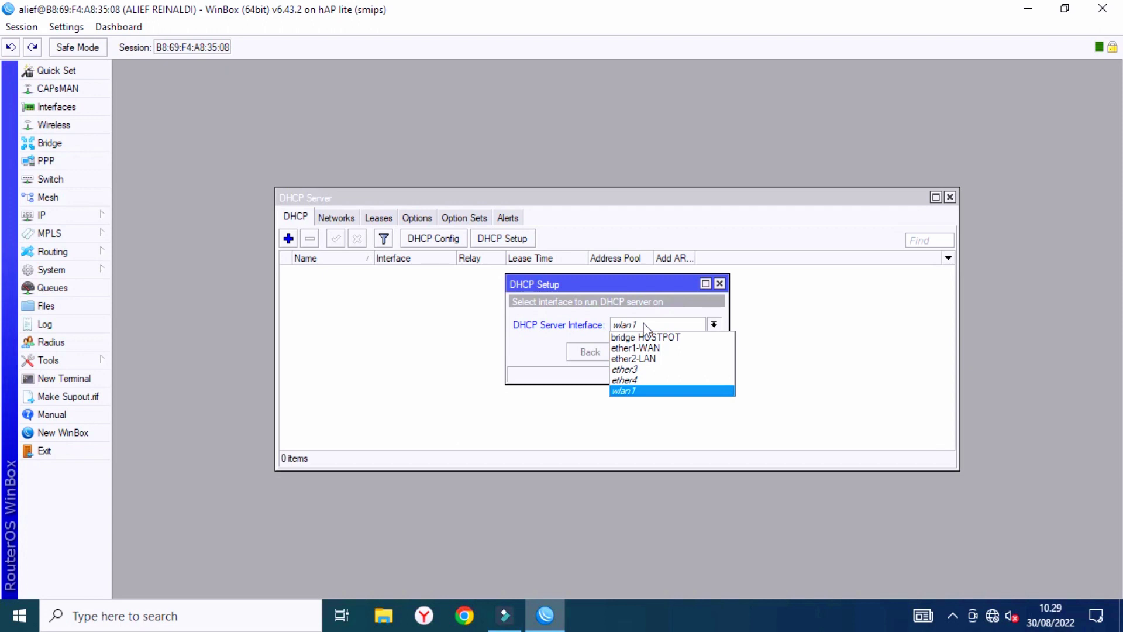
click(640, 358)
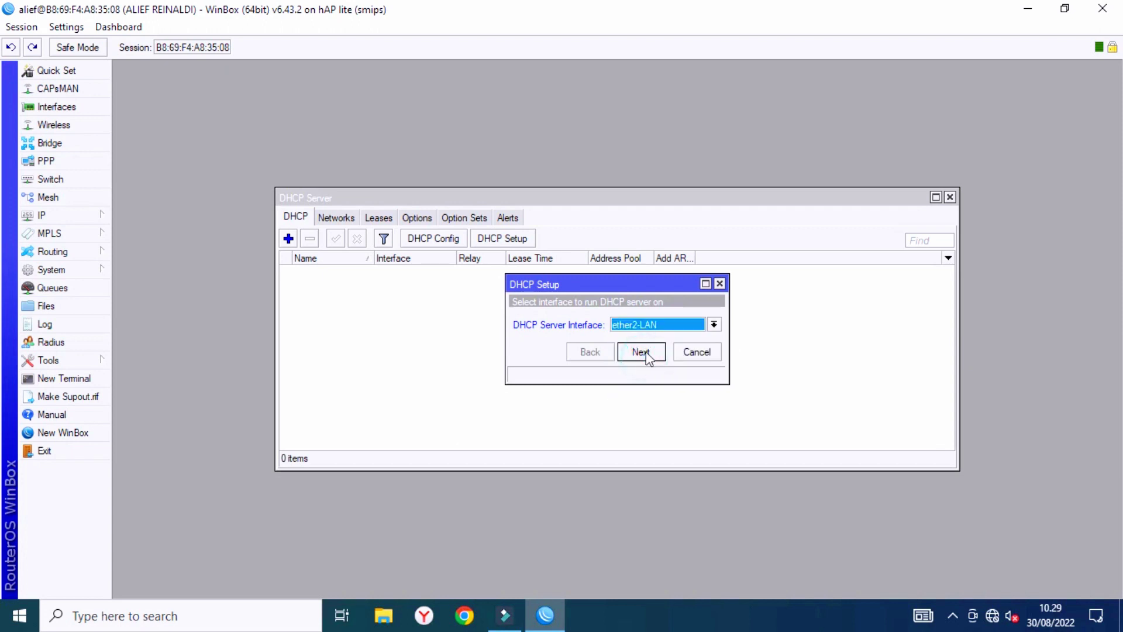
click(641, 351)
click(641, 352)
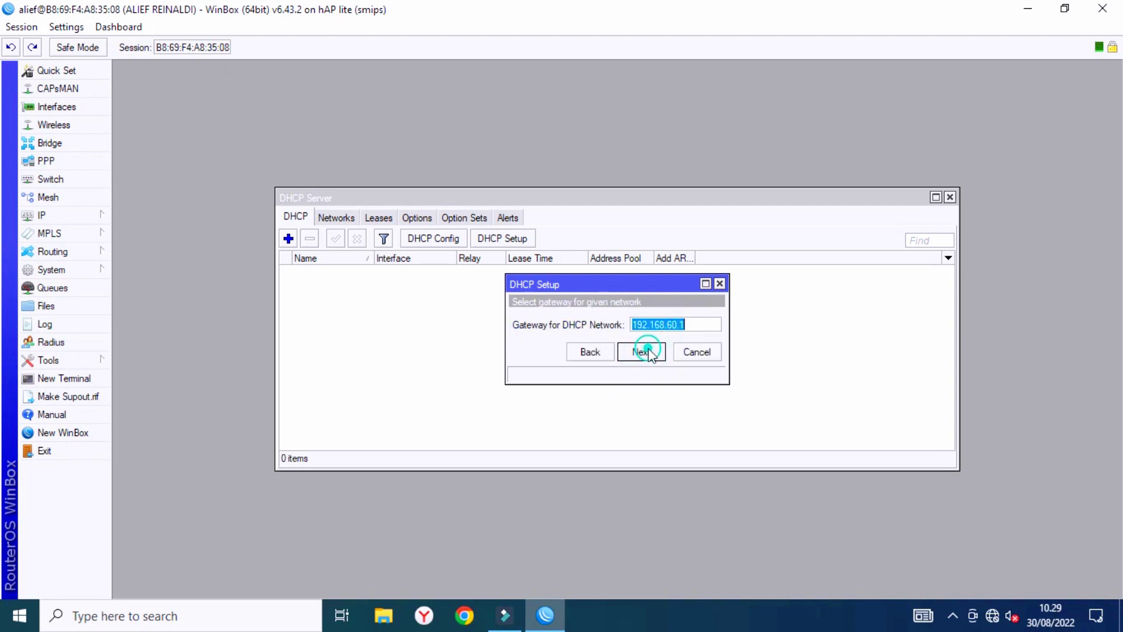
click(642, 352)
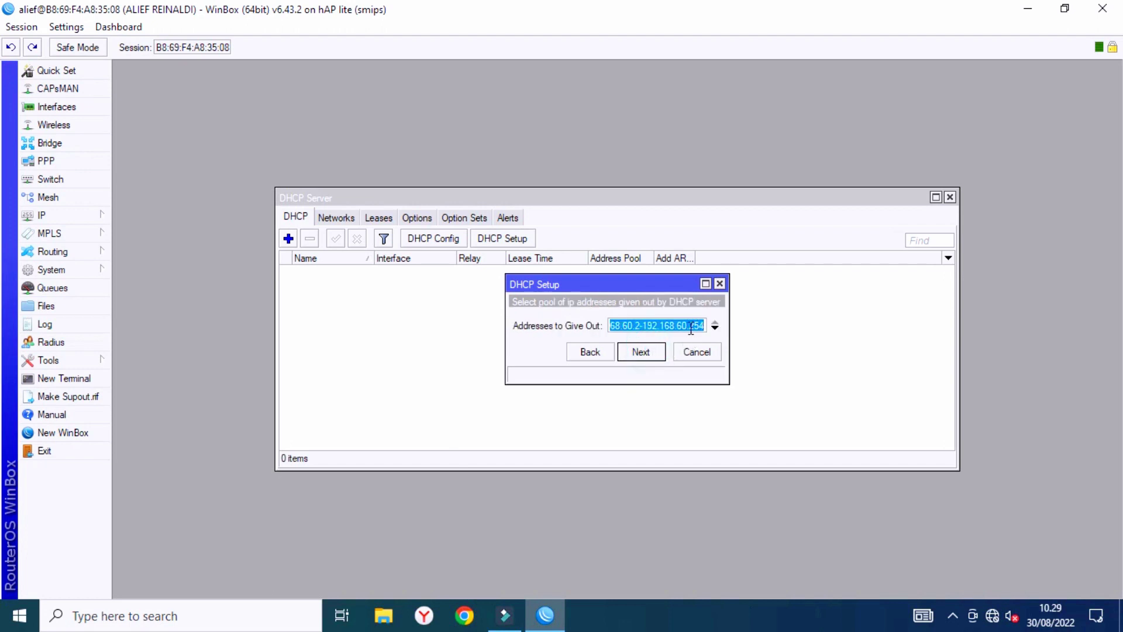
Shorten the DHCP address pool so it ends at 192.168.60.200.
click(634, 326)
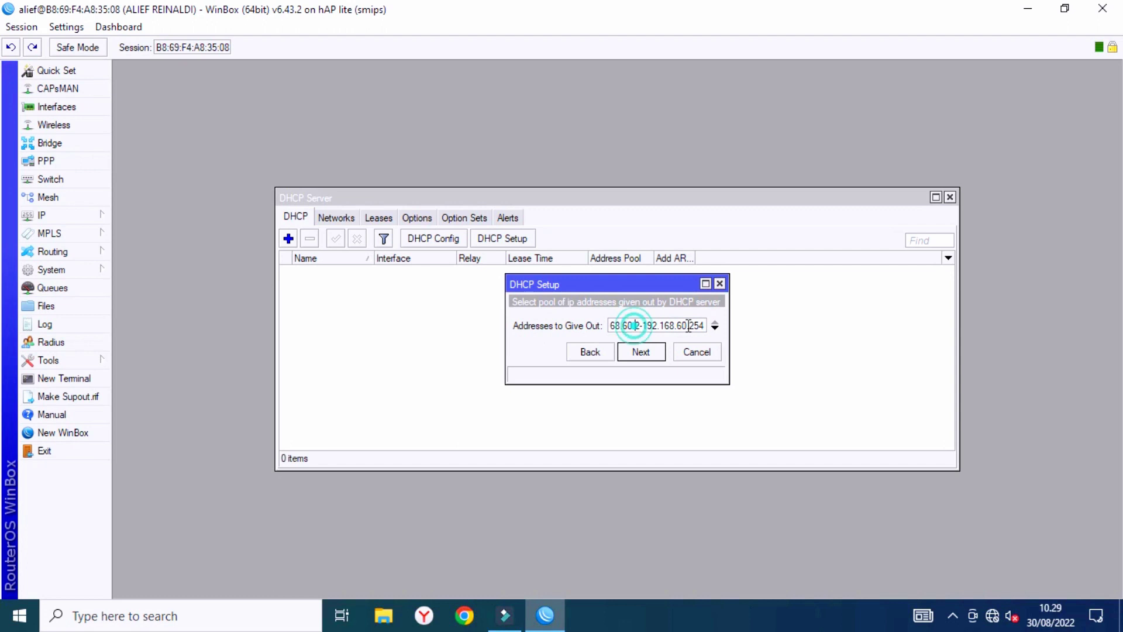
drag(689, 325, 713, 327)
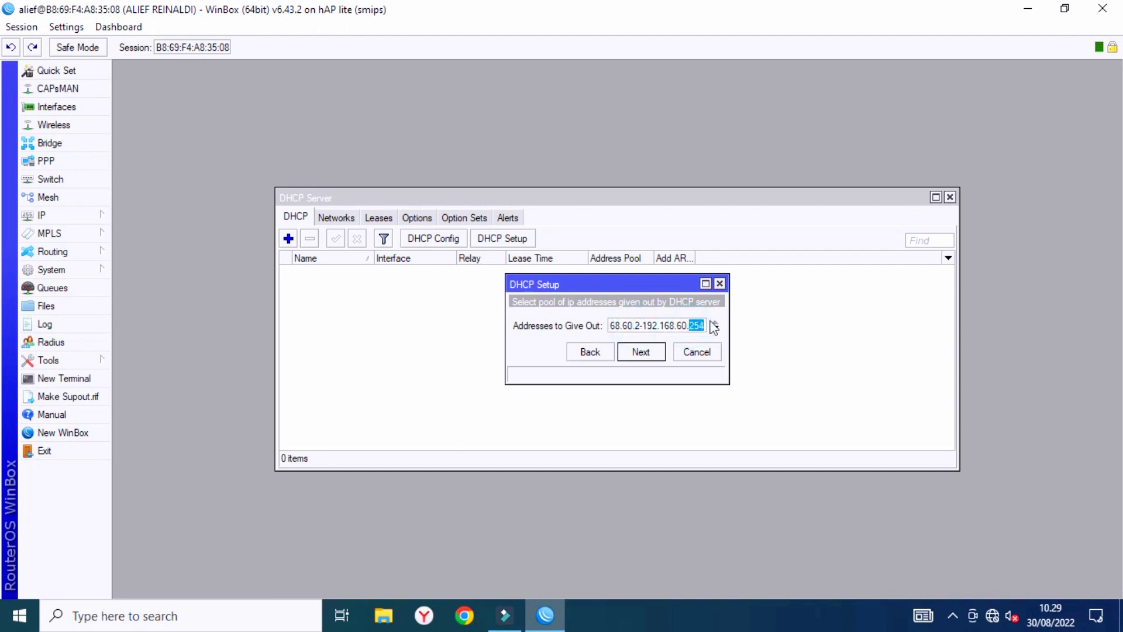
text(200)
click(642, 351)
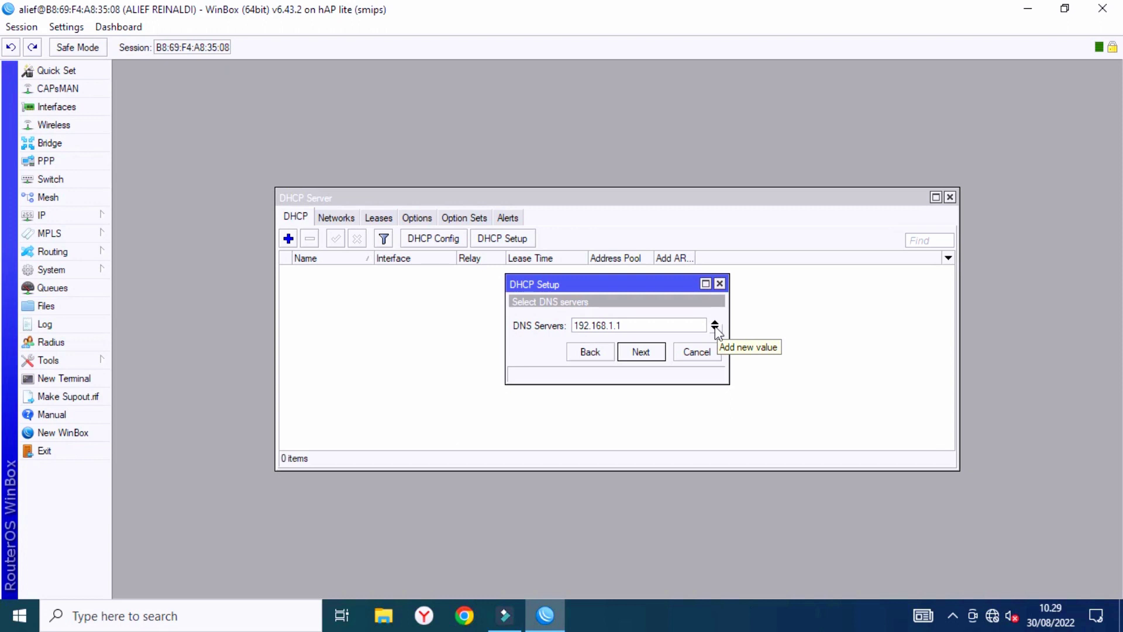
Set the DNS server to 192.168.1.1, keep the lease time, and finish the DHCP setup.
click(651, 326)
double_click(628, 326)
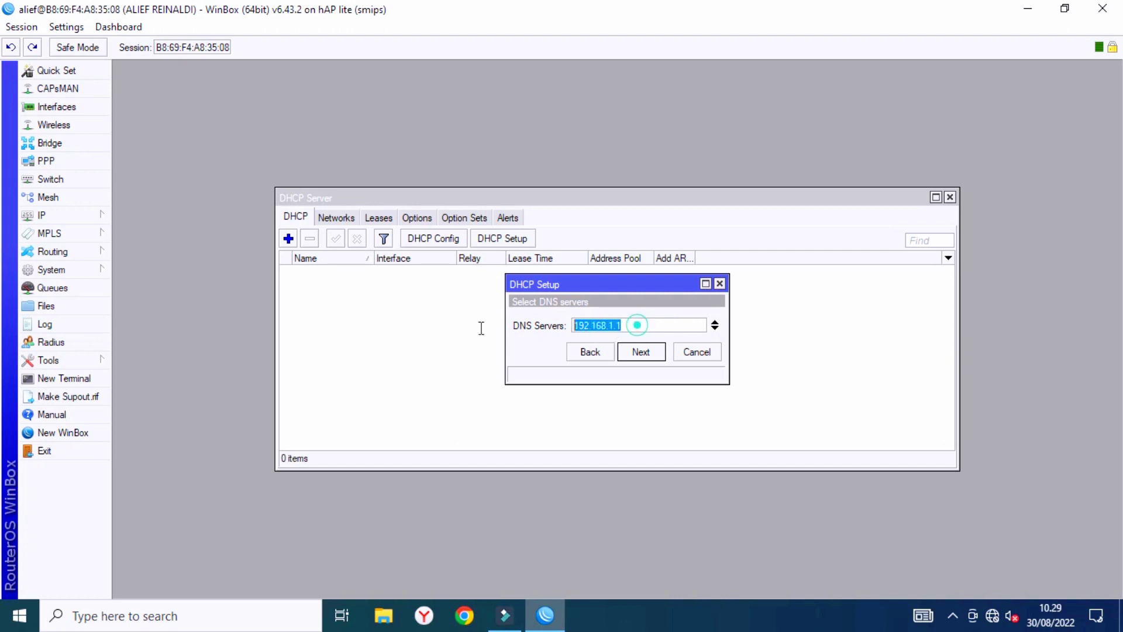
text(80)
key(BackSpace)
text(.8.8.8)
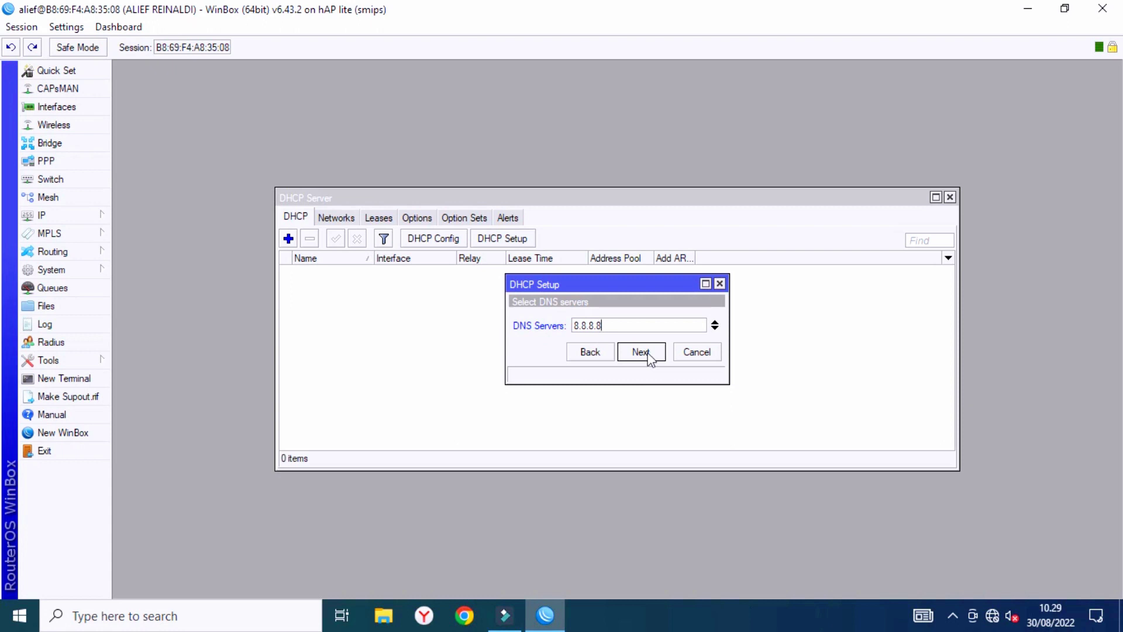
double_click(620, 325)
text(192.168.1.1)
click(641, 352)
click(644, 352)
click(608, 323)
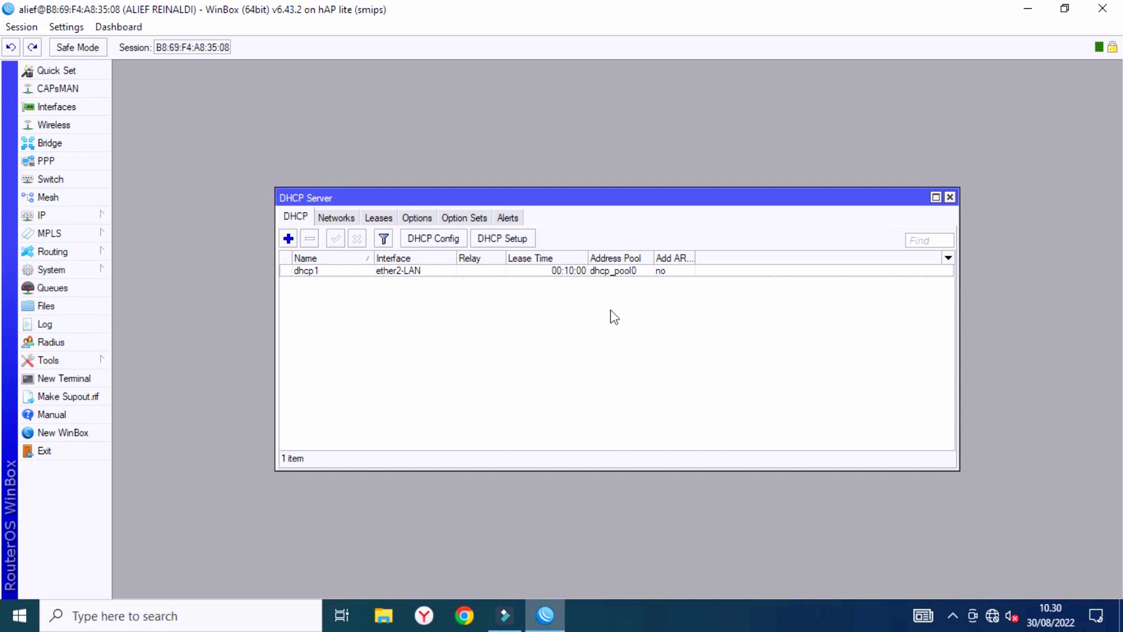
right_click(767, 295)
Close the DHCP Server window and create a new firewall NAT rule with action masquerade.
click(690, 334)
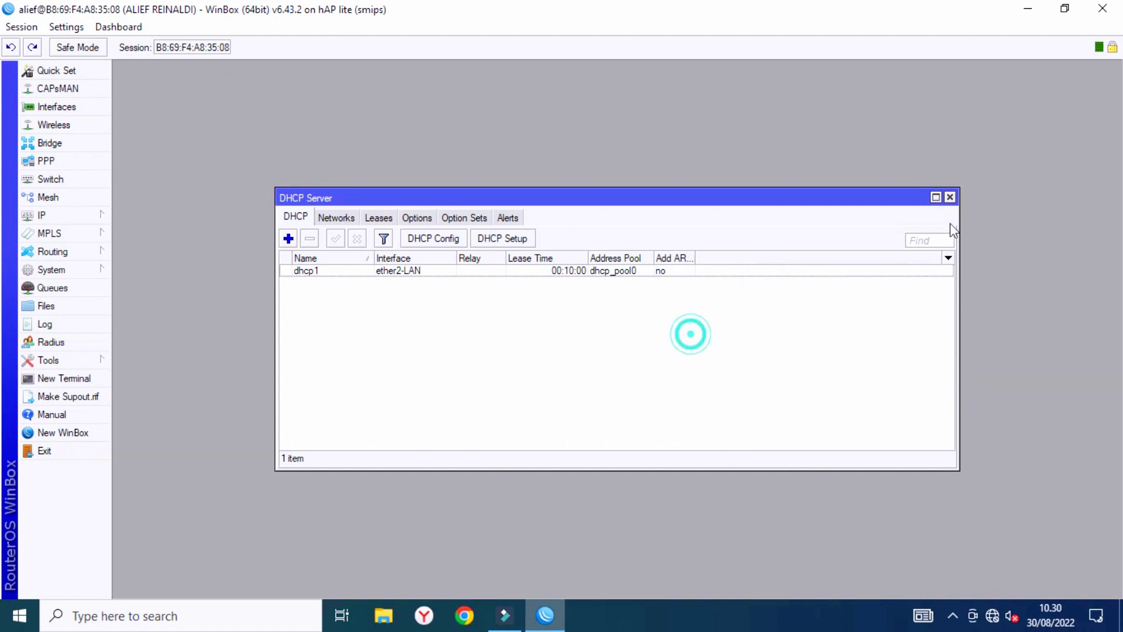
click(950, 197)
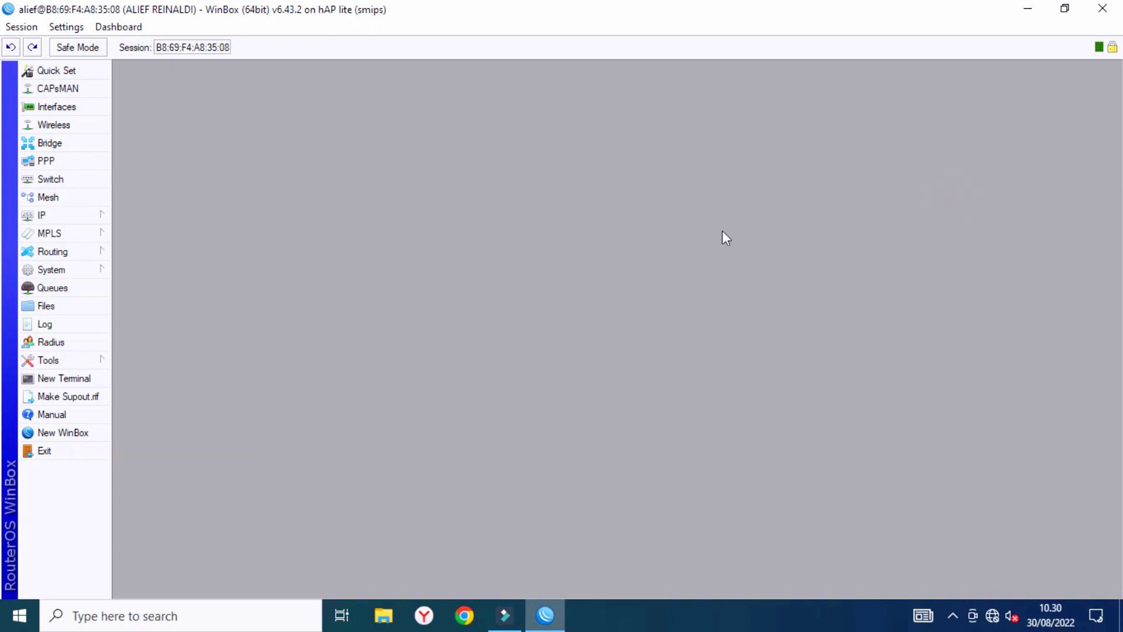
click(75, 215)
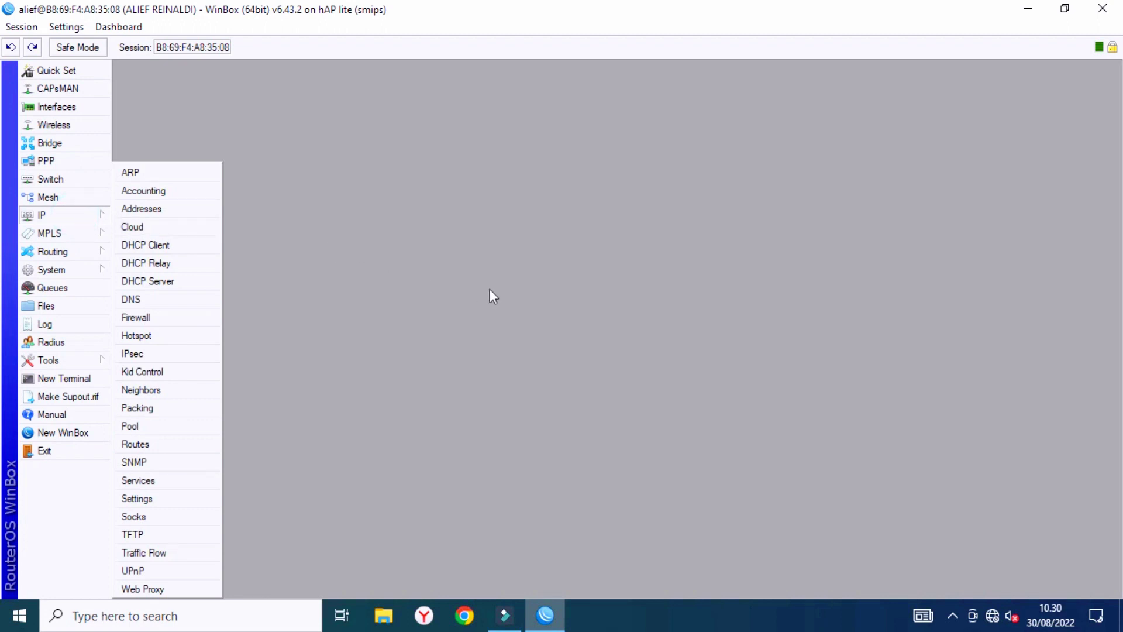
click(140, 319)
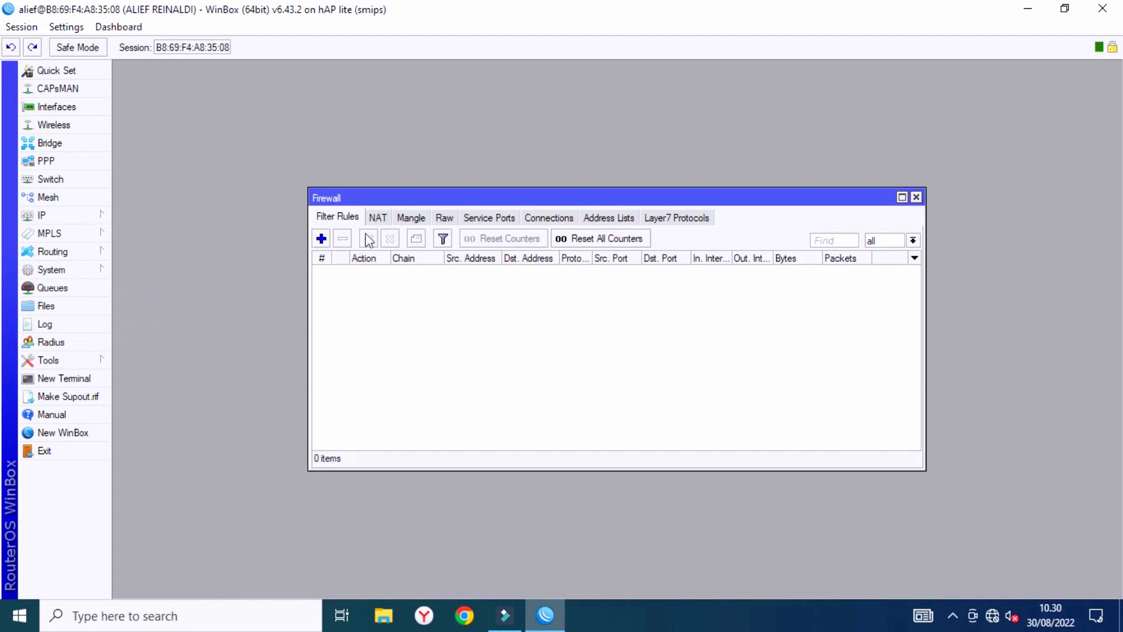
click(377, 217)
click(321, 238)
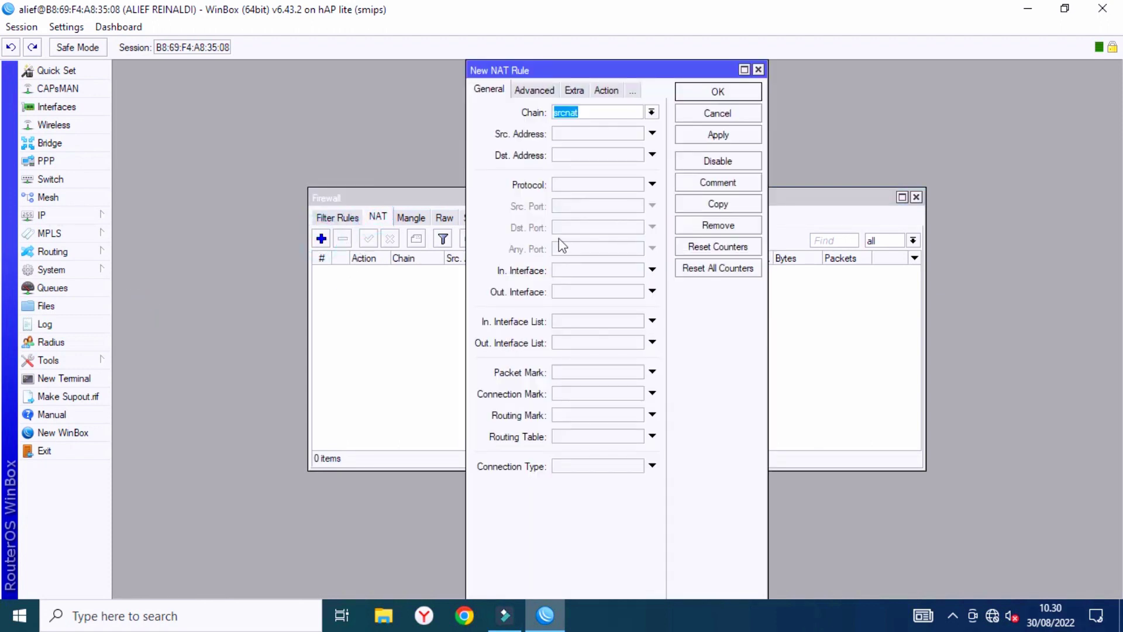
click(603, 90)
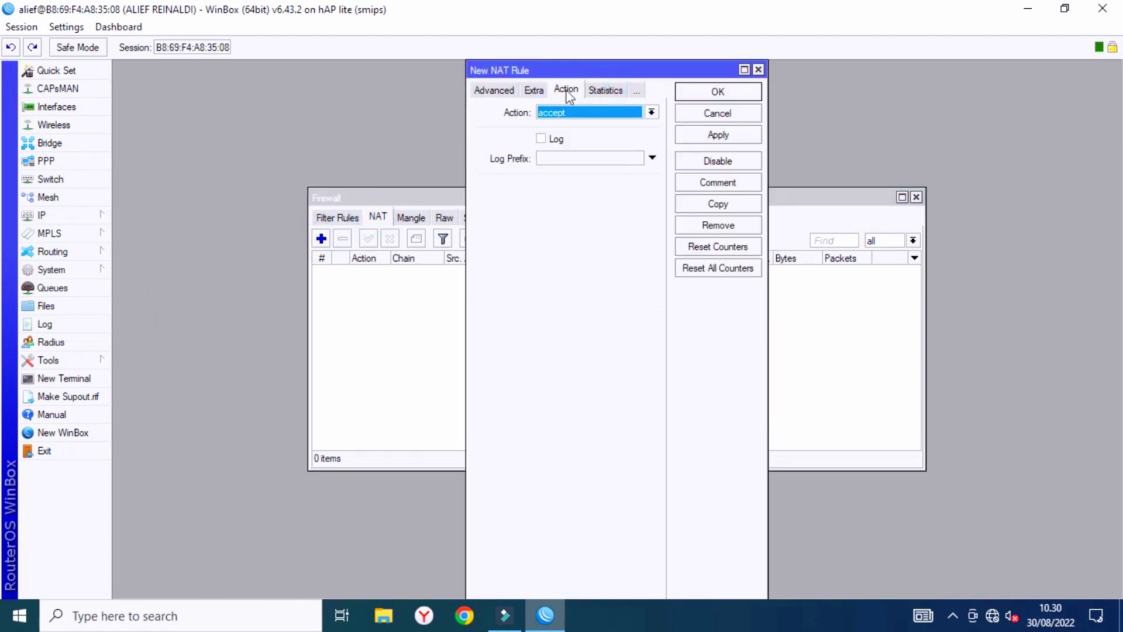
click(597, 115)
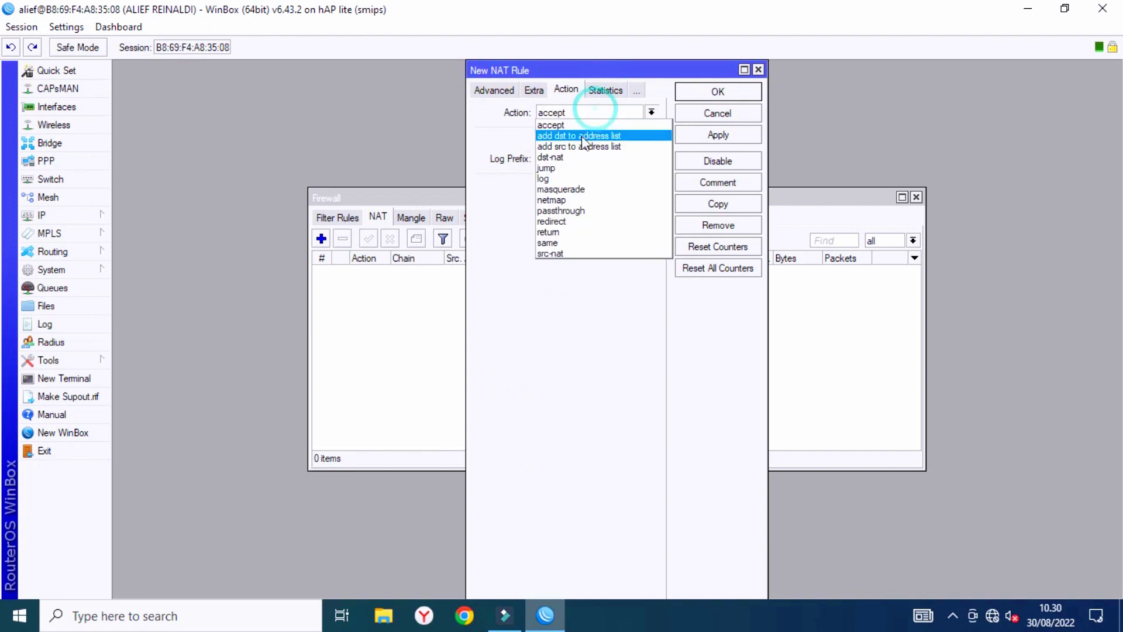
click(572, 186)
click(496, 92)
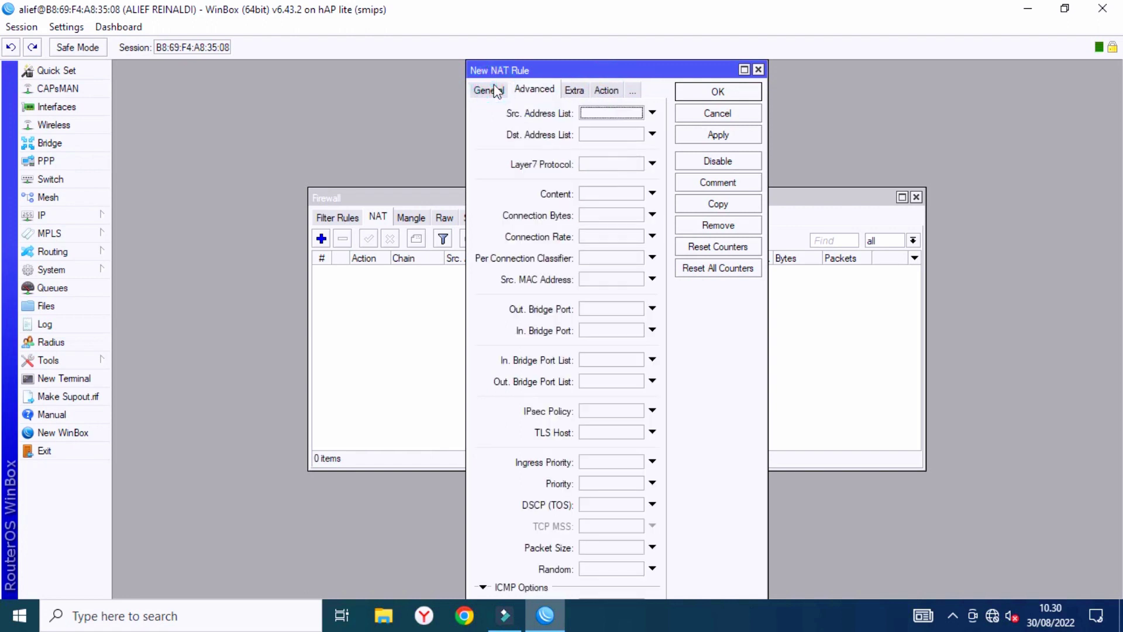
click(487, 89)
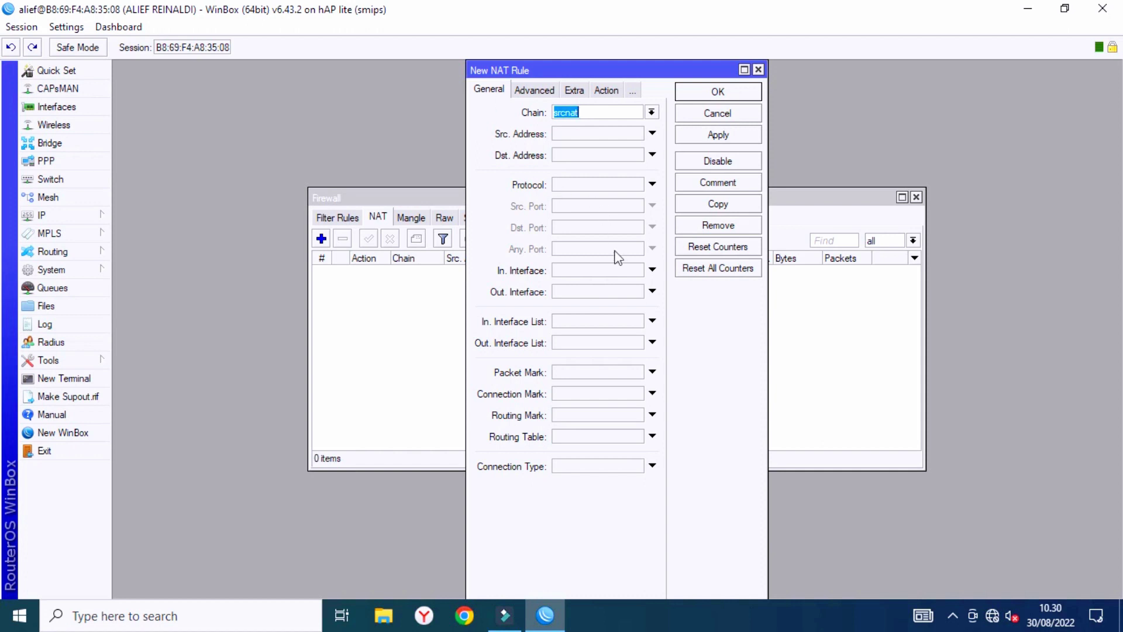
Set the rule's Out. Interface to ether1-WAN and save the masquerade rule.
click(591, 270)
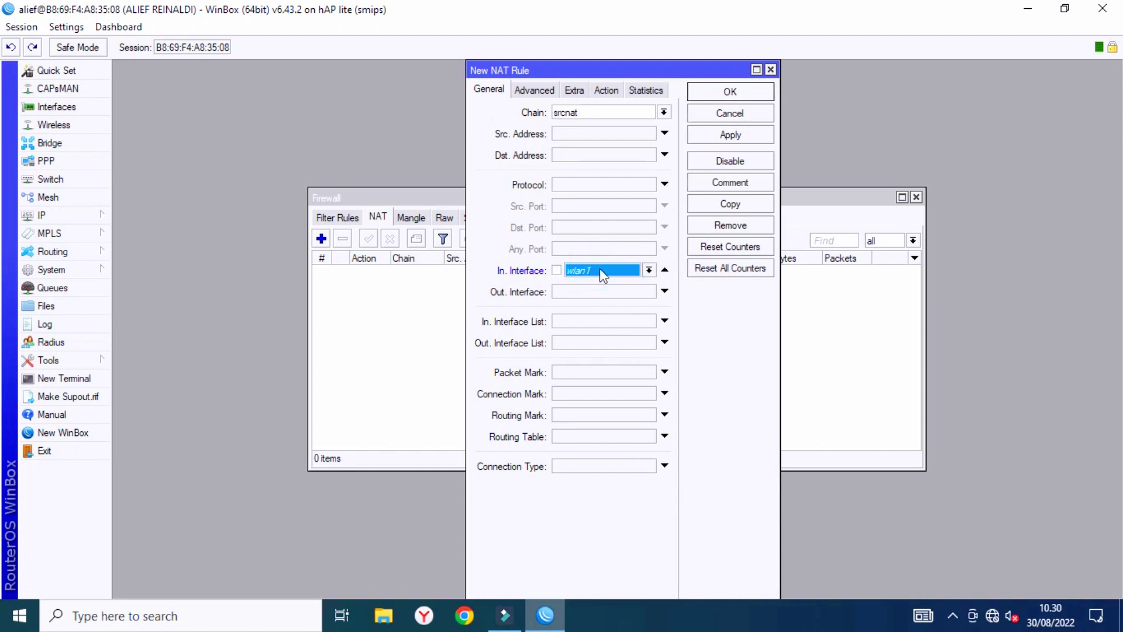
click(665, 269)
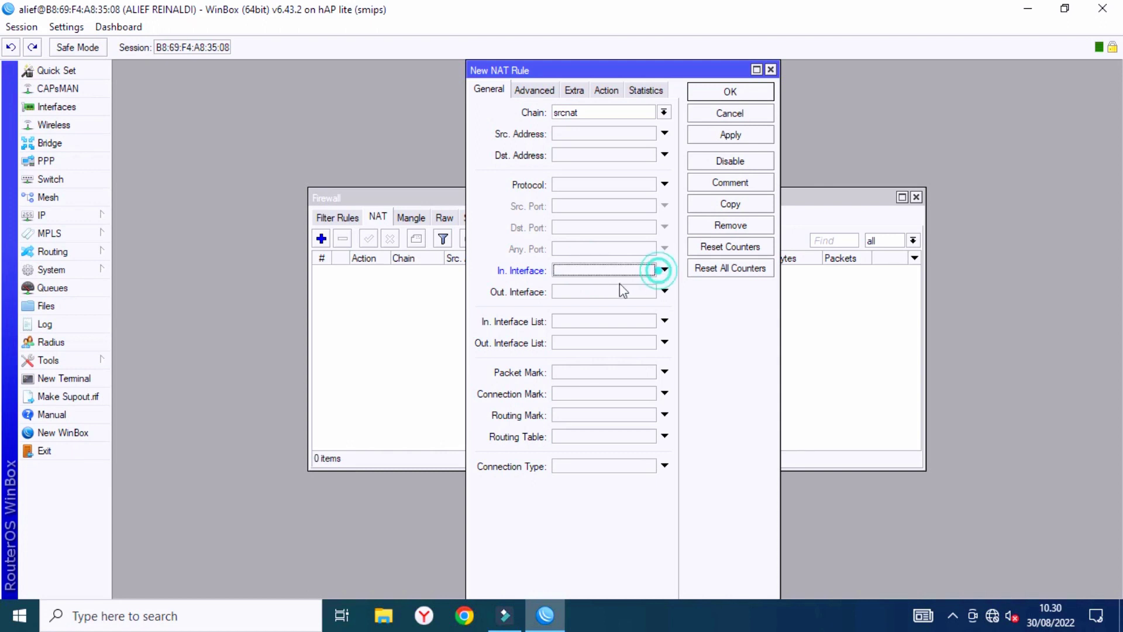
click(614, 292)
click(648, 292)
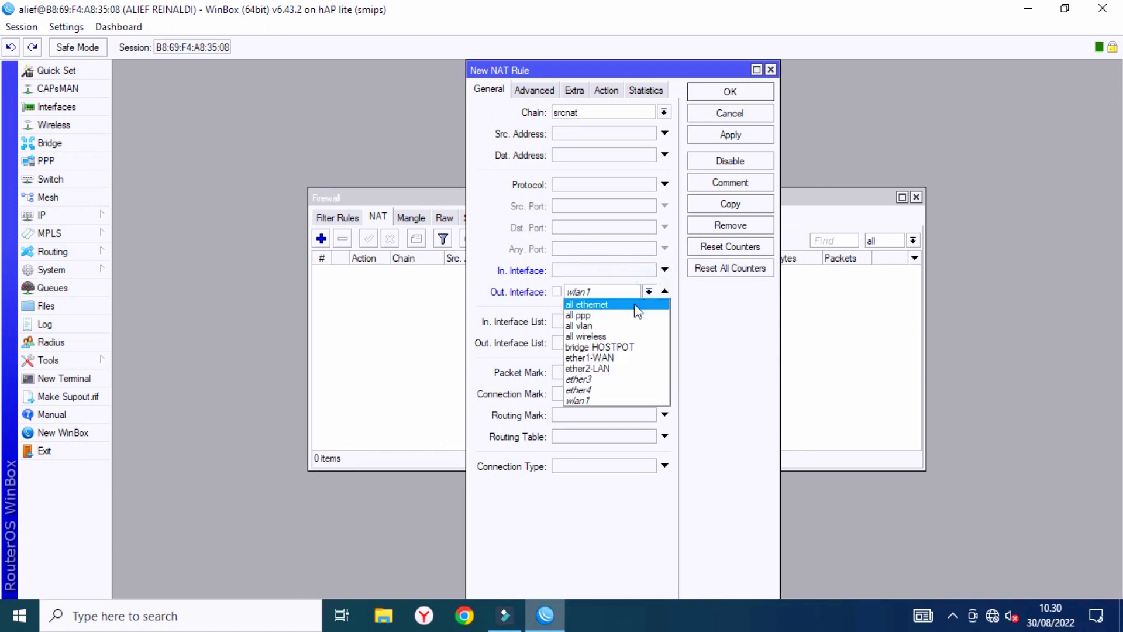
click(613, 358)
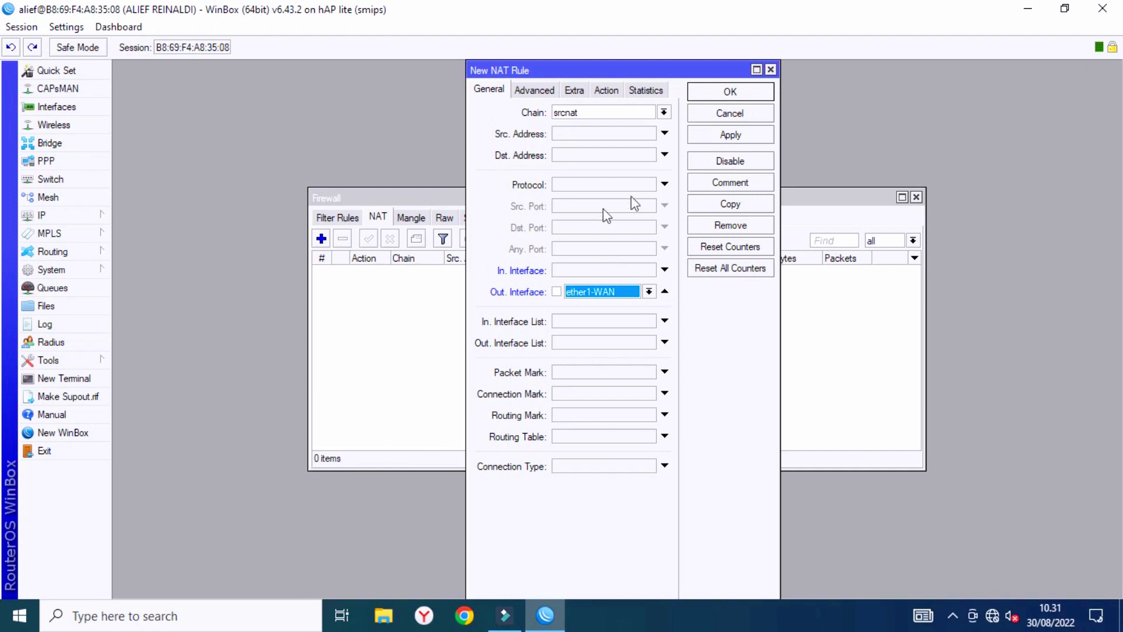
click(606, 91)
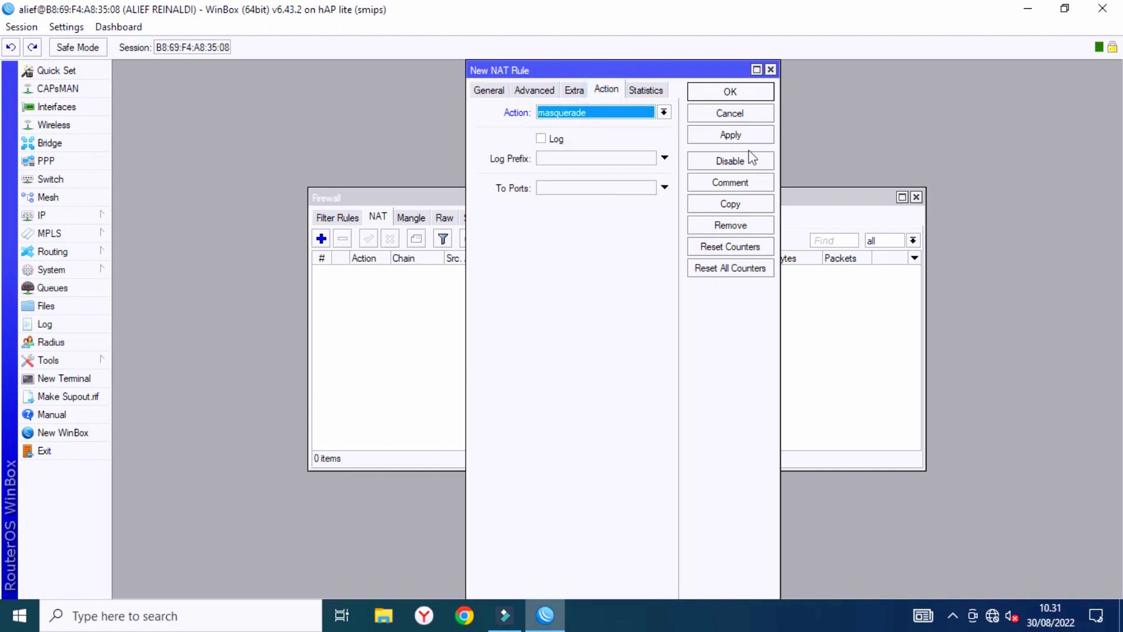
click(731, 136)
click(731, 92)
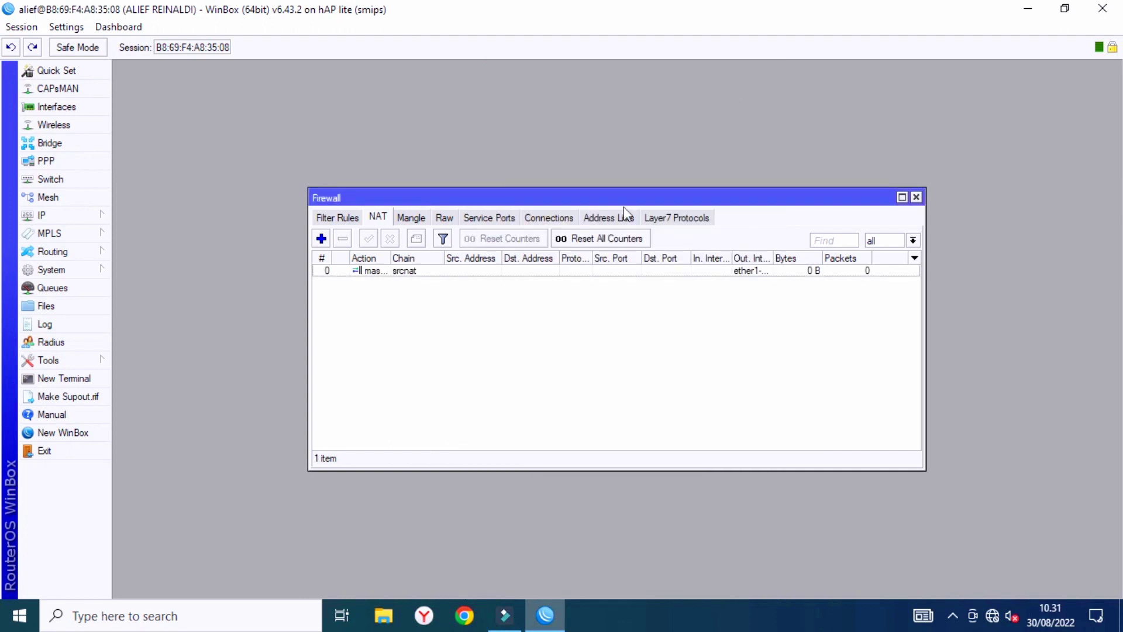
right_click(992, 615)
Run 'ping google.com' in a router terminal to verify replies, then close the terminal.
click(64, 378)
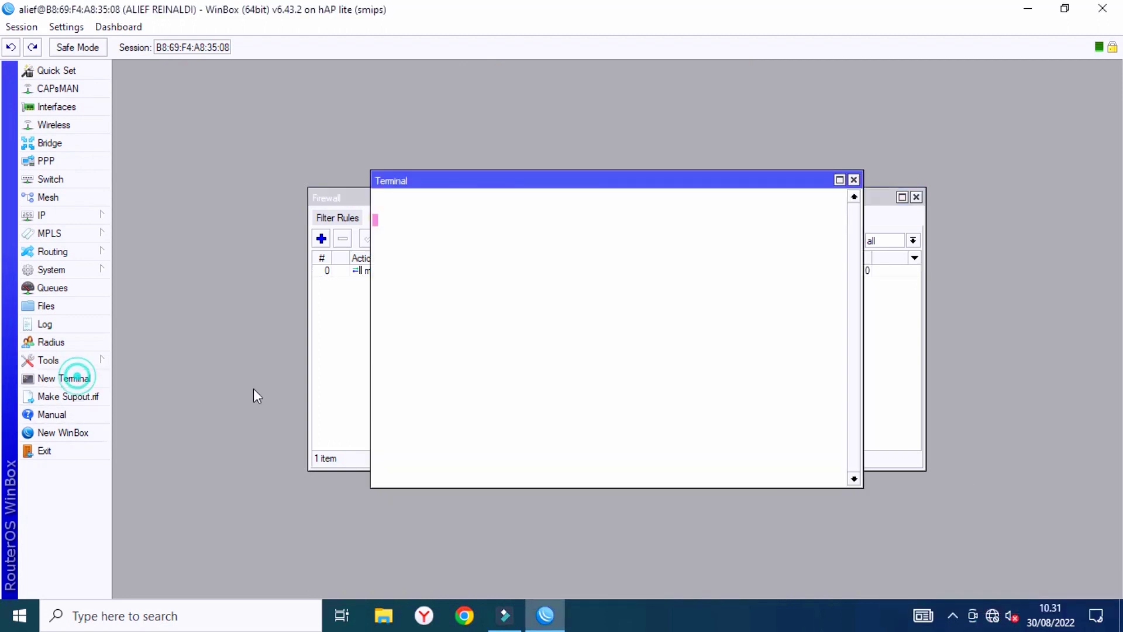
text(ping google.com)
key(Return)
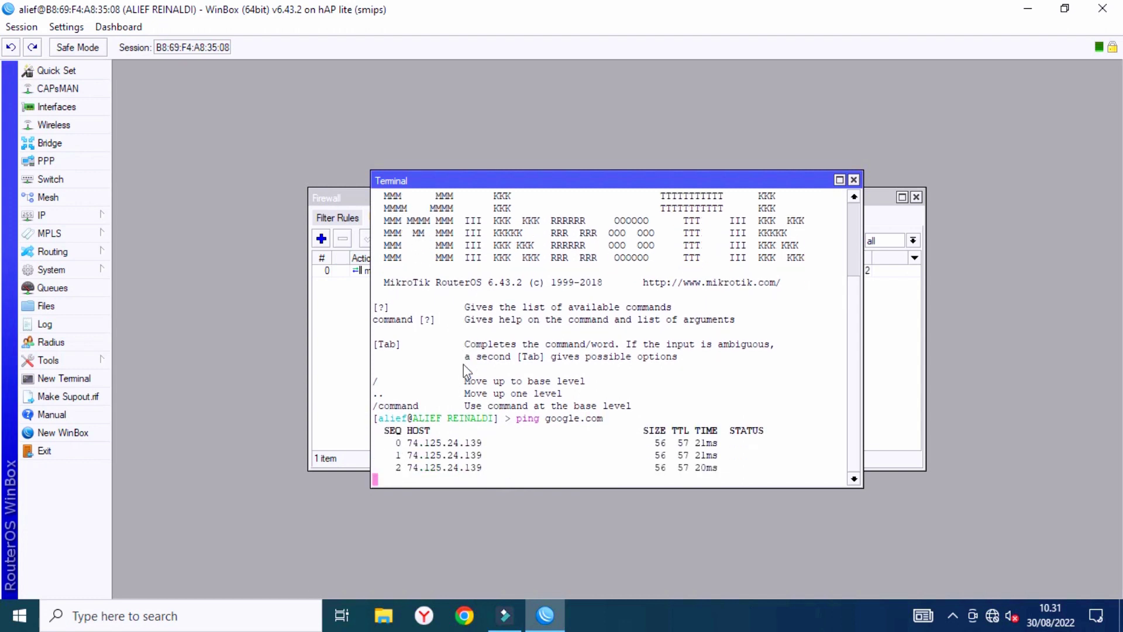
click(854, 180)
right_click(992, 615)
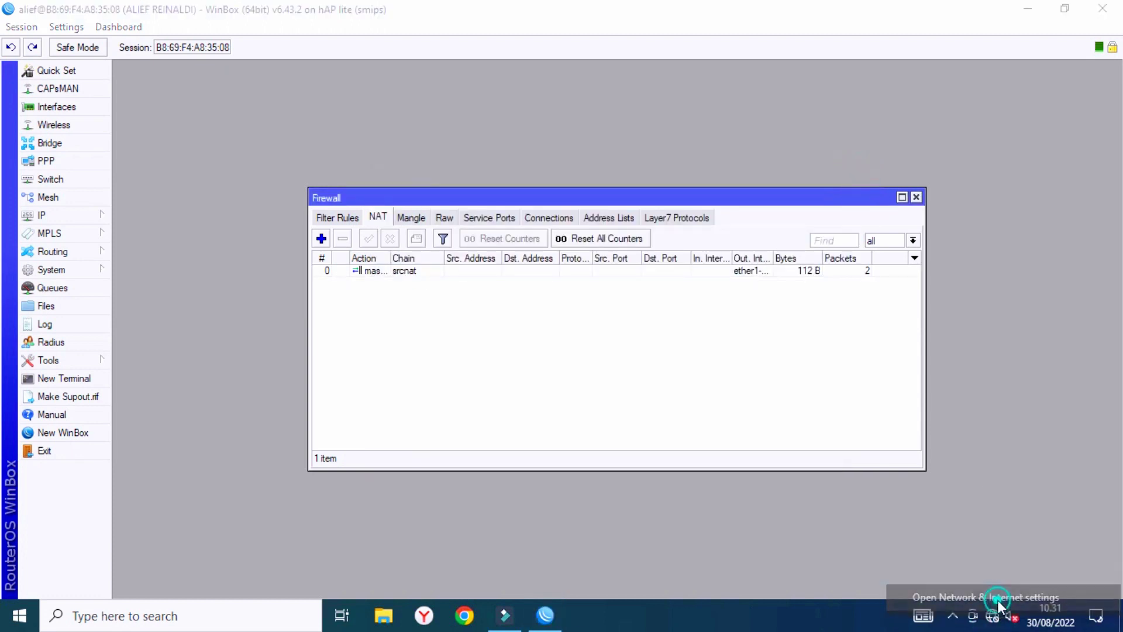
Disable and then re-enable the PC's Ethernet adapter in Network Connections.
click(989, 594)
click(68, 229)
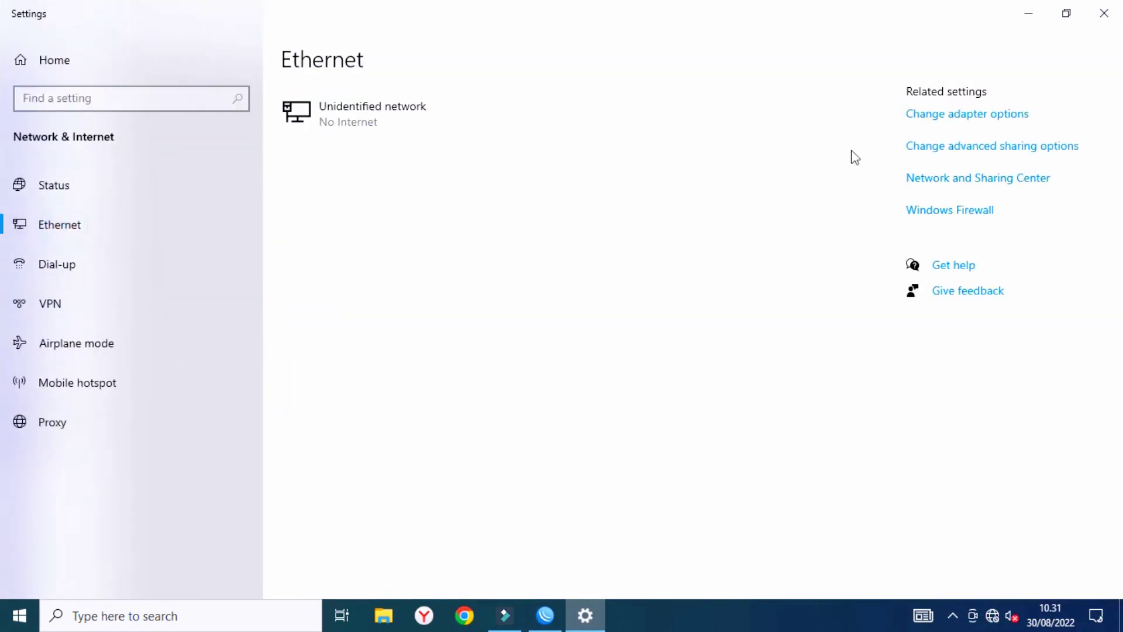
click(930, 121)
click(217, 161)
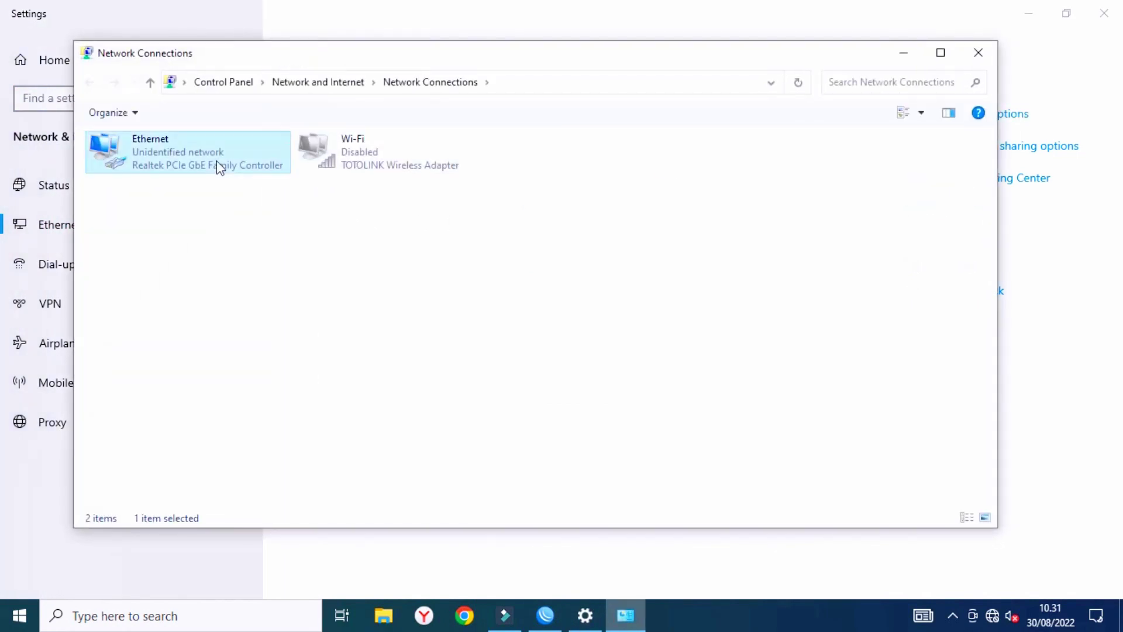
right_click(216, 160)
click(257, 174)
right_click(229, 153)
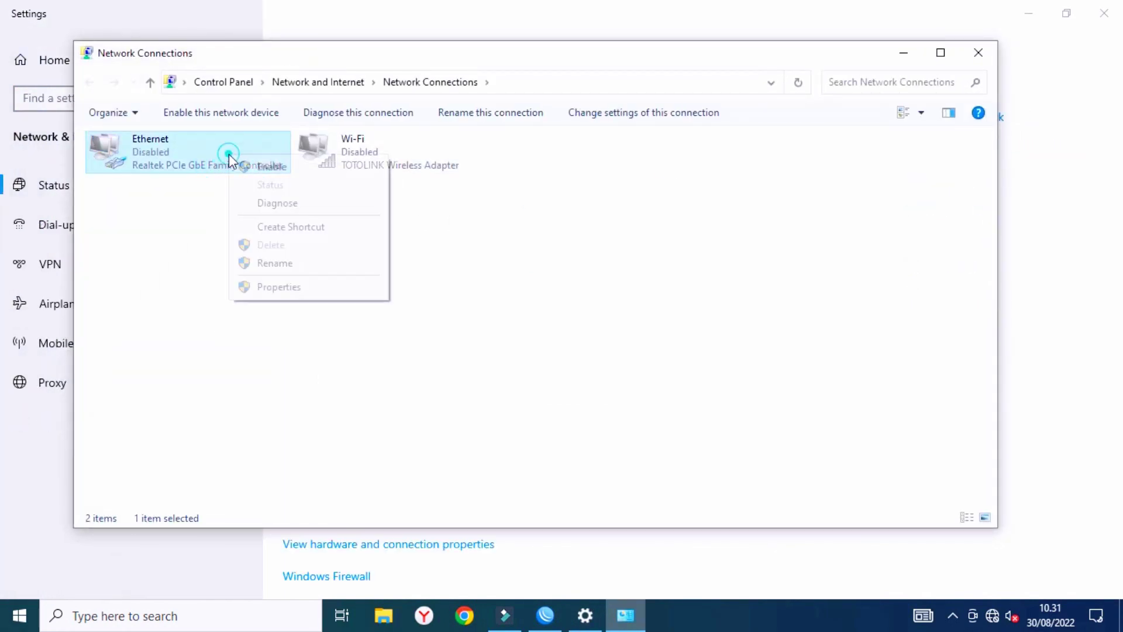
click(283, 167)
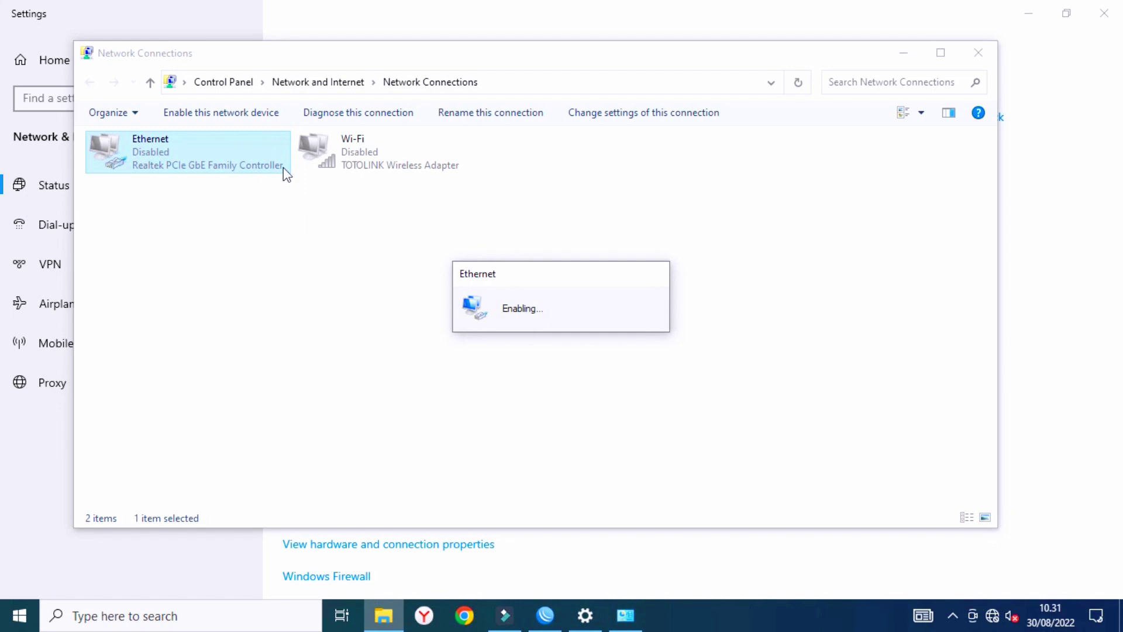
Reconnect WinBox to the router and return to the network adapters window.
key(alt+Tab)
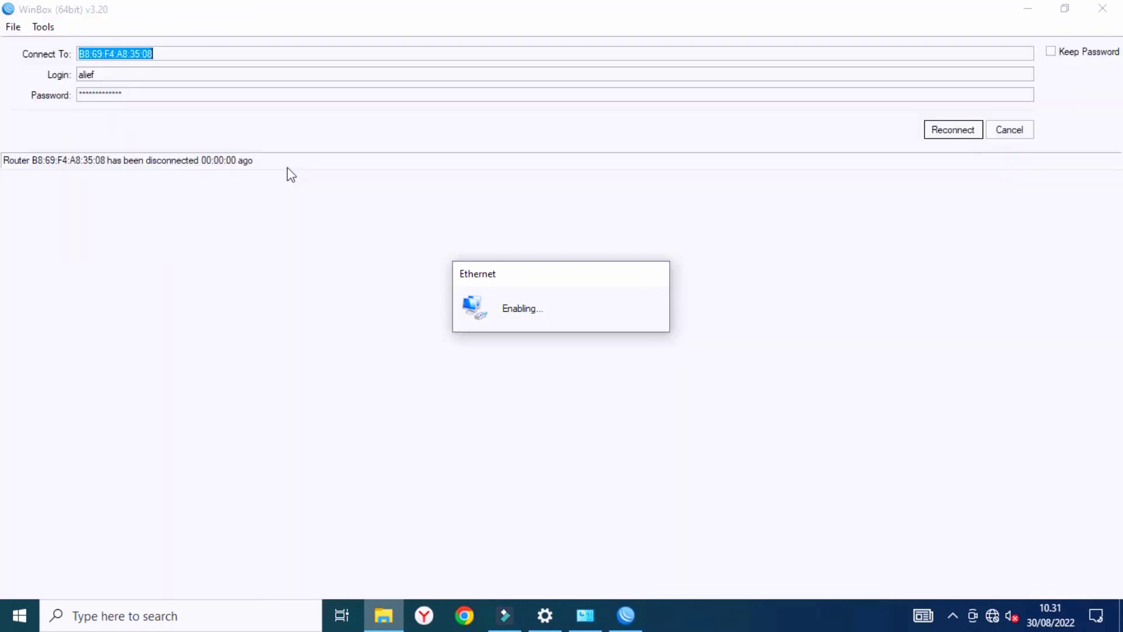
click(950, 130)
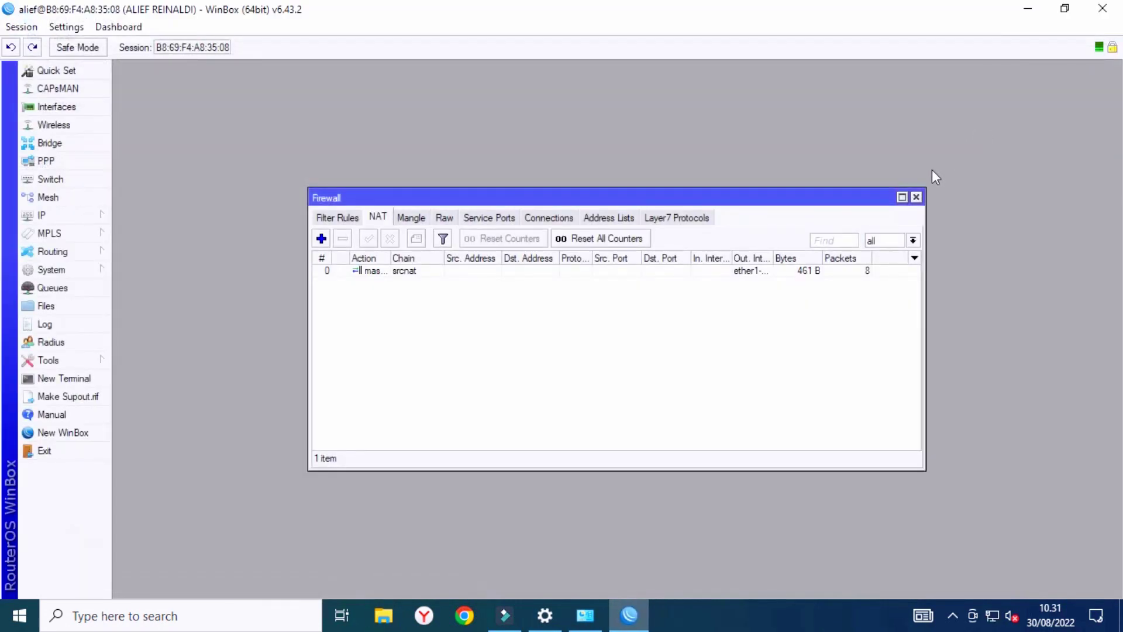
mouse_move(991, 621)
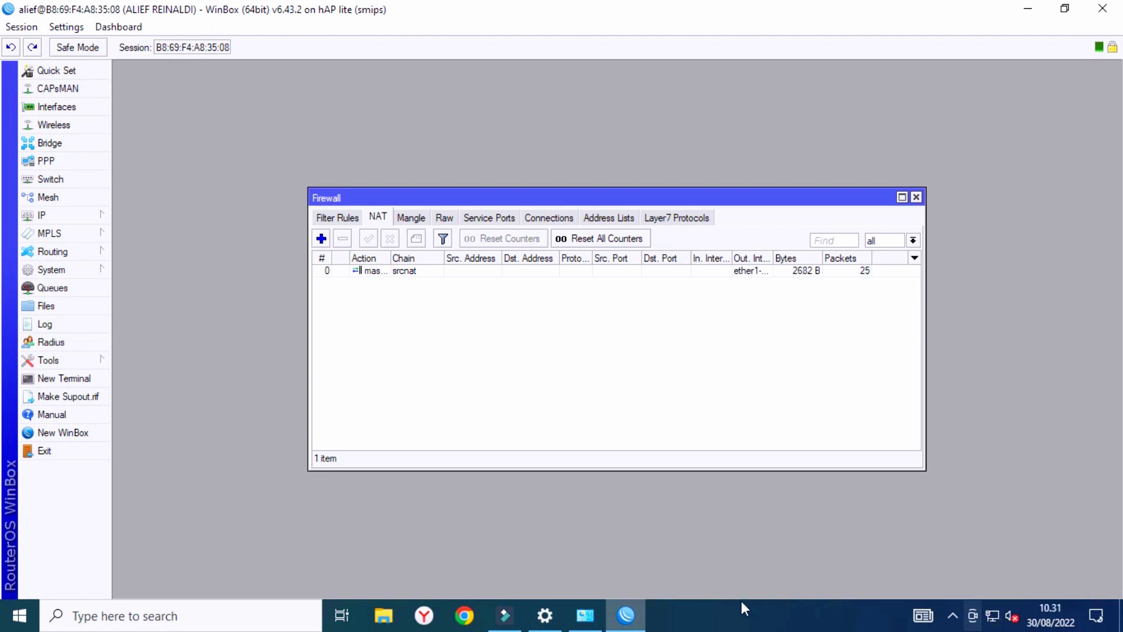
click(586, 615)
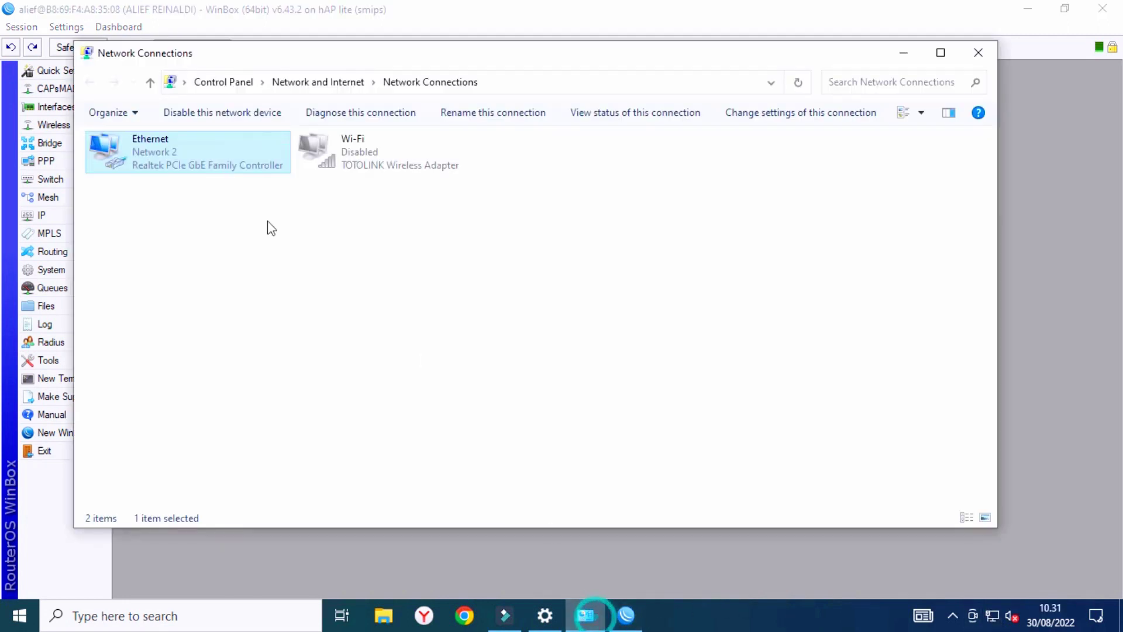
right_click(171, 155)
click(218, 309)
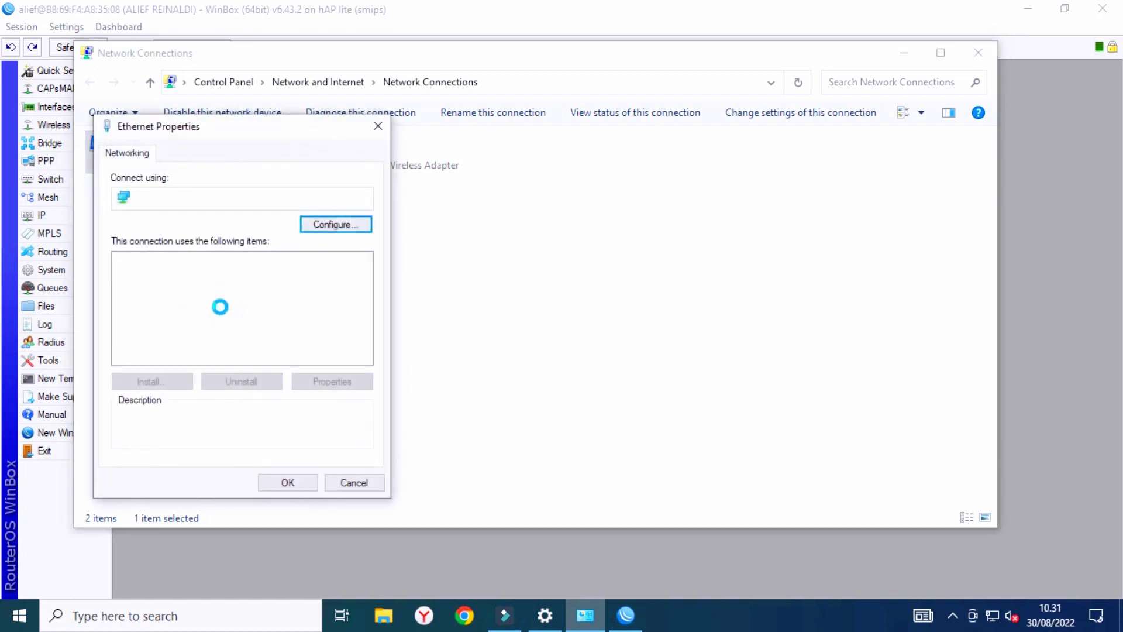
click(377, 132)
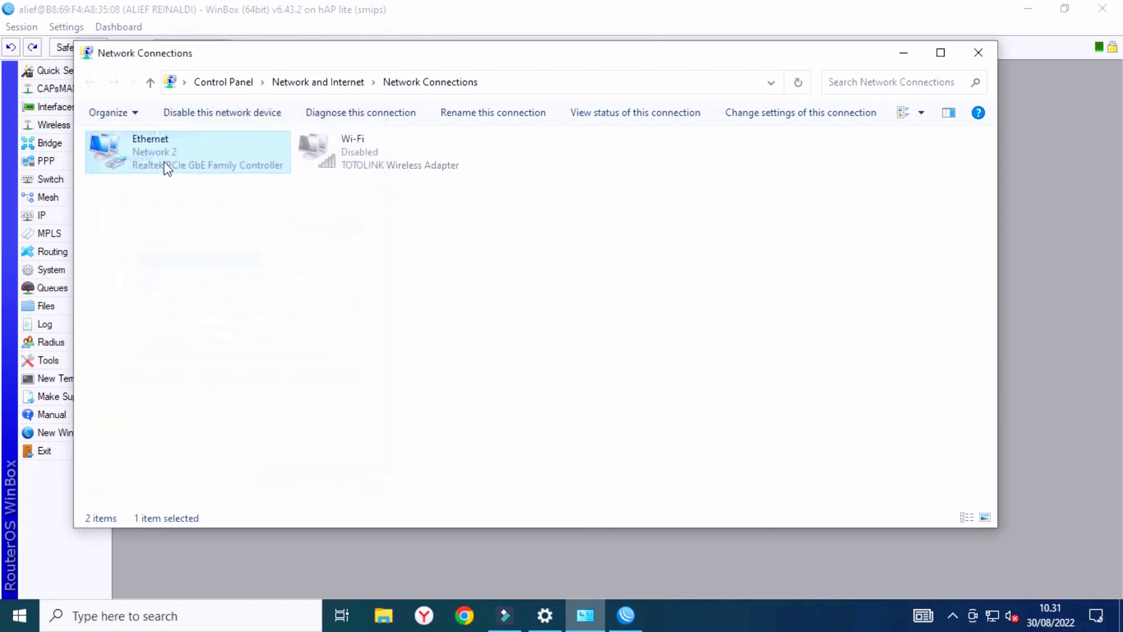
right_click(160, 156)
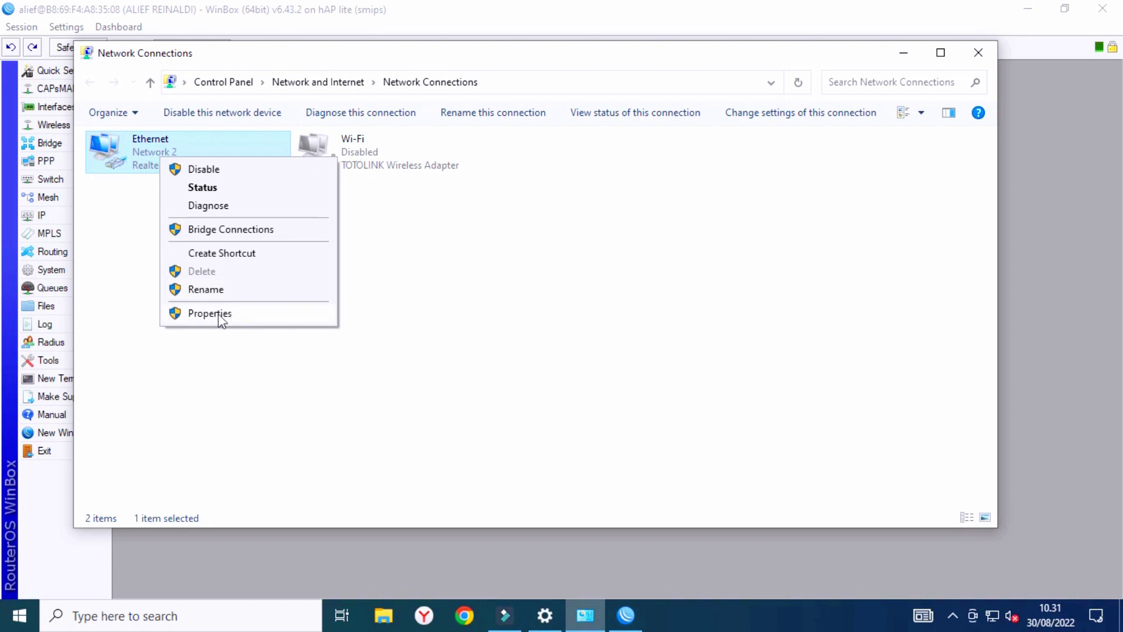
click(200, 186)
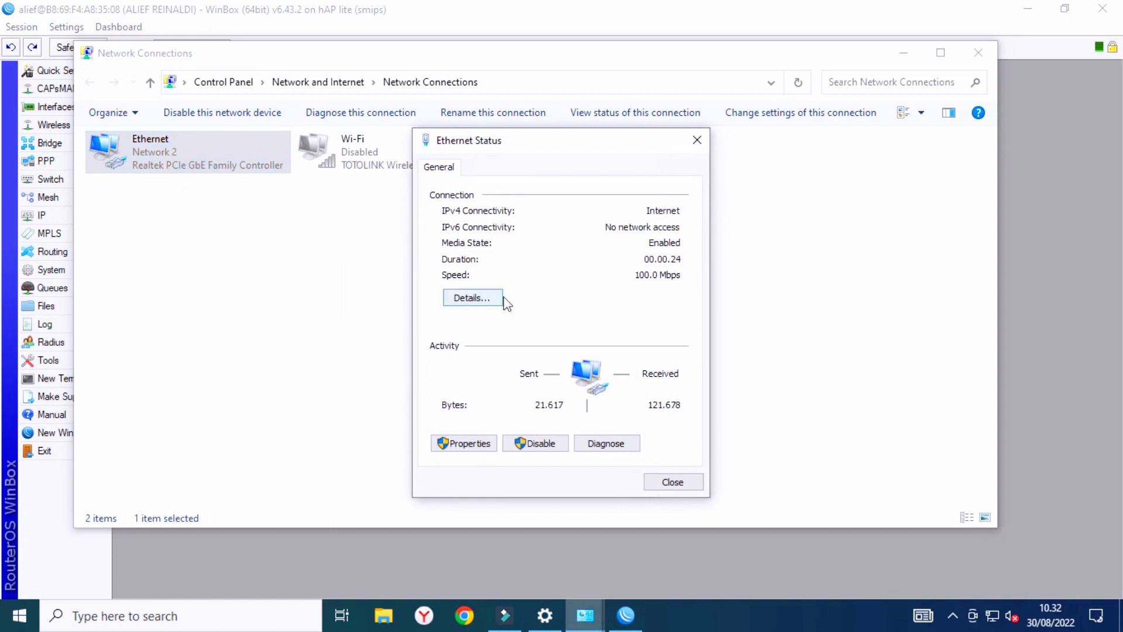
click(492, 300)
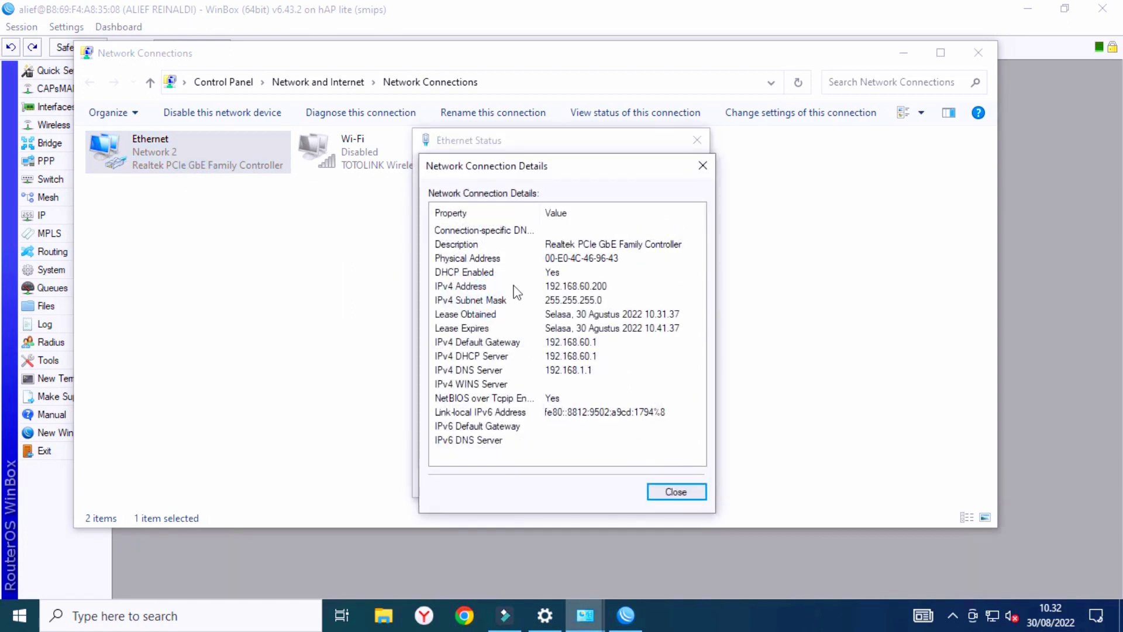
click(686, 487)
click(697, 140)
click(995, 54)
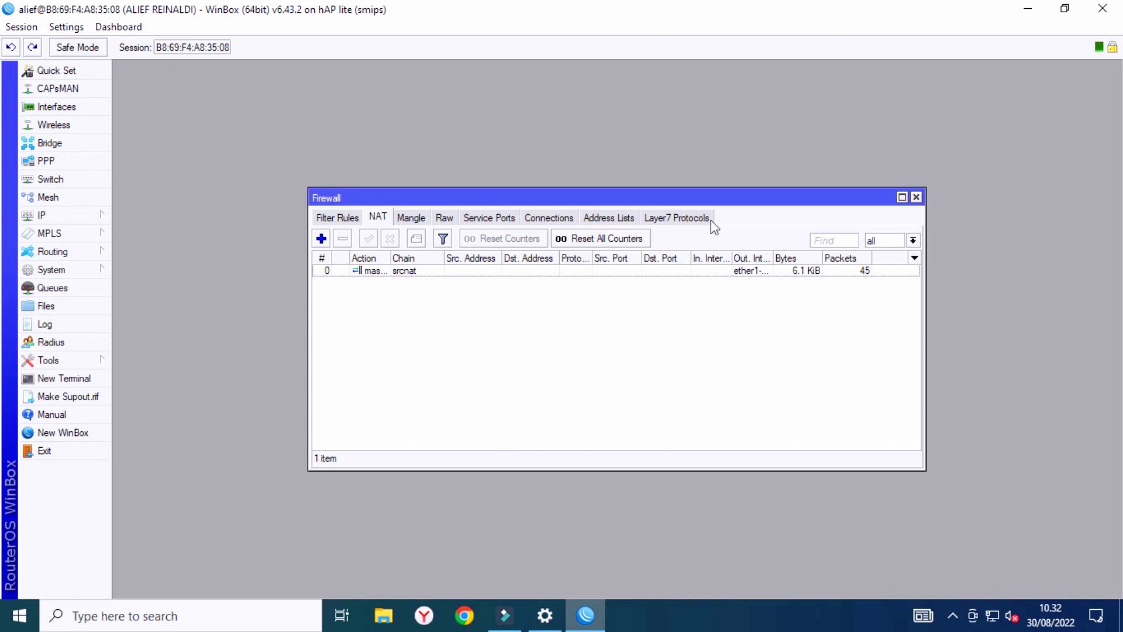
click(916, 197)
Start Hotspot Setup on bridge HOSTPOT, keeping local address 192.168.50.1/24.
click(69, 215)
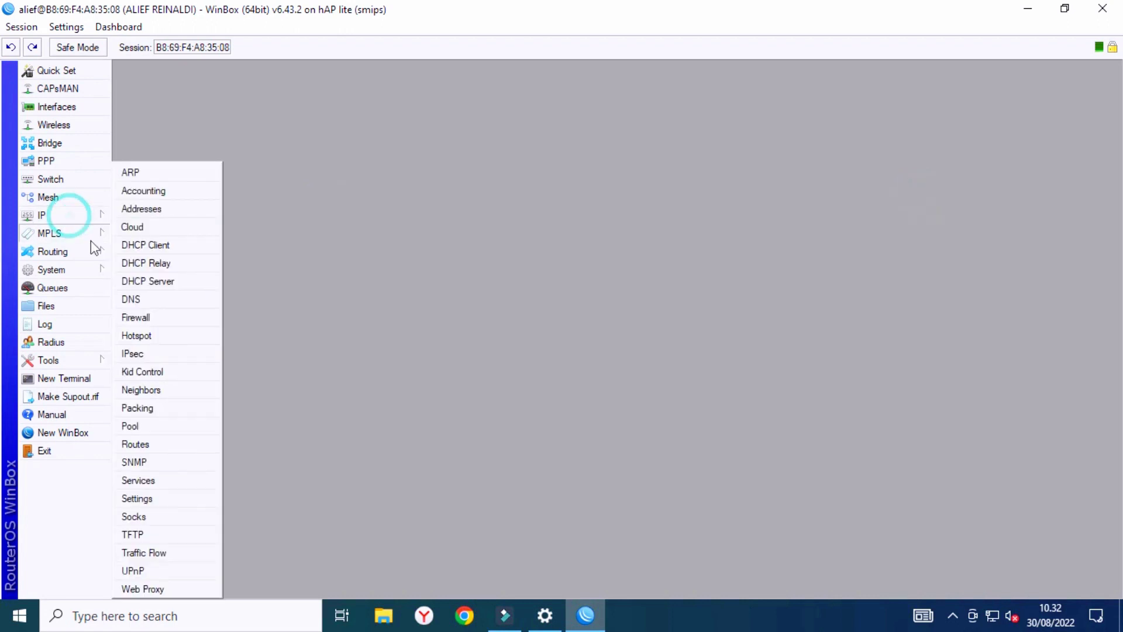
click(162, 336)
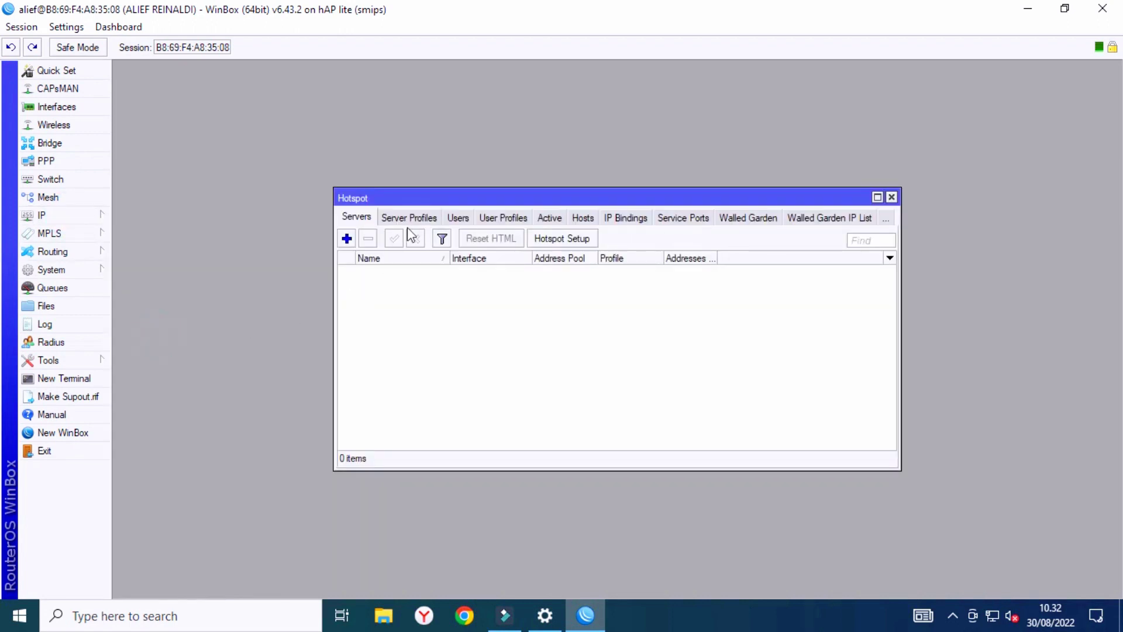
click(548, 238)
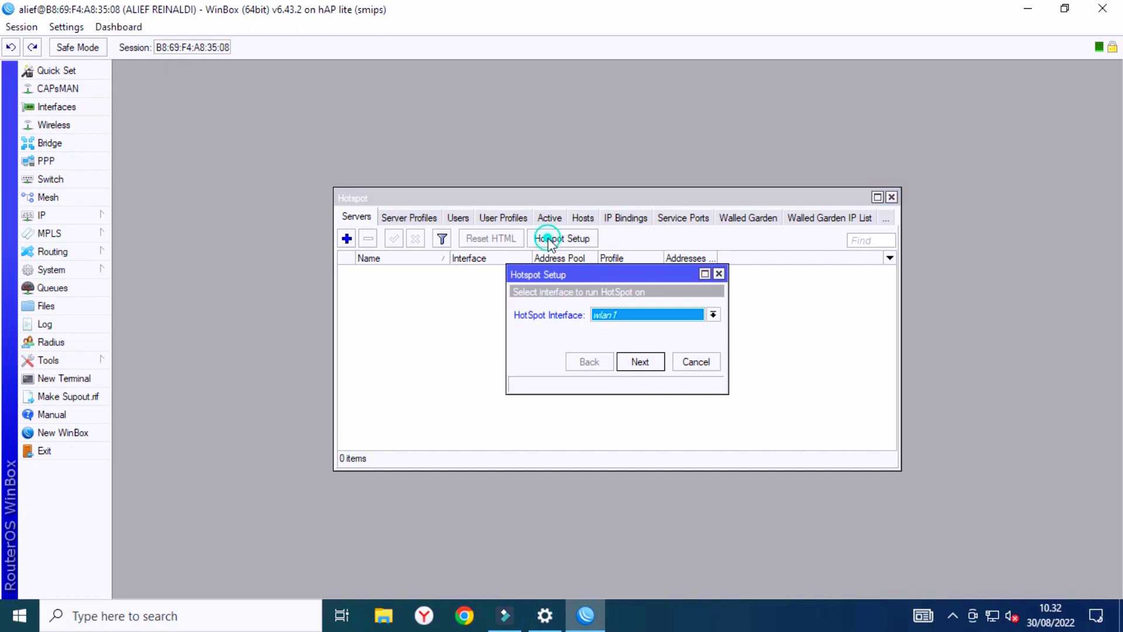
click(640, 314)
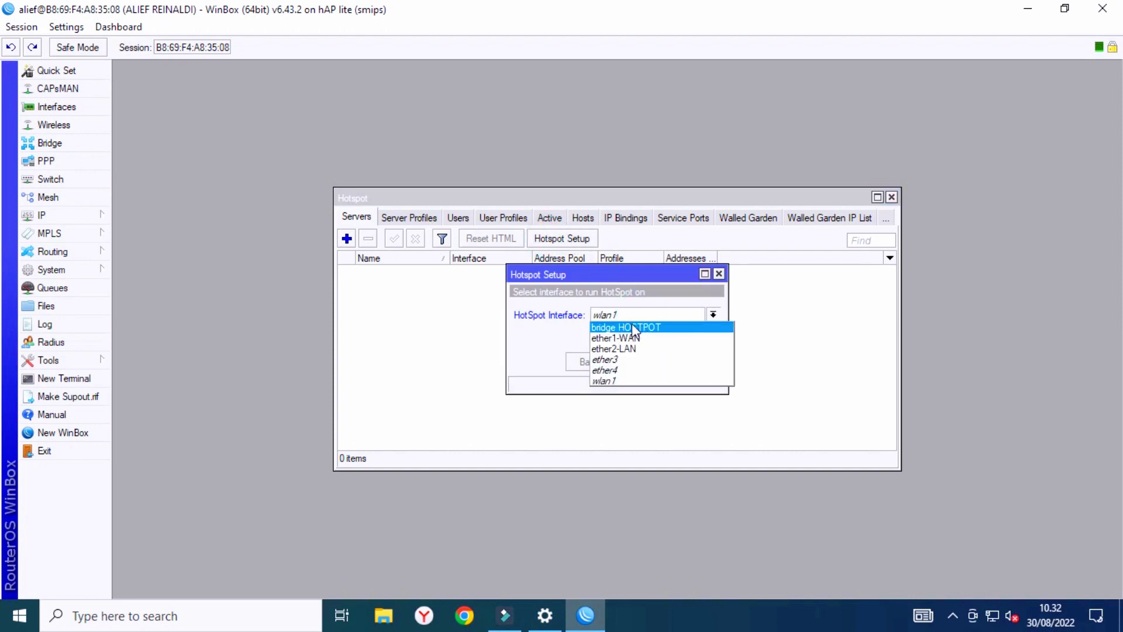
click(632, 327)
click(640, 361)
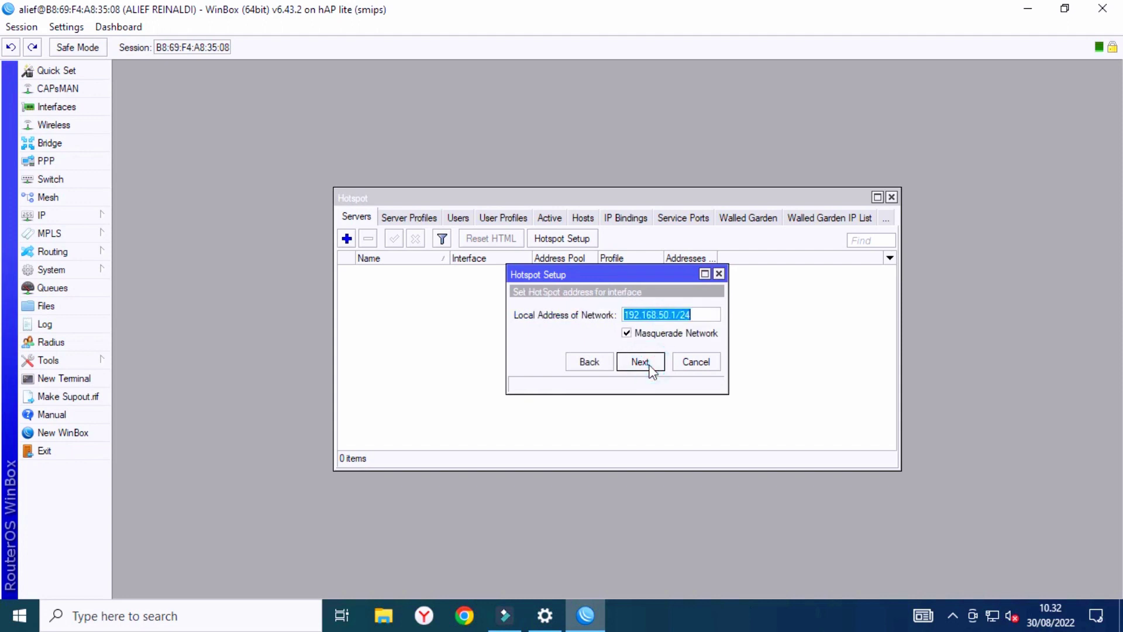
click(651, 369)
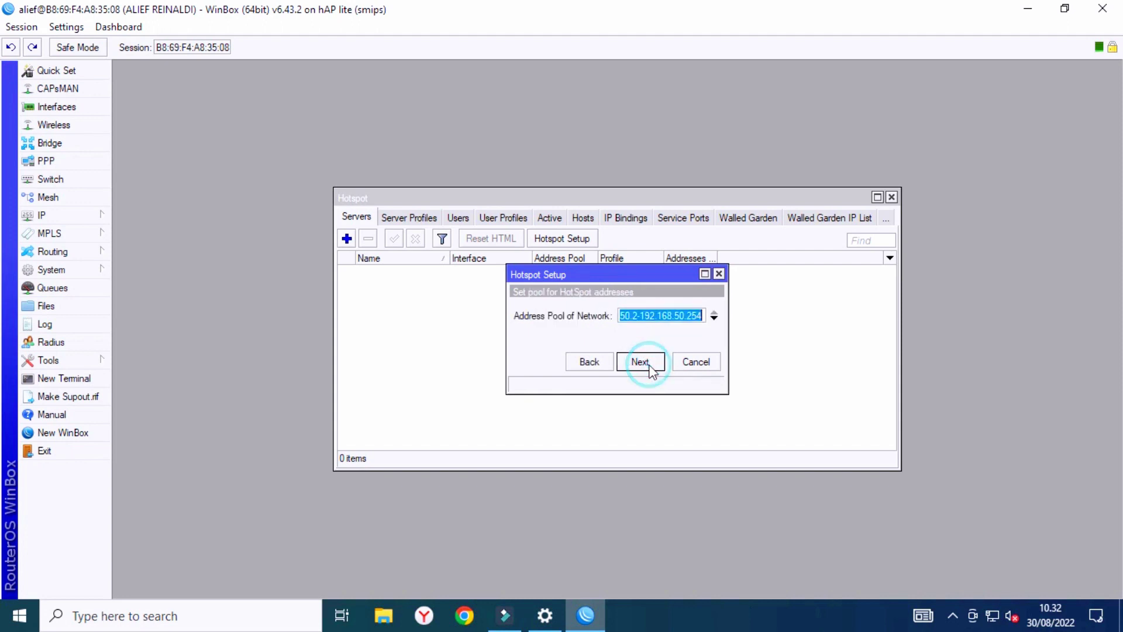
Trim the end of the hotspot address pool, then skip the certificate and SMTP server.
click(703, 316)
key(BackSpace)
key(BackSpace)
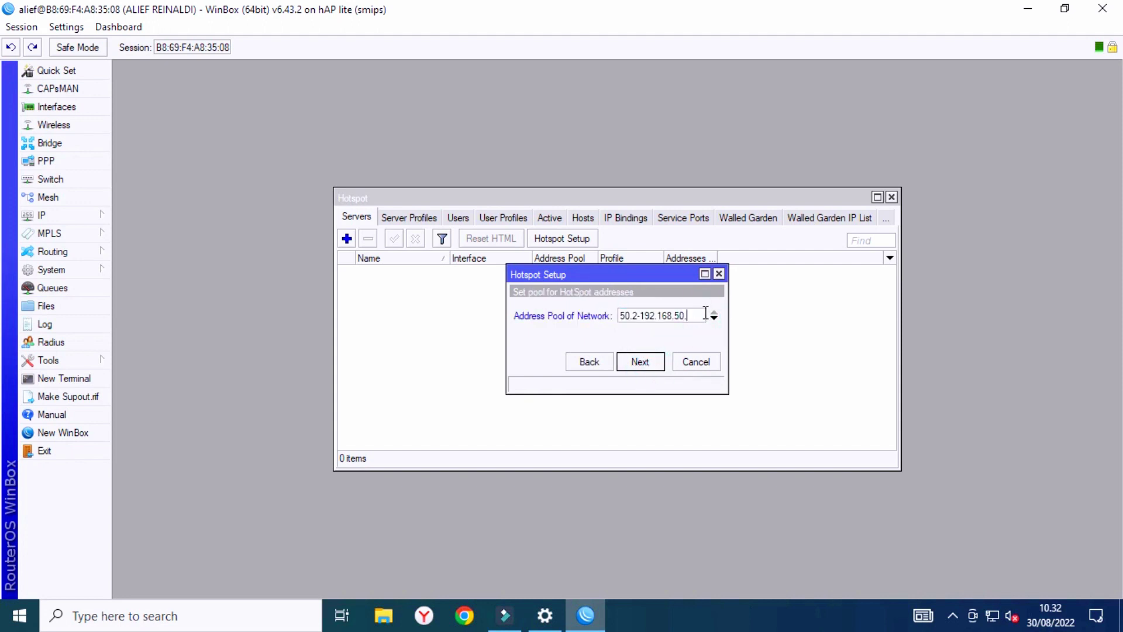
click(629, 363)
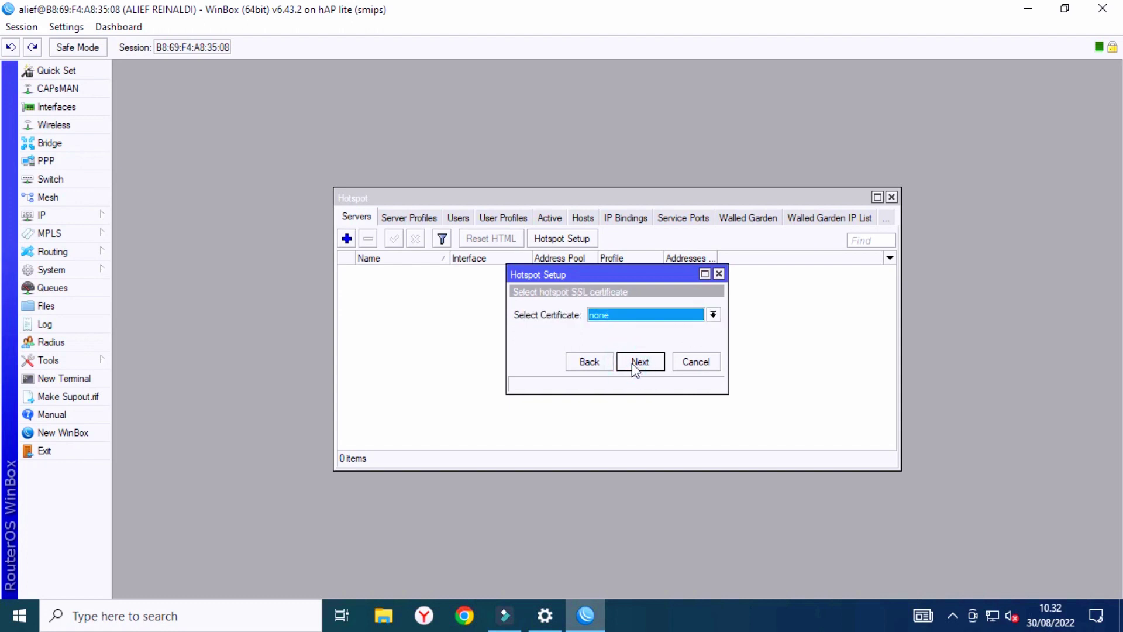
click(635, 363)
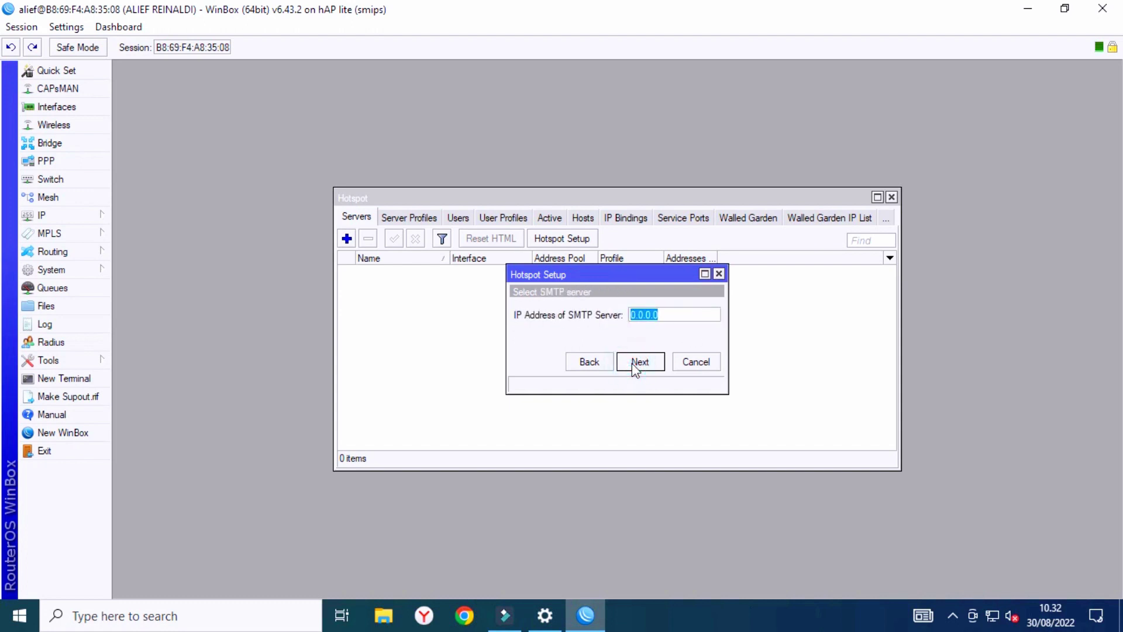
click(635, 363)
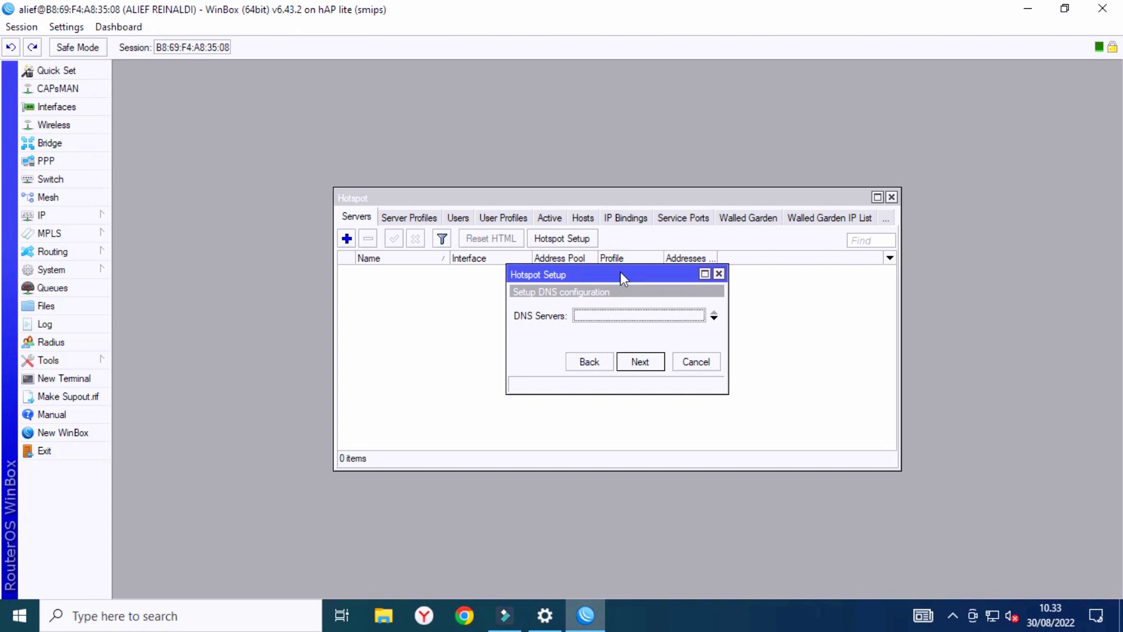
Enter hotspot DNS servers 192.168.50.1 and 8.8.8.8 and continue.
click(611, 320)
text(192.168)
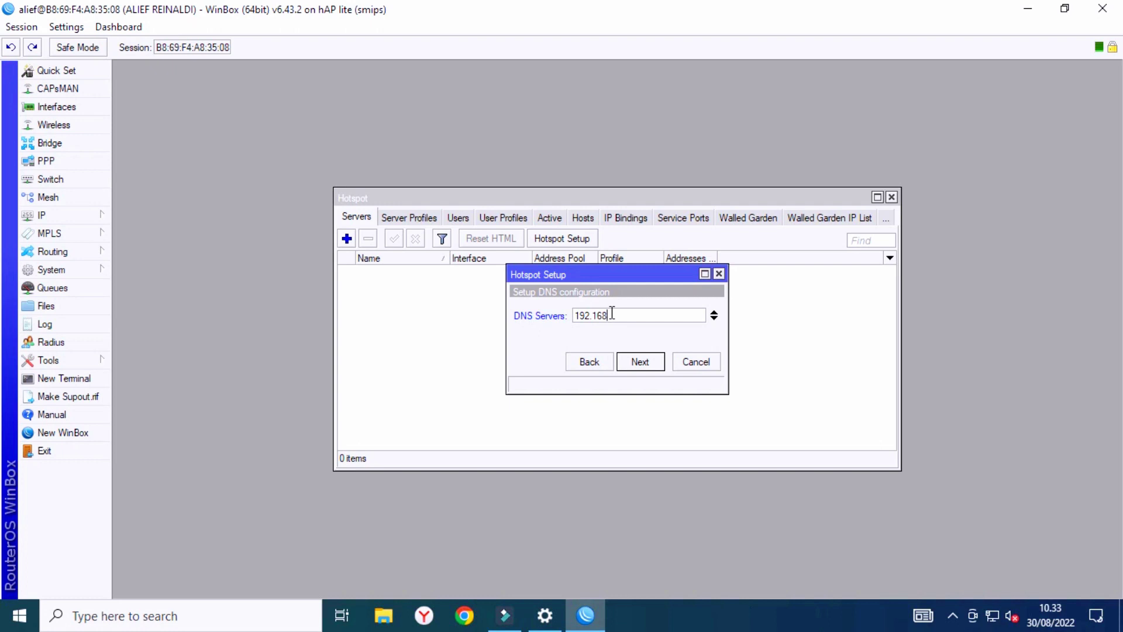
text(.10)
text(.1)
click(713, 319)
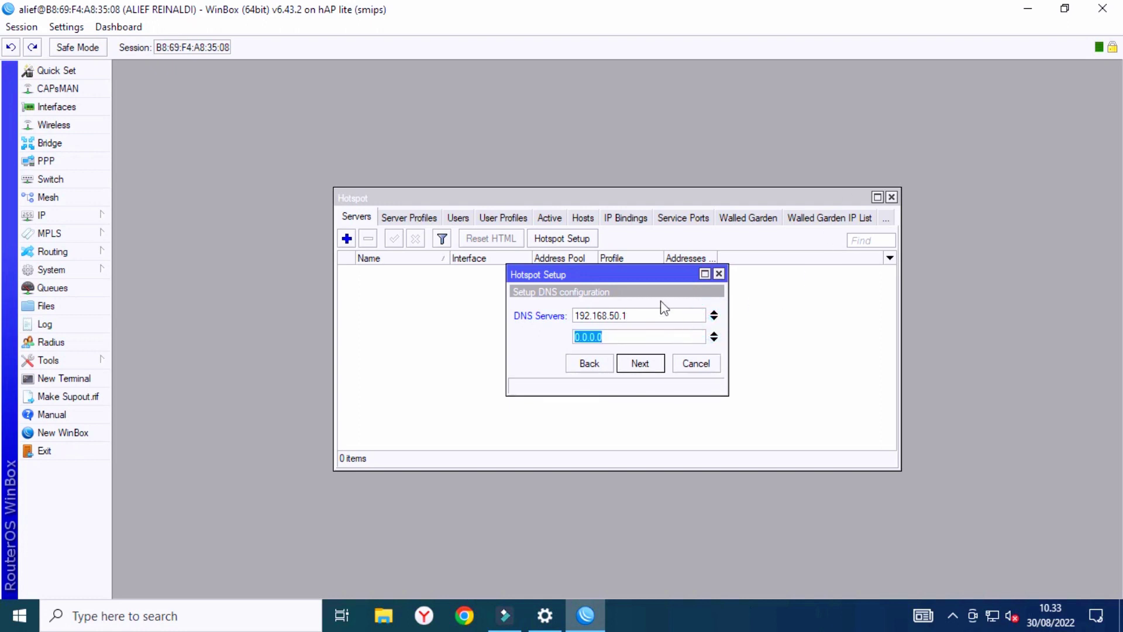
text(8.8.8.8)
click(644, 366)
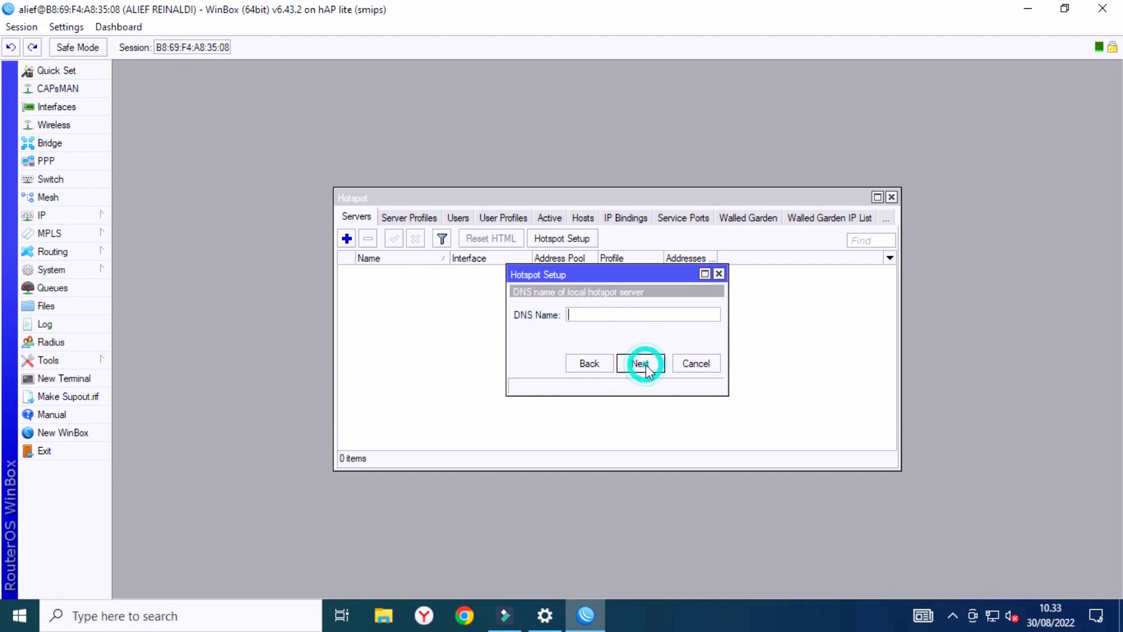
Set hotspot DNS name tkj.smknp1sukaraja.sch.id, enter the hotspot user's password, and finish setup.
click(603, 315)
text(tkj.sk)
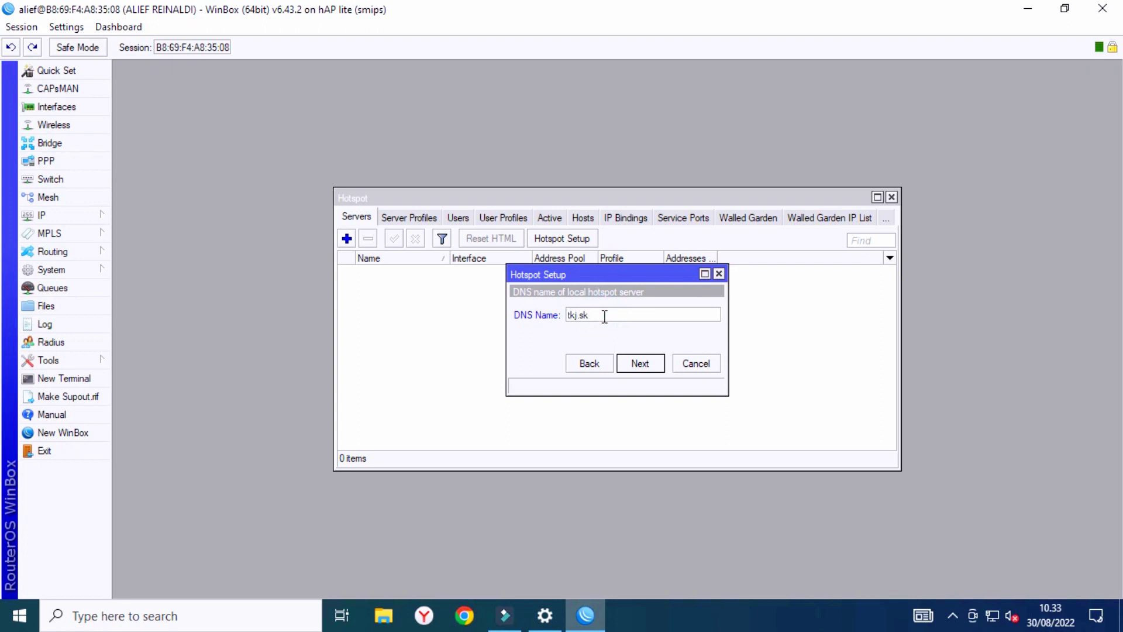
key(BackSpace)
key(BackSpace)
text(smknp1sukaraja.sch.id)
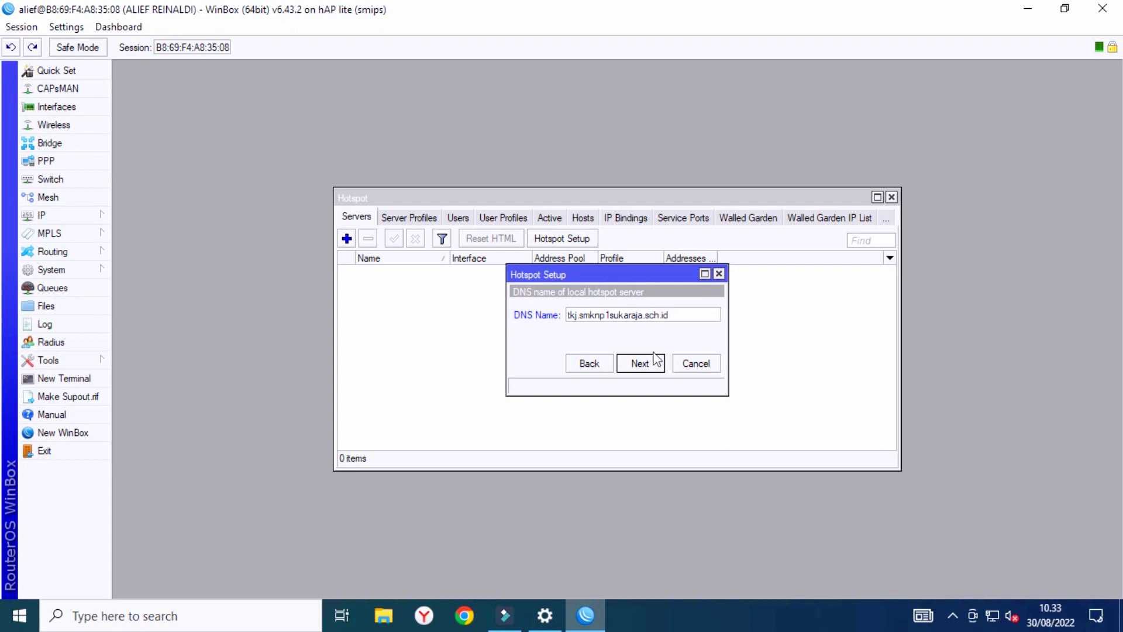
click(646, 361)
click(668, 335)
text(admin)
click(654, 364)
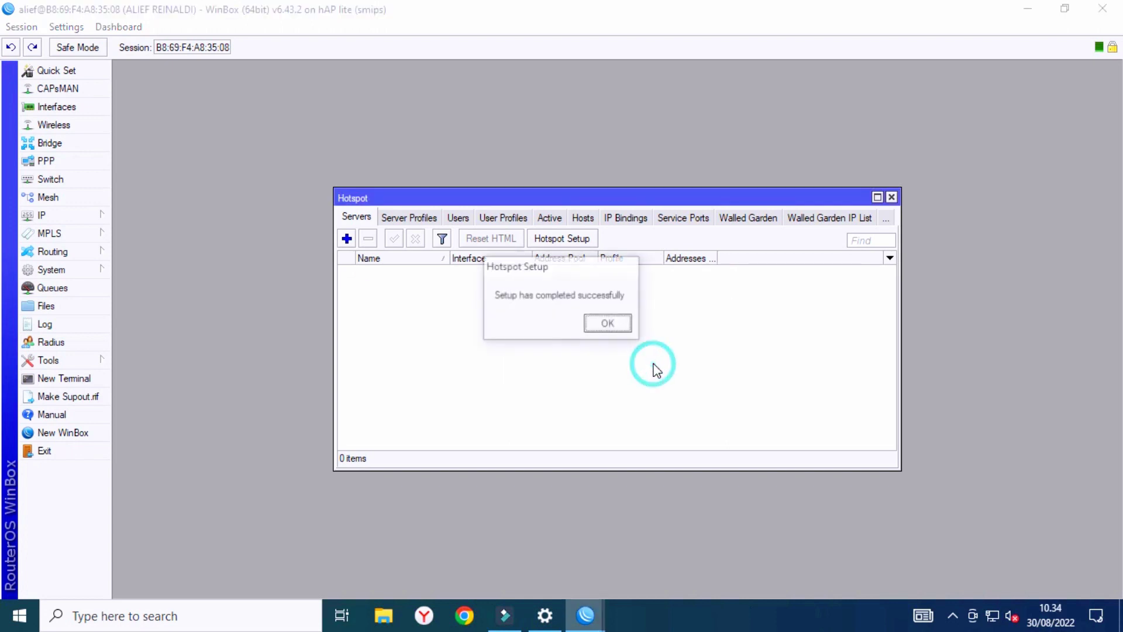
click(608, 326)
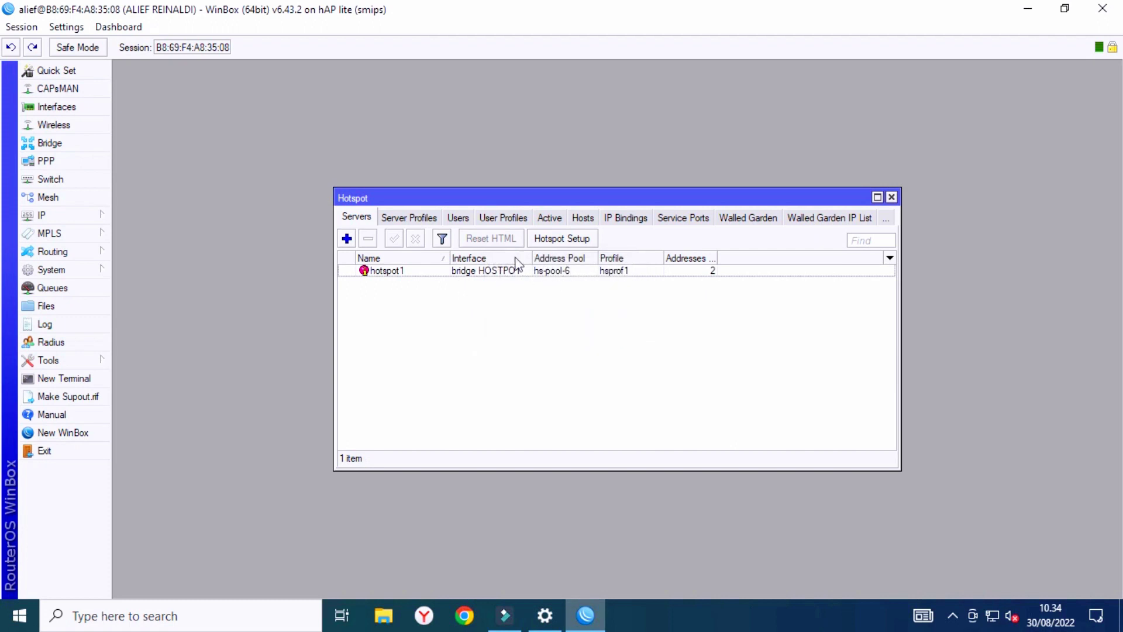
Browse the Hotspot window's tabs and select the hsprof1 server profile.
click(412, 219)
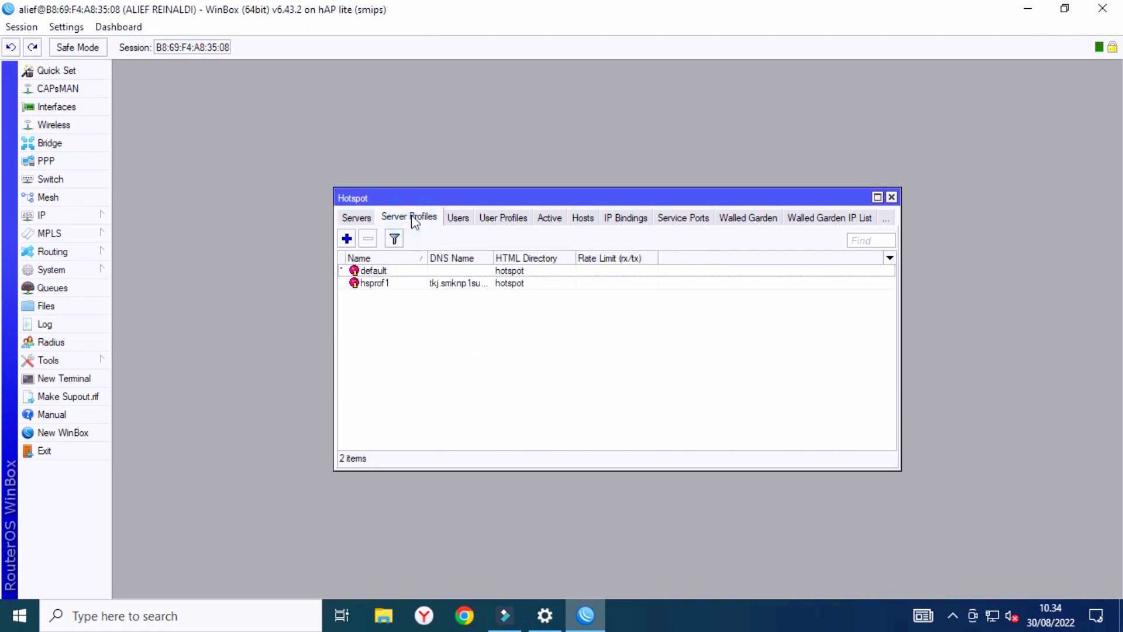
click(458, 217)
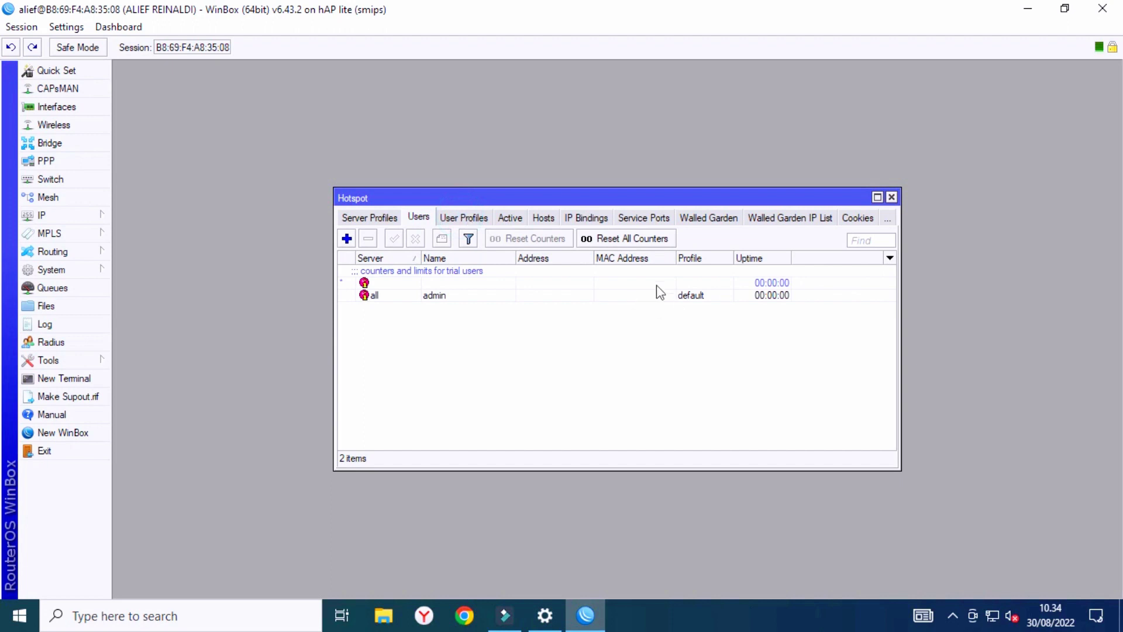
click(464, 217)
click(509, 217)
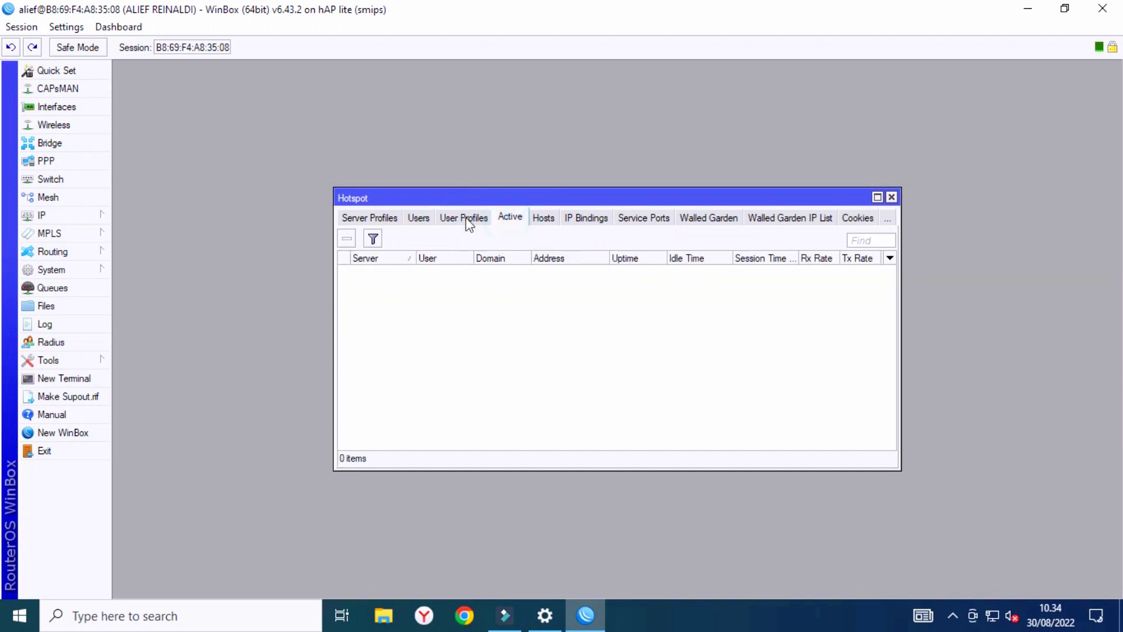
click(427, 219)
click(381, 217)
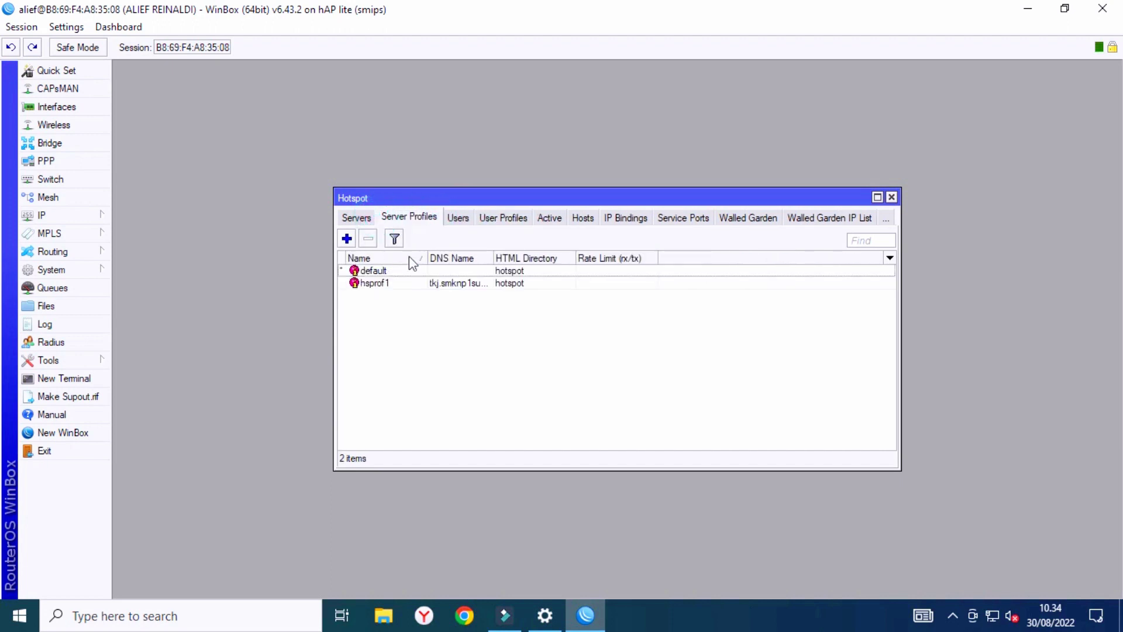
click(479, 283)
click(68, 225)
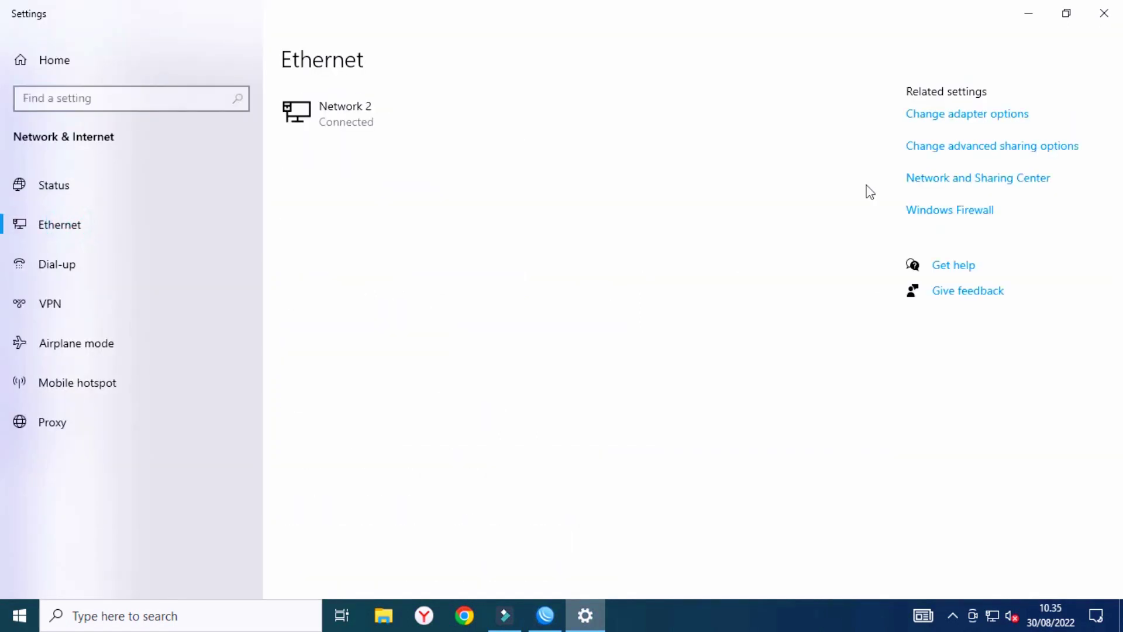
Enable the disabled Wi-Fi adapter in Network Connections.
click(934, 120)
click(197, 146)
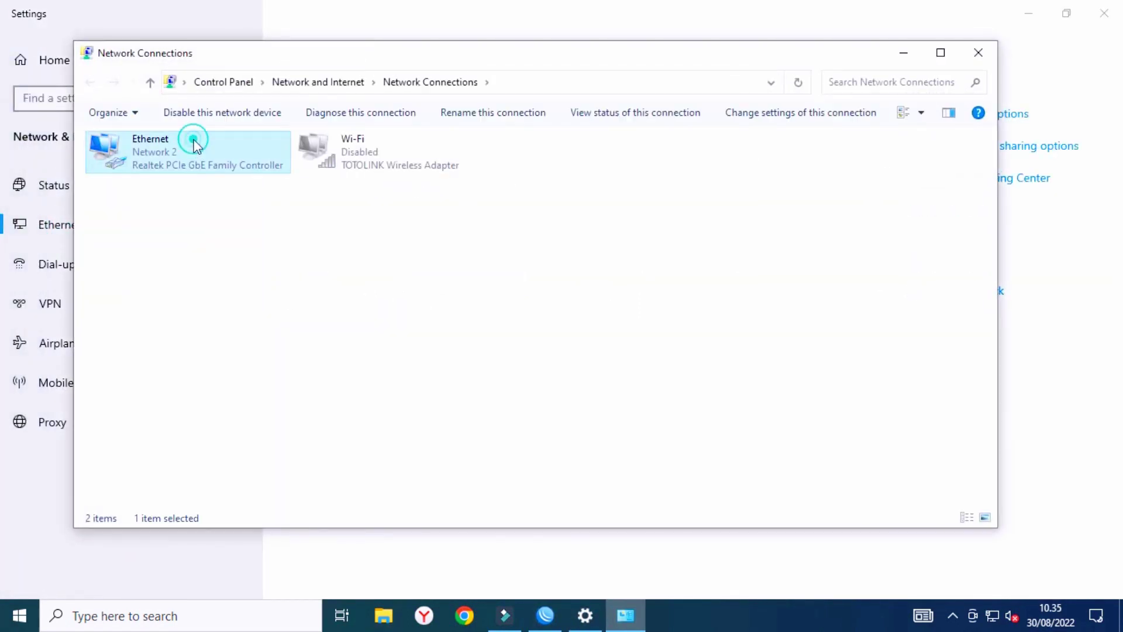
click(346, 159)
right_click(346, 159)
click(410, 174)
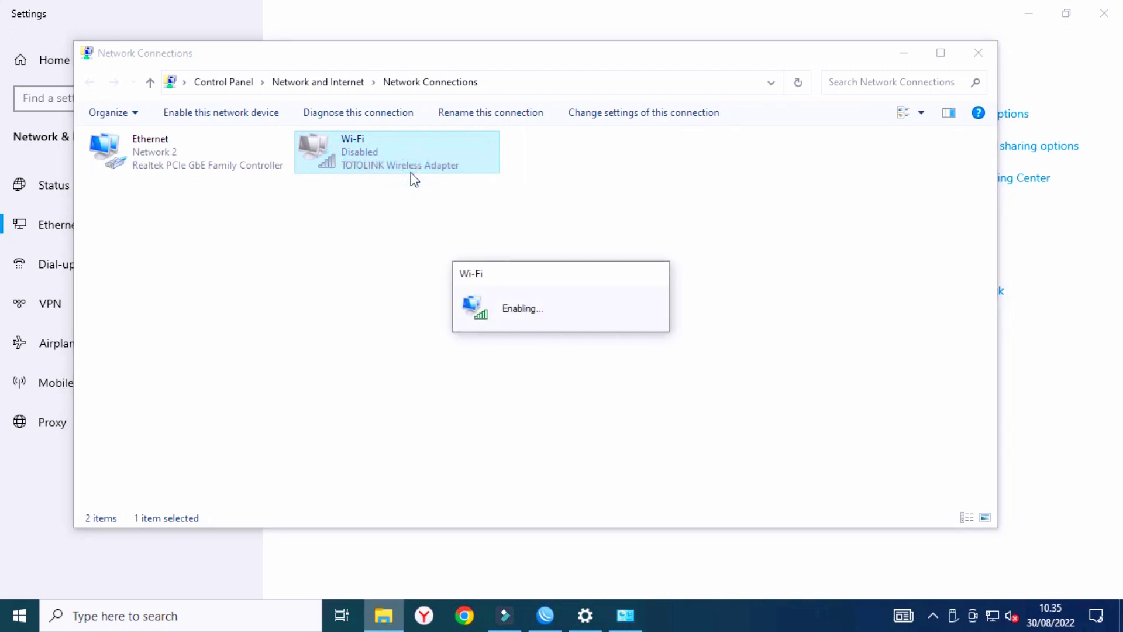
Connect to the TEKNIK KOMPUTER JARINGAN wireless network with Connect automatically ticked.
click(993, 619)
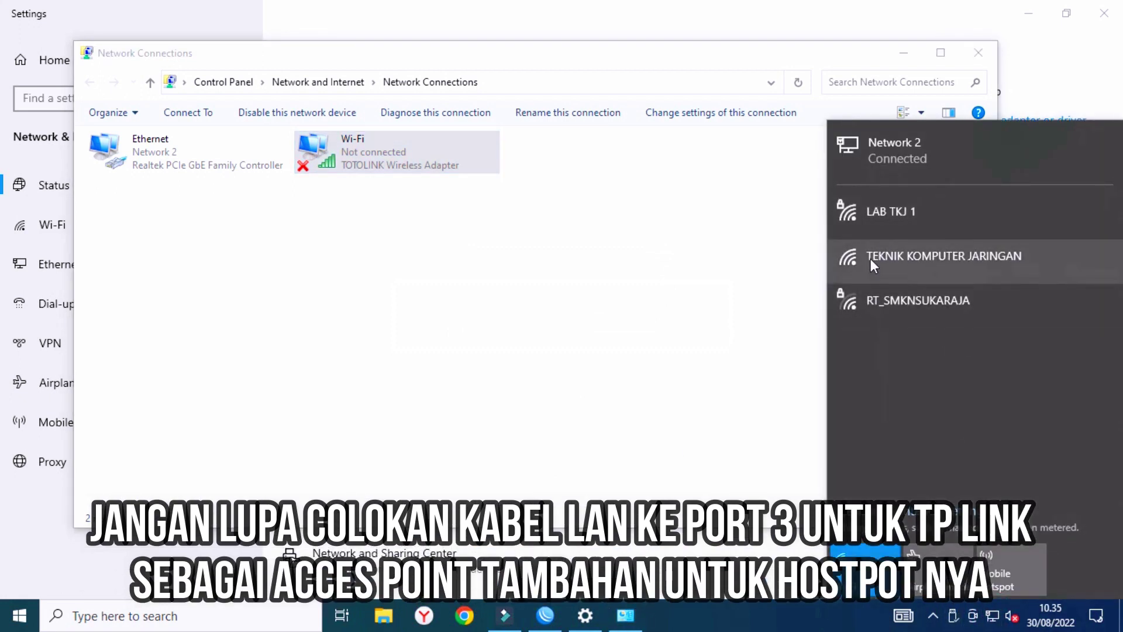
click(953, 259)
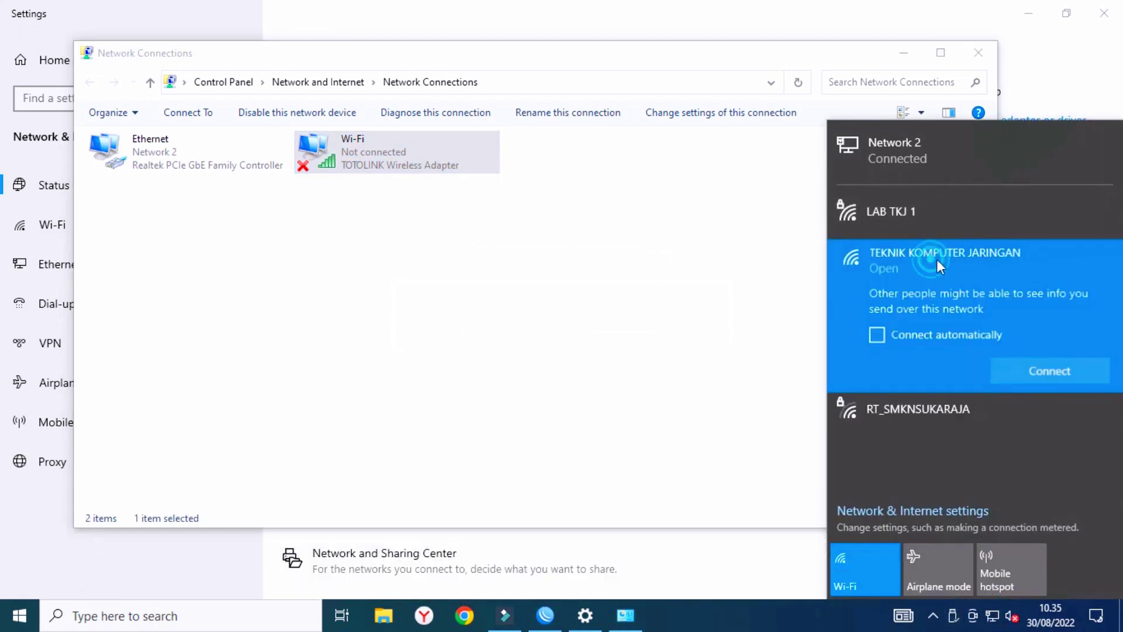
click(954, 344)
click(1034, 374)
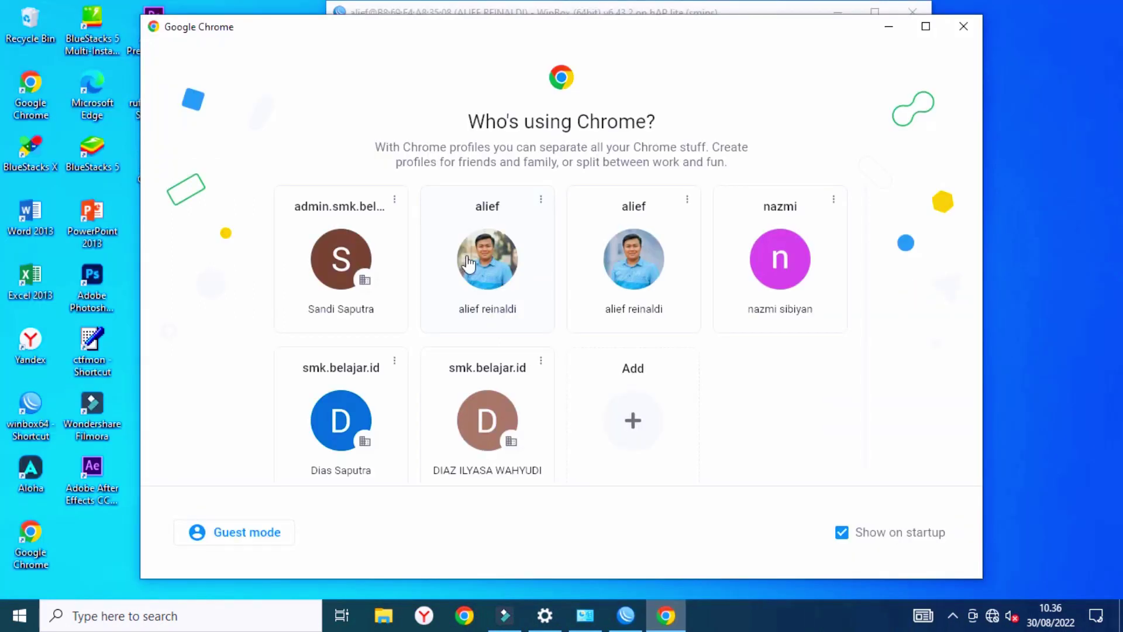
click(472, 261)
Load tkj.smknp1sukaraja.sch.id in Chrome and log in to the hotspot as admin with its password.
click(286, 42)
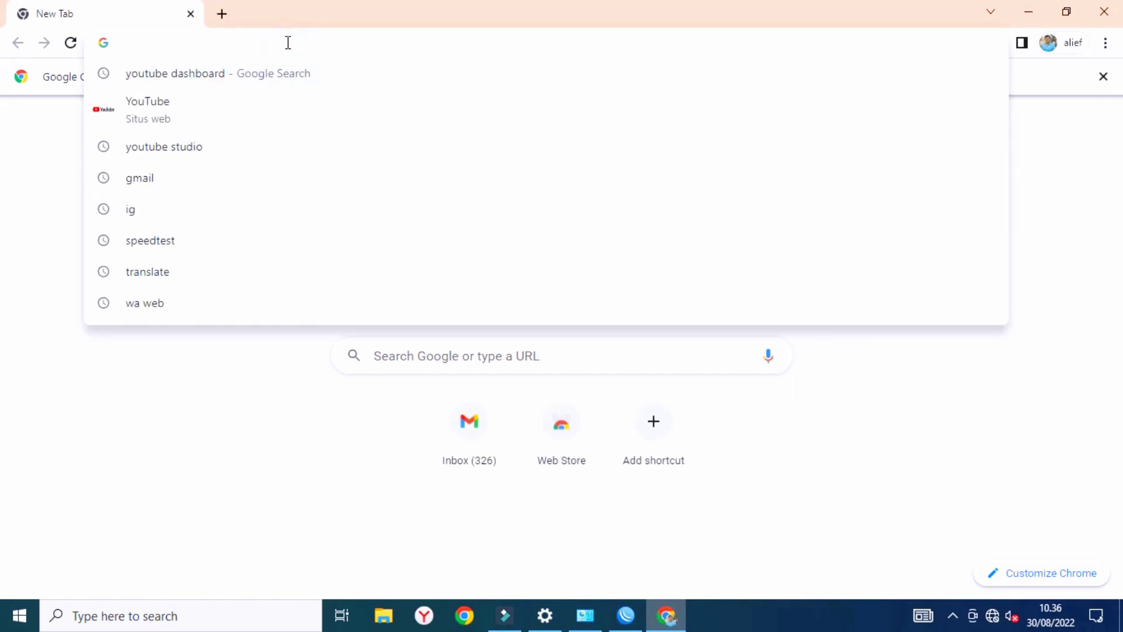
text(tkj.smknp1sukaraja.sch.id)
key(Return)
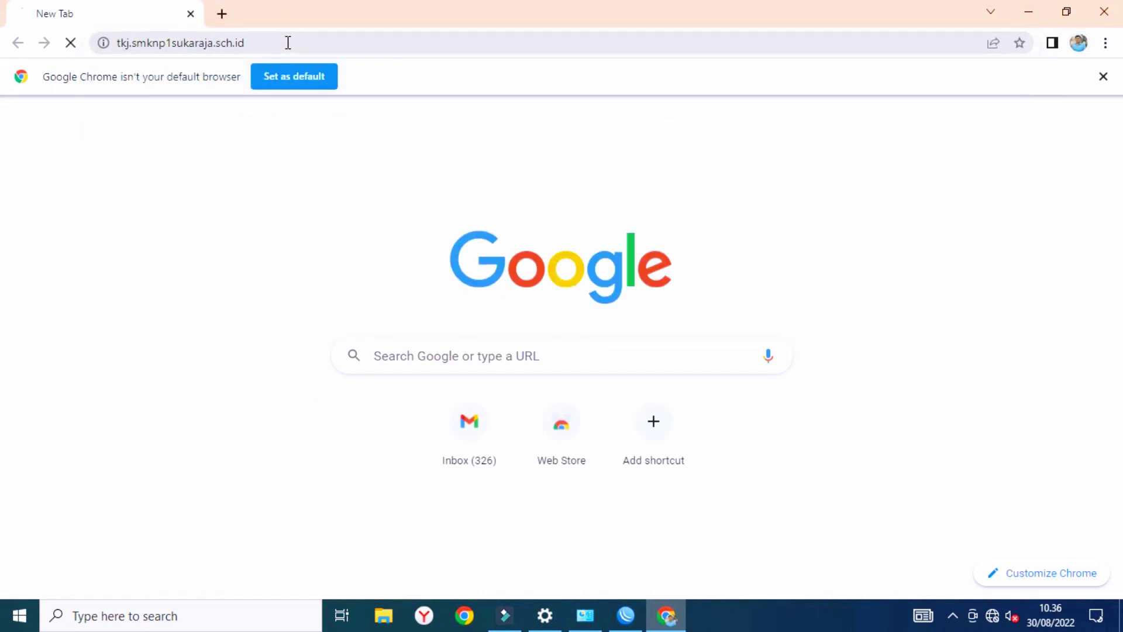
click(563, 335)
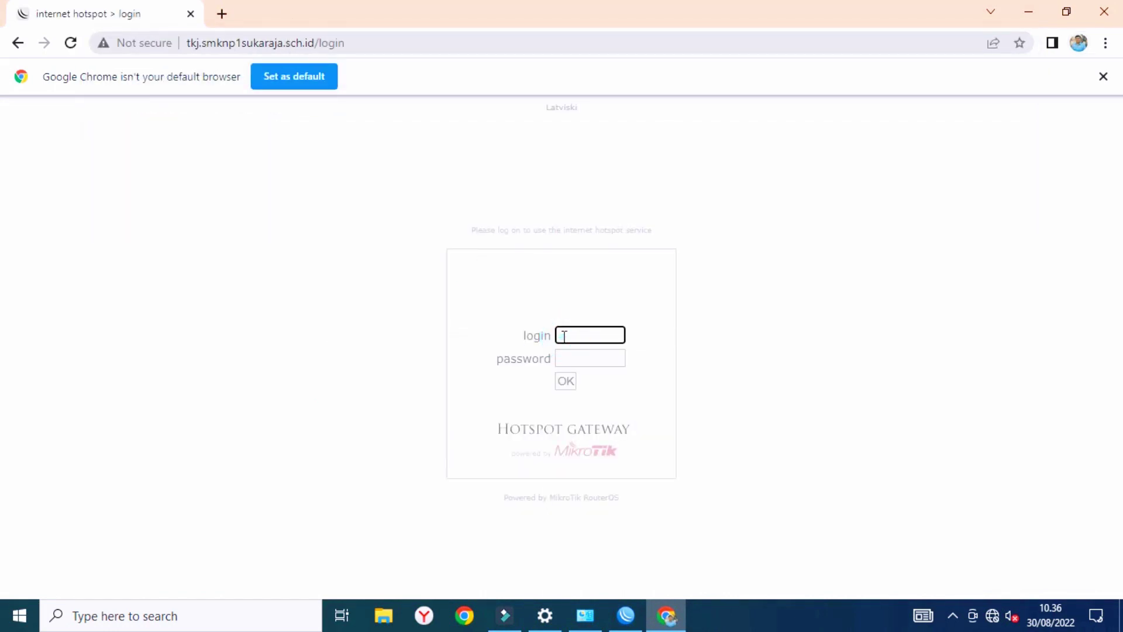
text(AD)
key(ctrl+a)
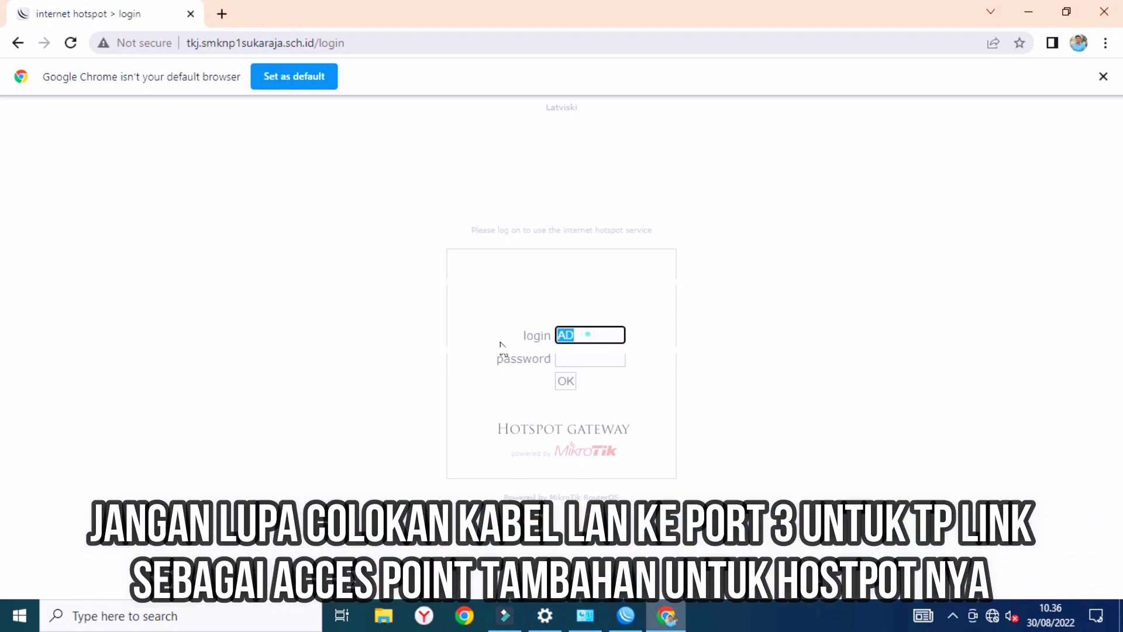
key(BackSpace)
text(admin)
click(570, 359)
text(12)
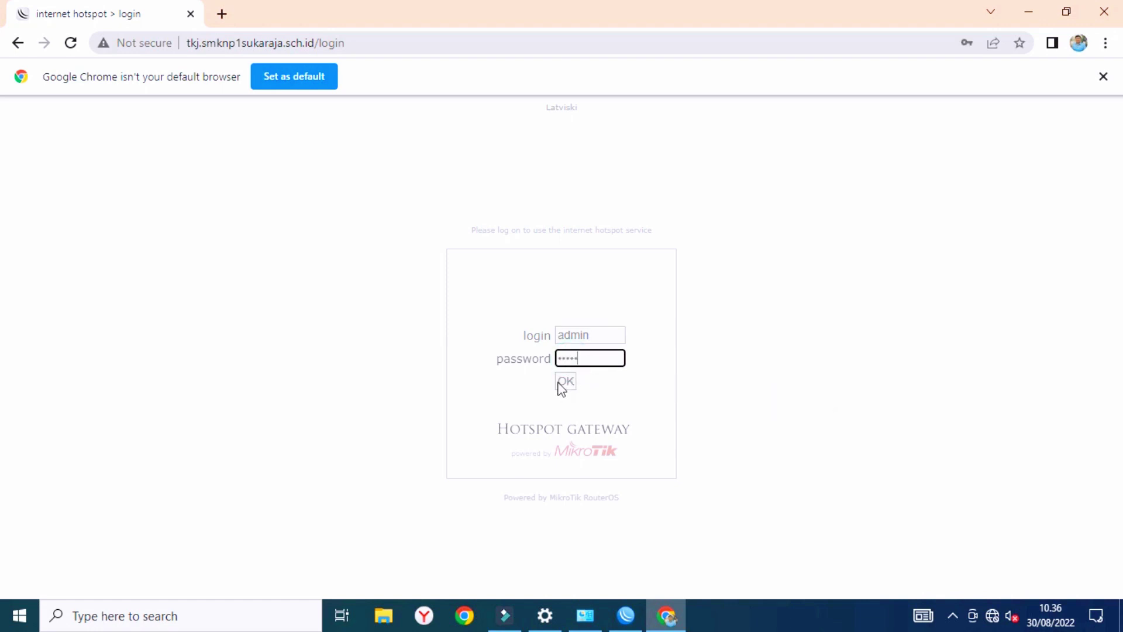
text(345)
click(560, 384)
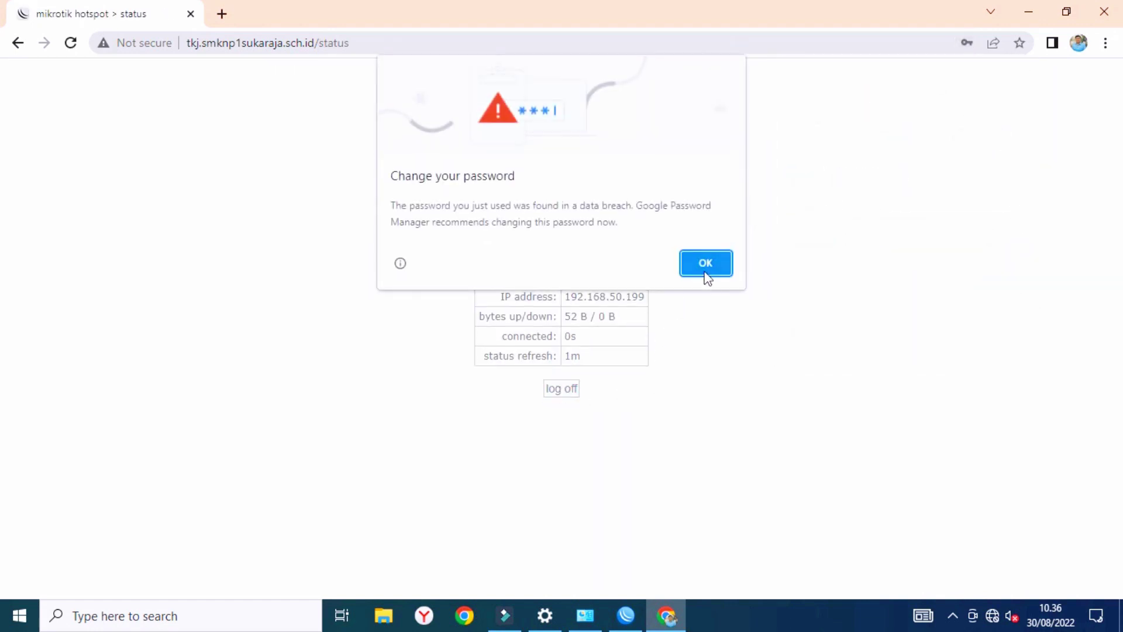
Dismiss Chrome's password breach warning and save the password to the Google account.
click(706, 273)
click(942, 280)
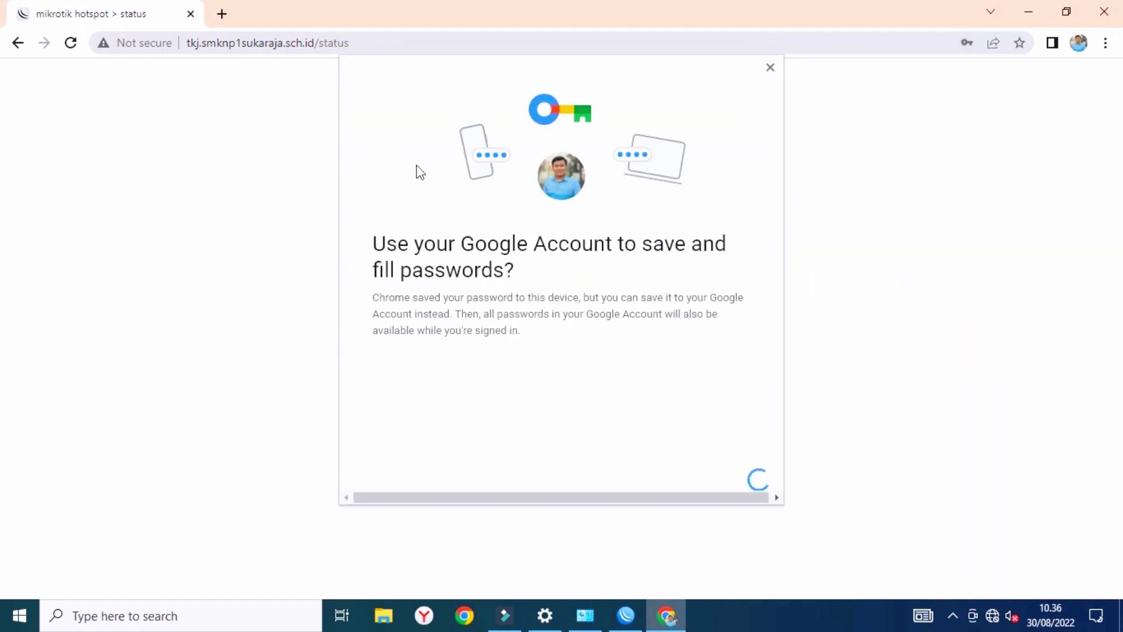
click(612, 479)
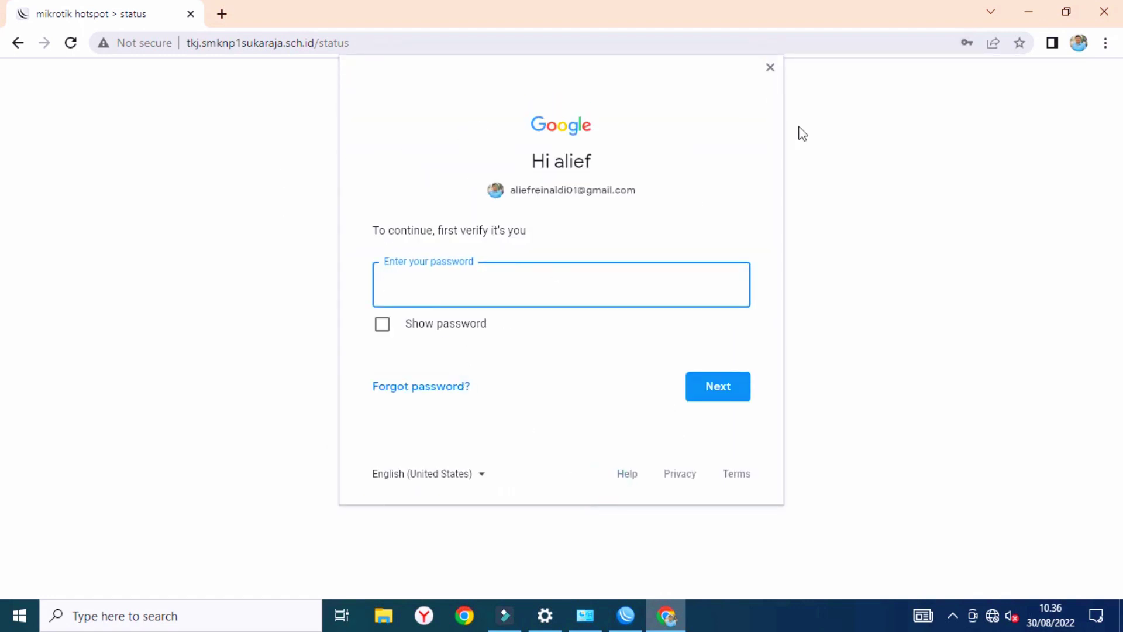
click(770, 68)
In a new tab, search 'sepid tes', accept the 'speedtest' correction and run the internet speed test.
click(222, 14)
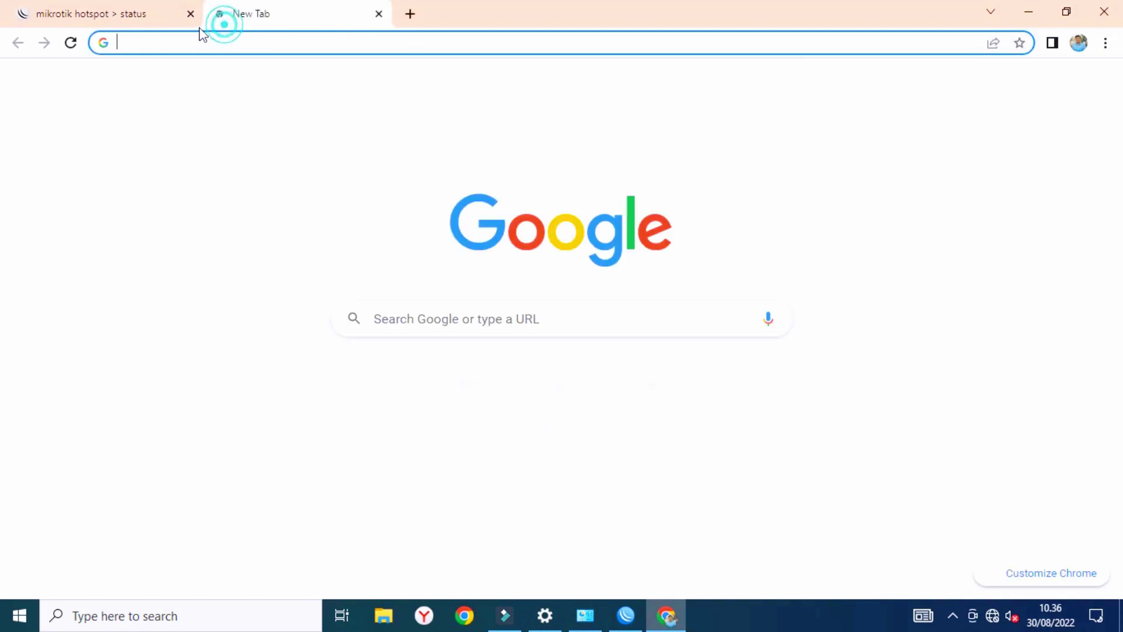
click(190, 42)
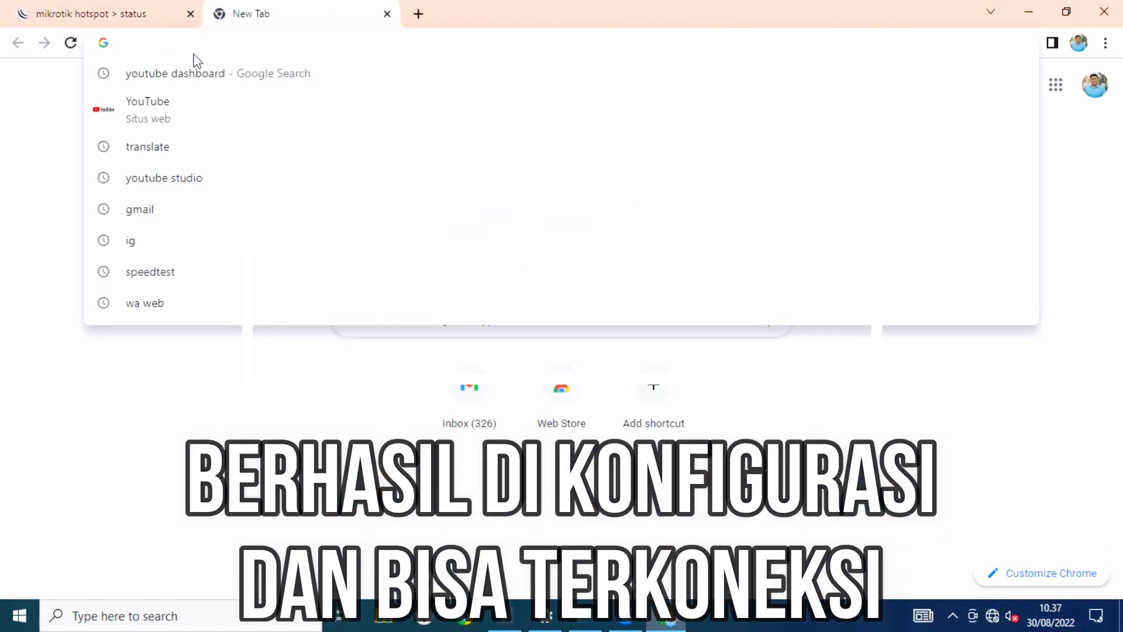
text(sepid)
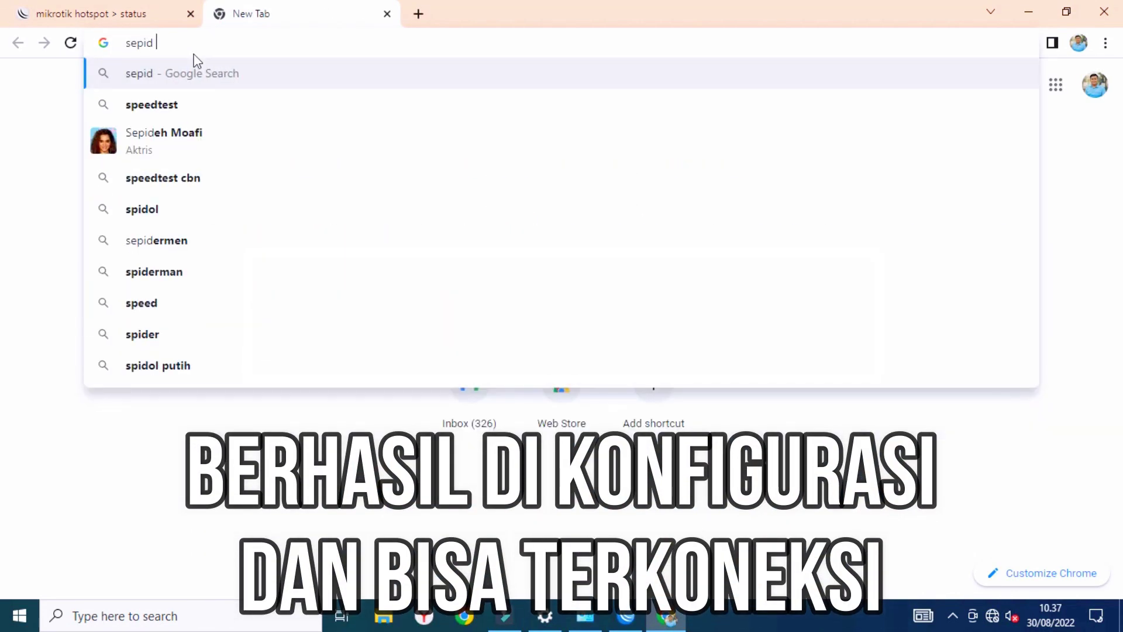
text( tes)
key(Return)
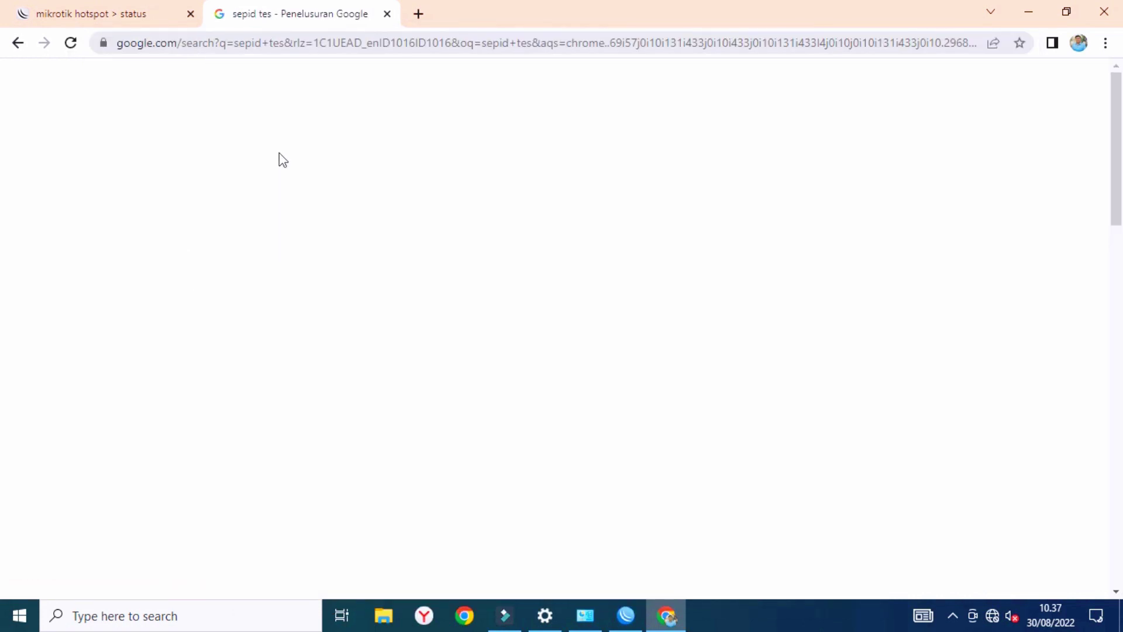
click(358, 221)
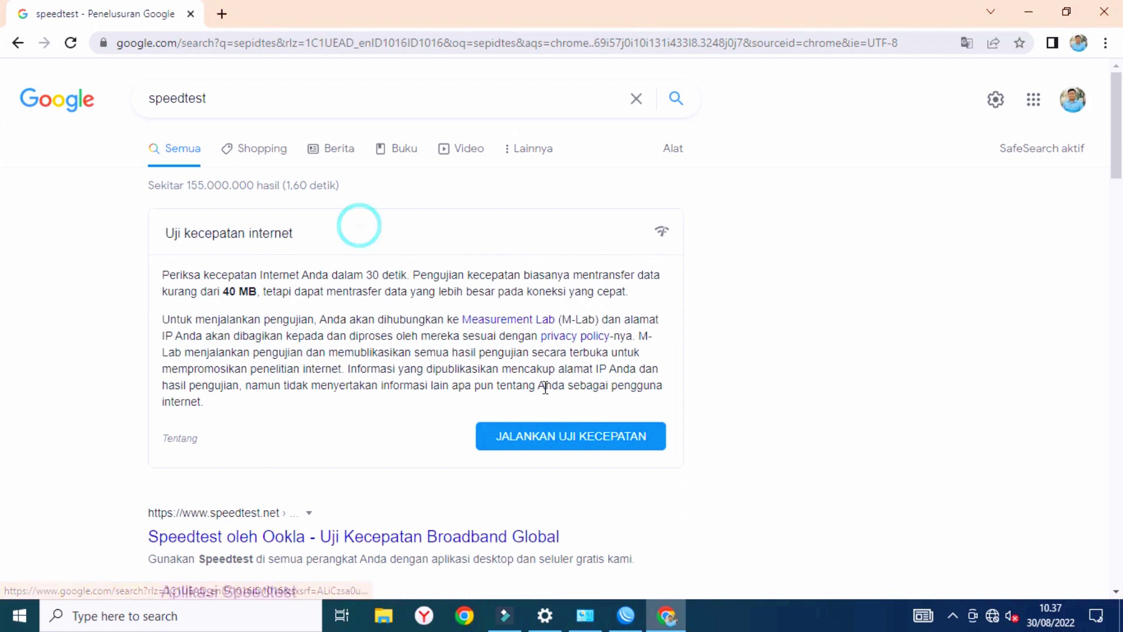
click(566, 435)
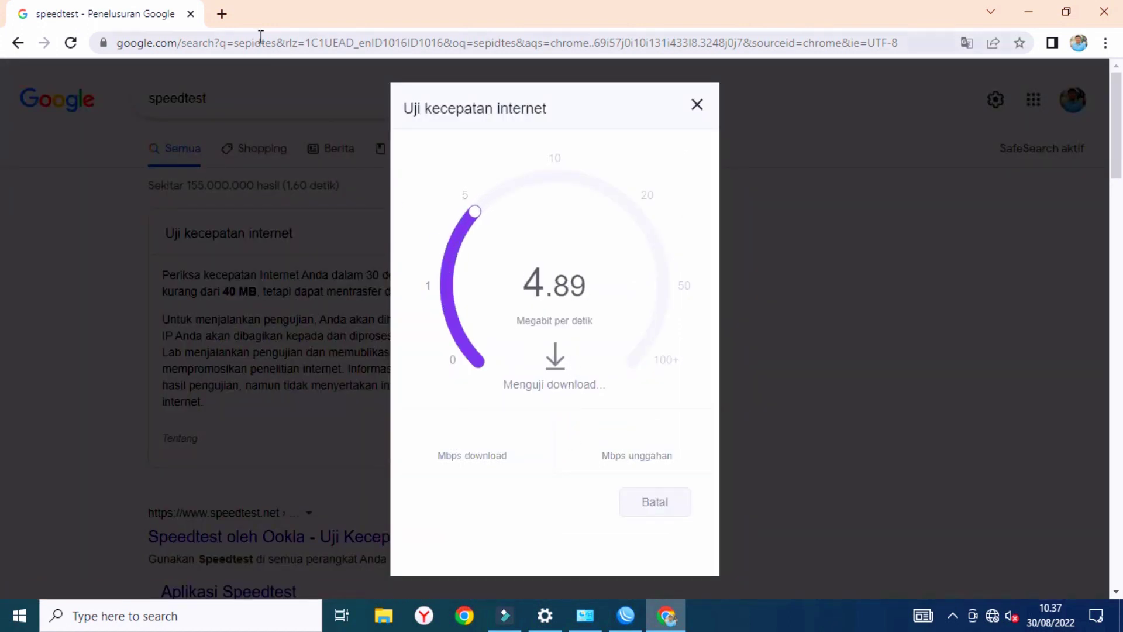
In another new tab, search Google for 'youtube'.
click(222, 15)
click(213, 36)
text(youtube)
click(205, 74)
Open YouTube from the results and search for the creator's channel by name.
click(206, 240)
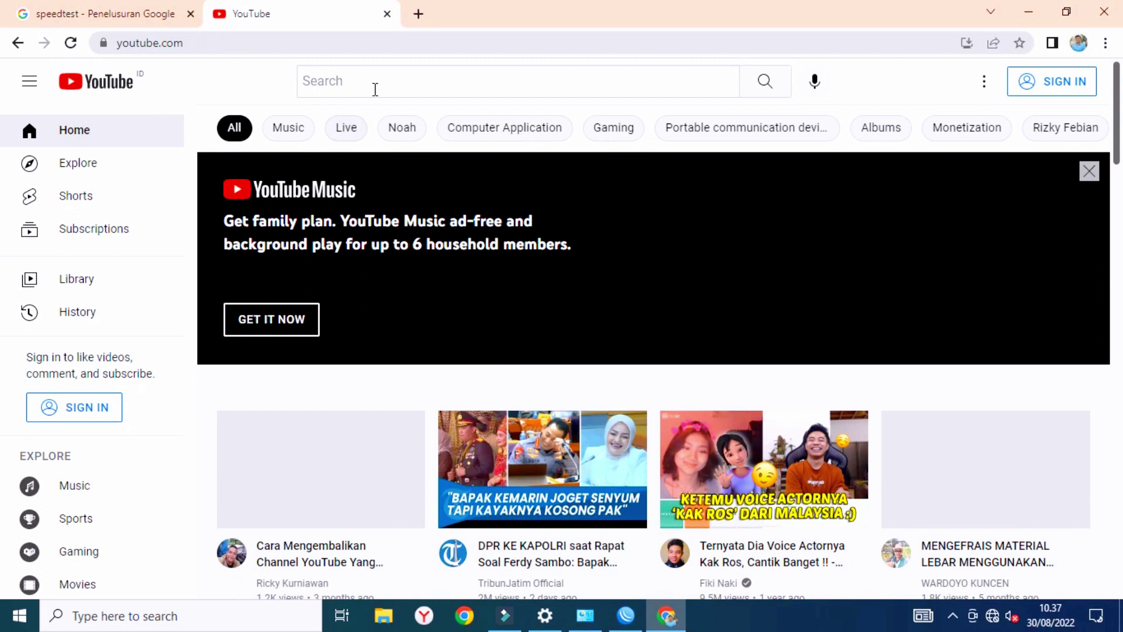
click(381, 82)
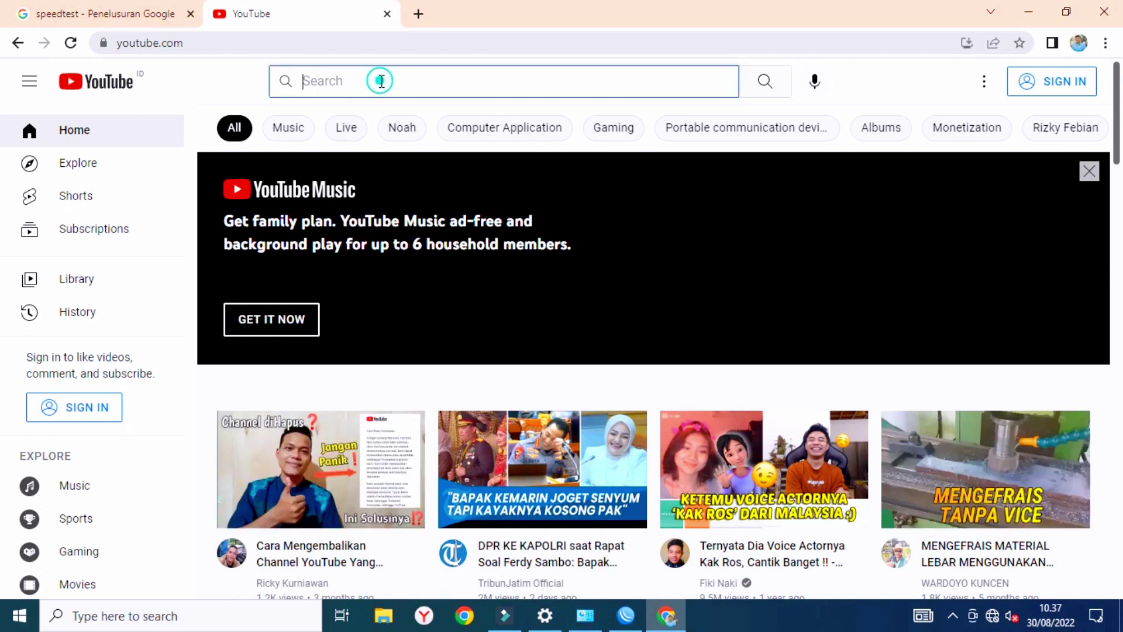
text(ali)
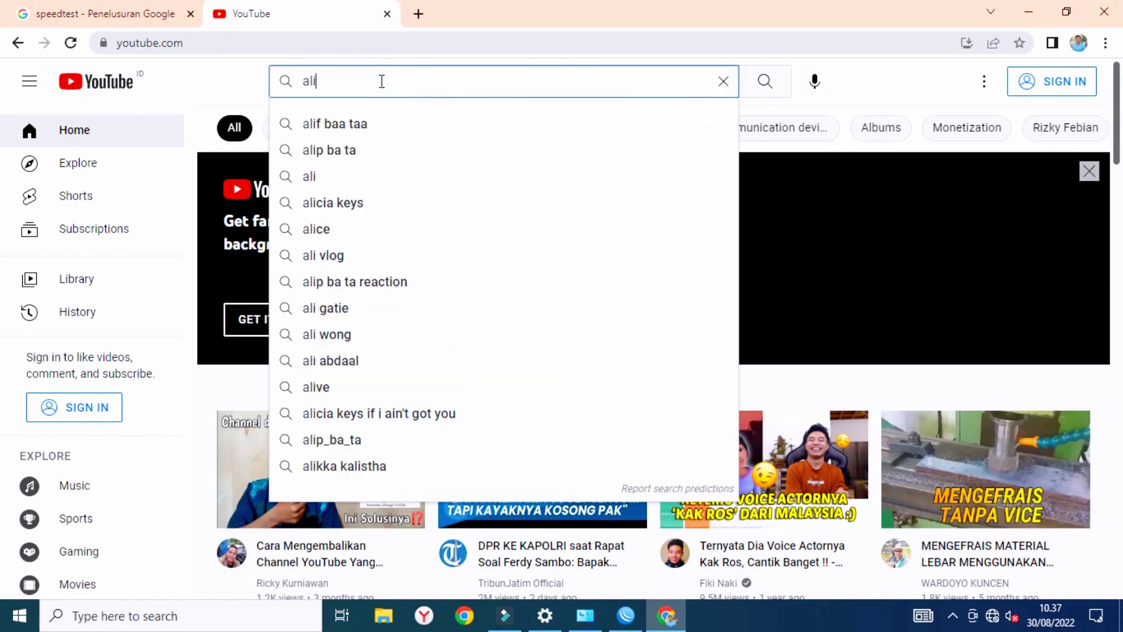
text(ef reinald)
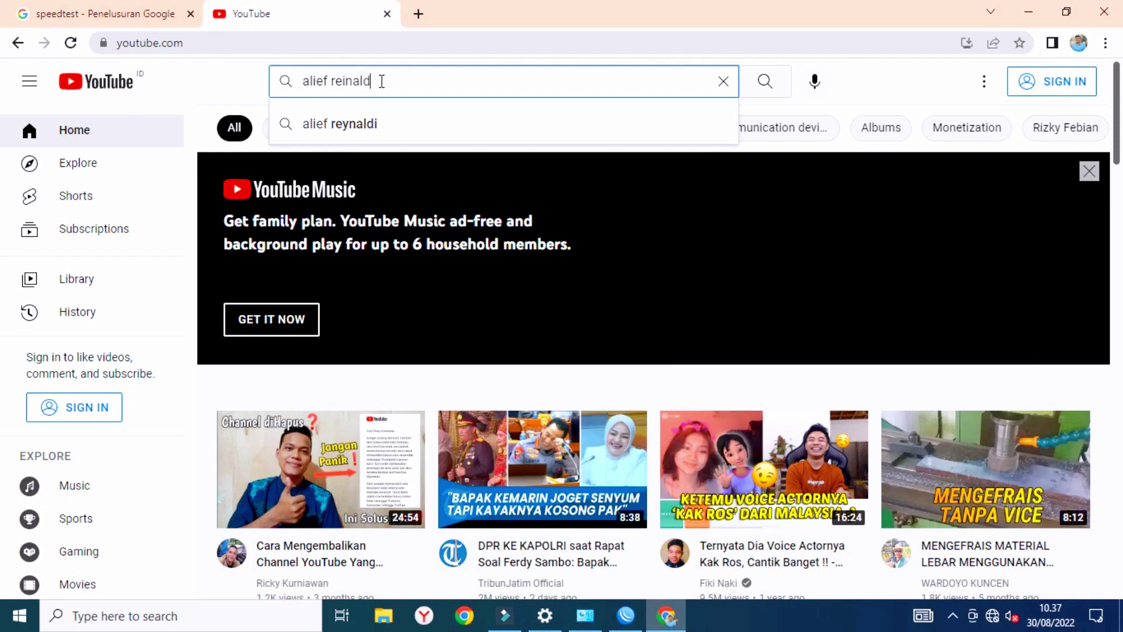
text(i)
key(Return)
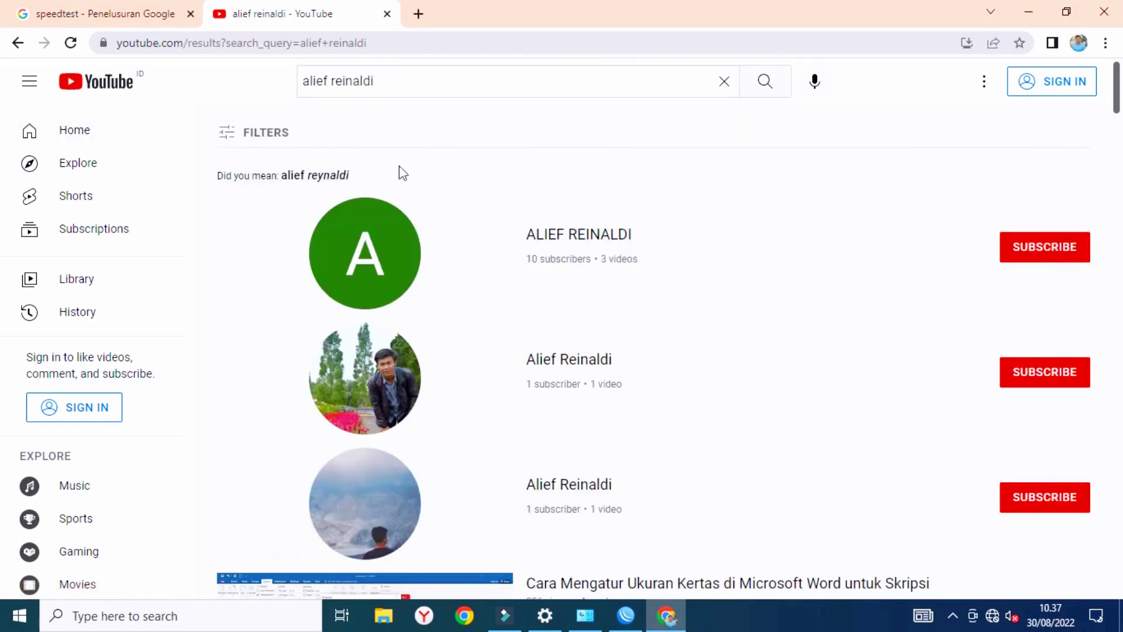
scroll(476, 318, down, 3)
scroll(476, 318, down, 4)
Play the 'Cara Mengatur Ukuran Kertas' video, skip its ad, then close Chrome.
click(413, 247)
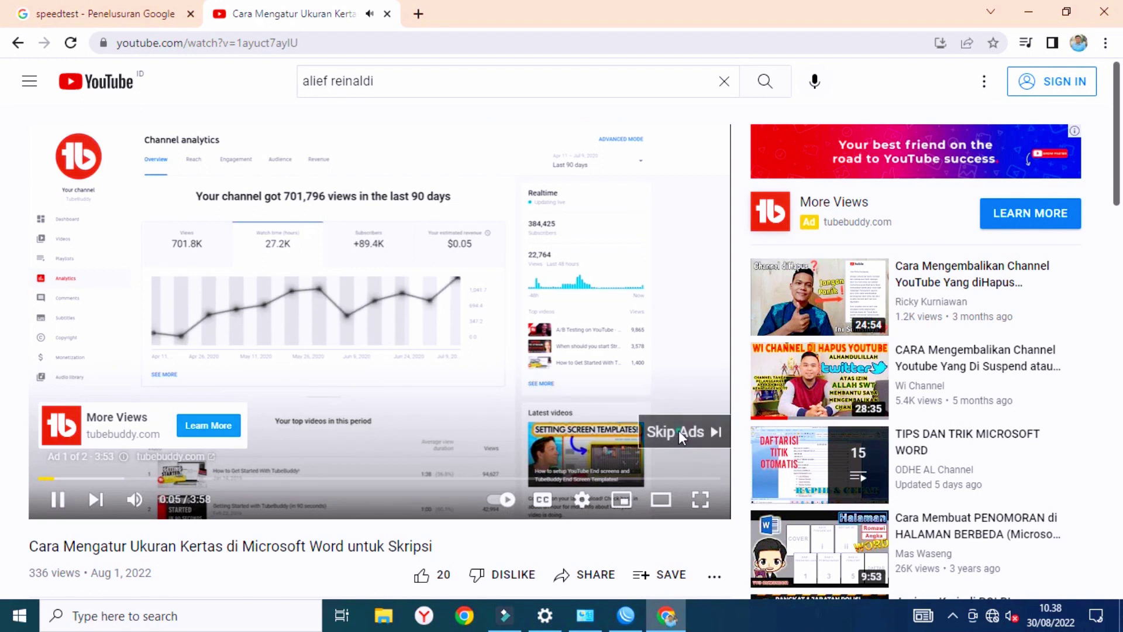
click(679, 430)
scroll(502, 478, down, 1)
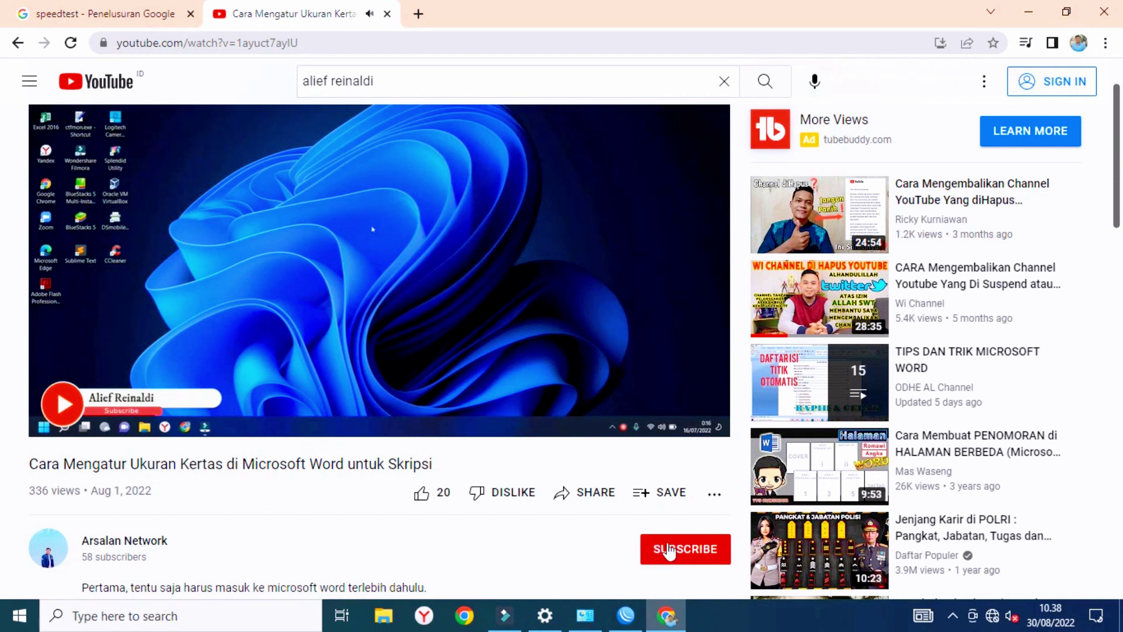
scroll(637, 491, up, 1)
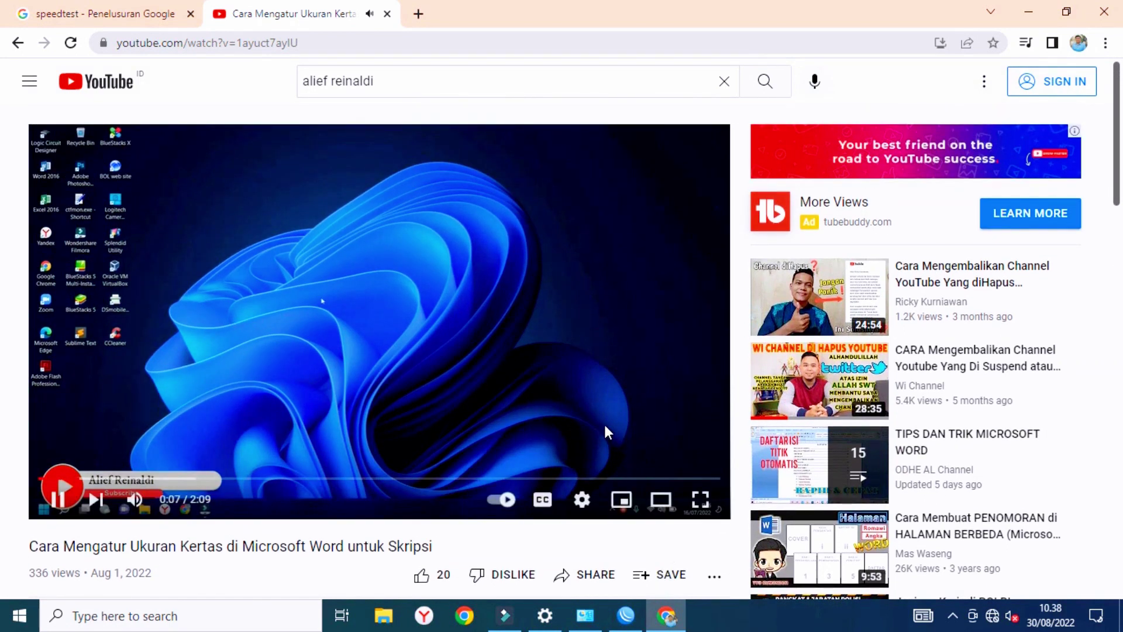
scroll(605, 431, down, 1)
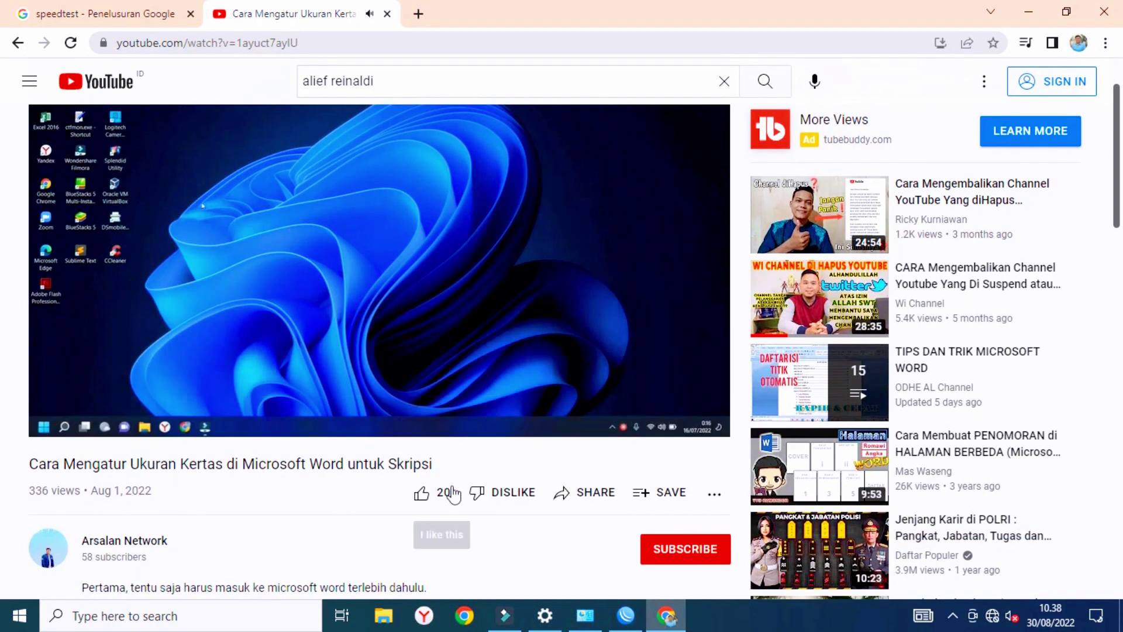
scroll(576, 436, up, 1)
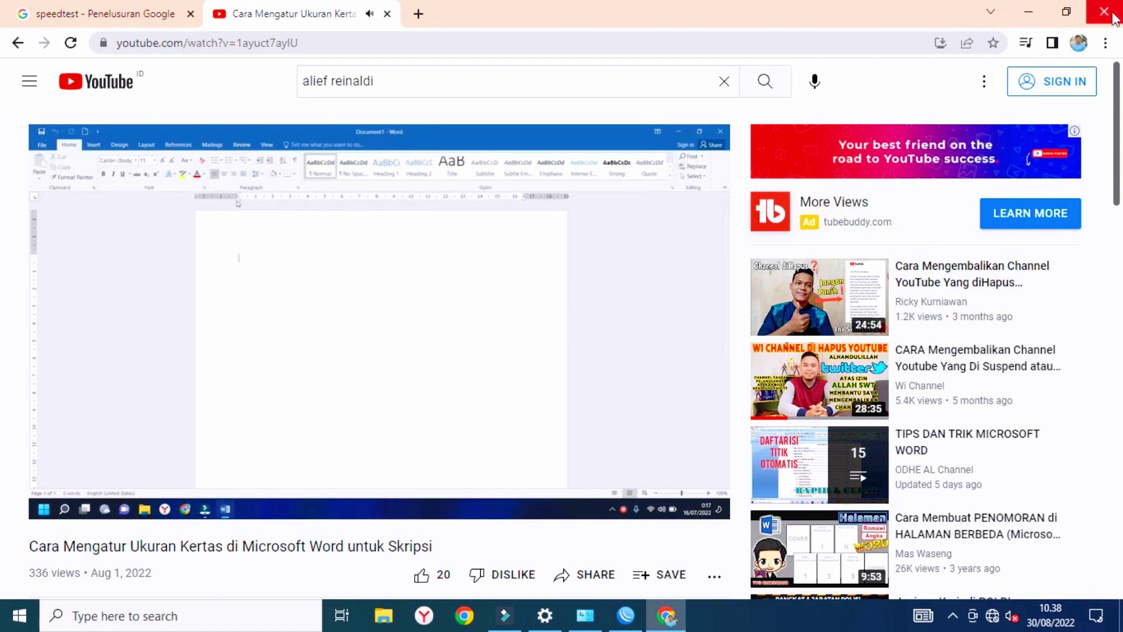
click(1106, 12)
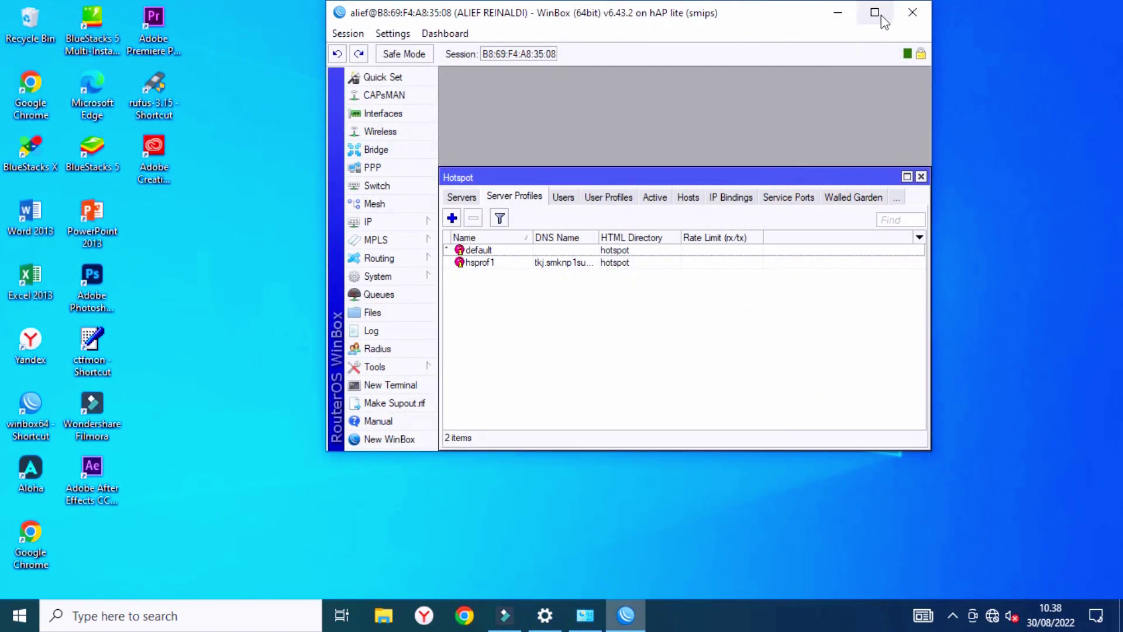
Maximize the WinBox window and close the Hotspot settings window.
click(876, 13)
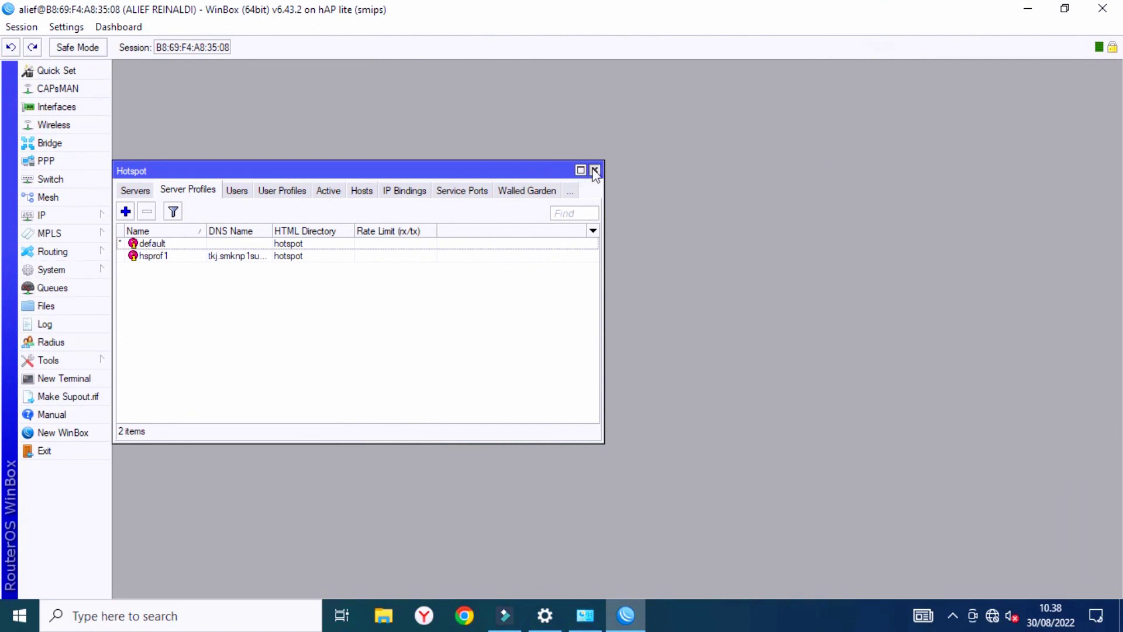
click(594, 169)
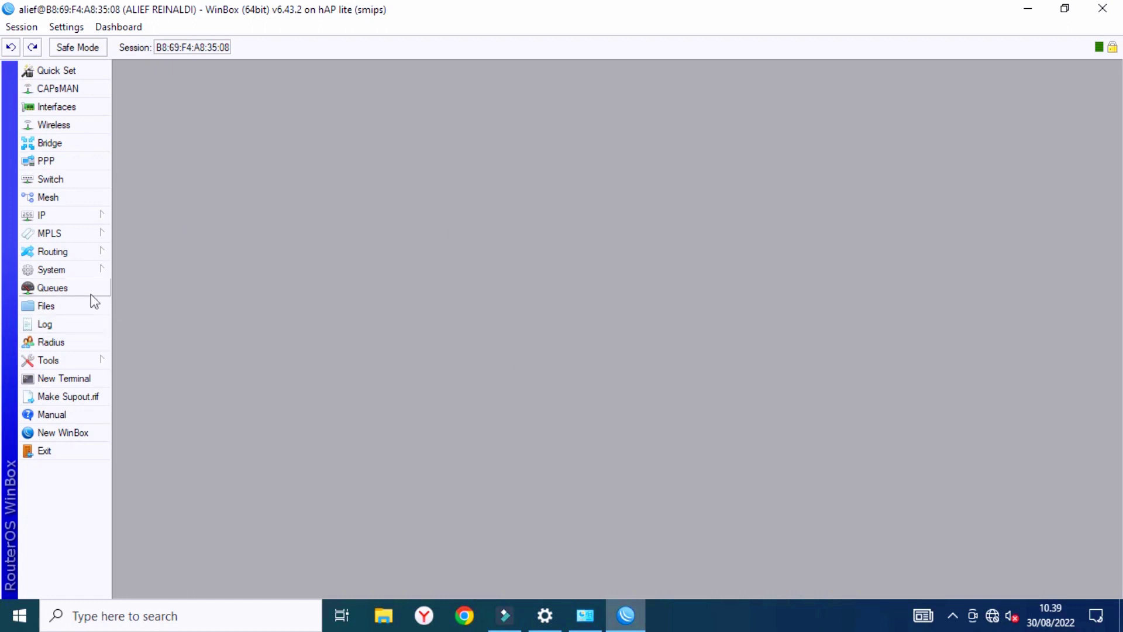
click(81, 384)
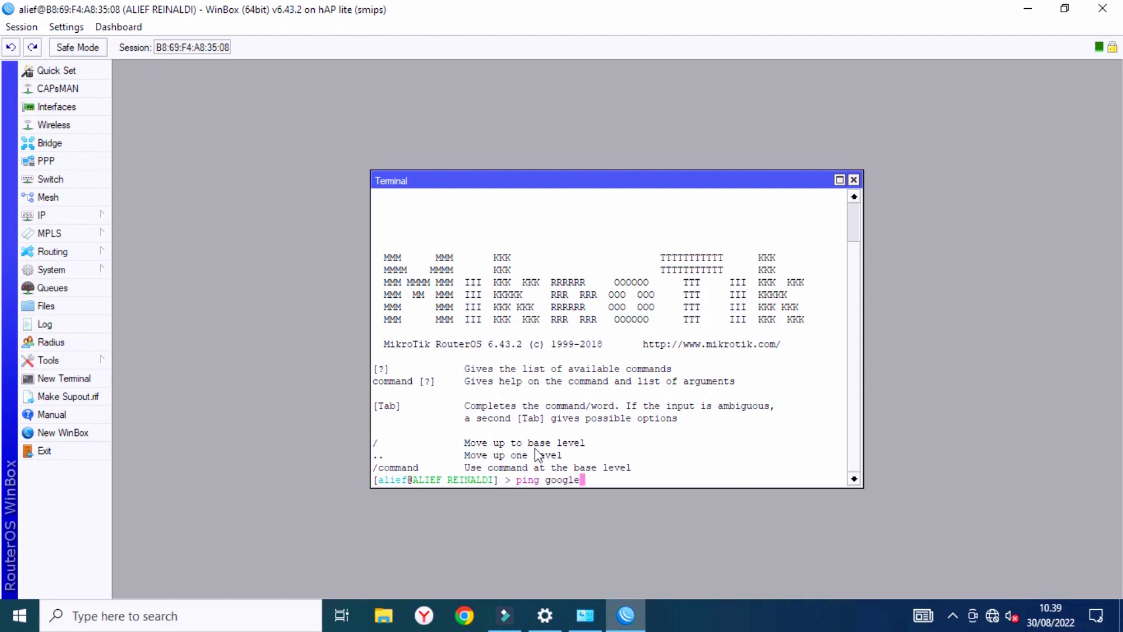
text(ping google.com)
key(Return)
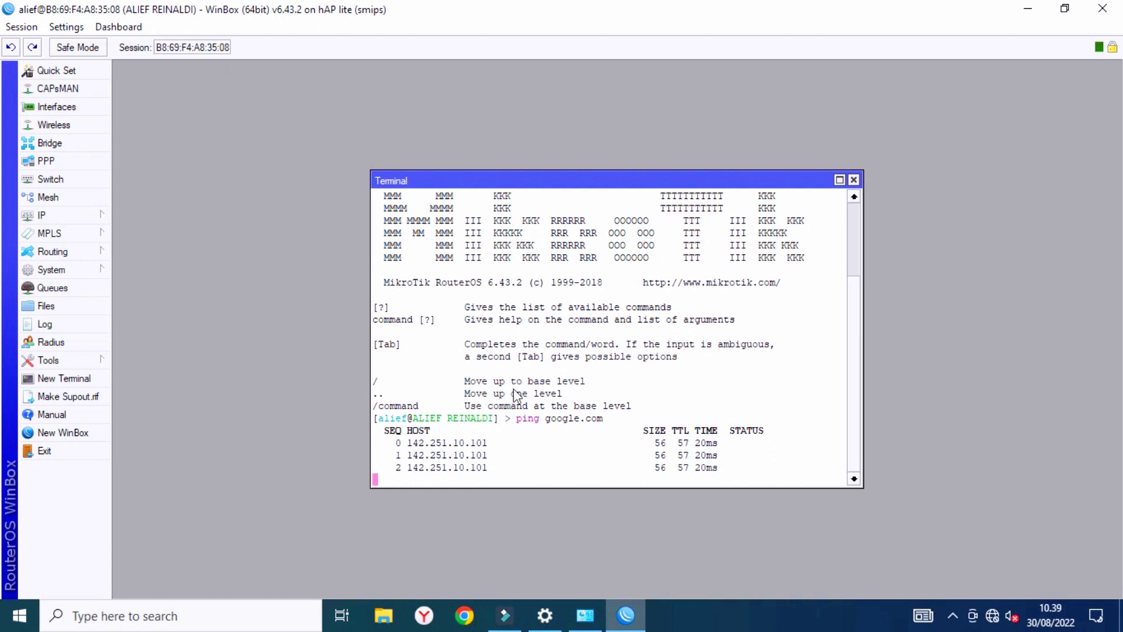
right_click(731, 277)
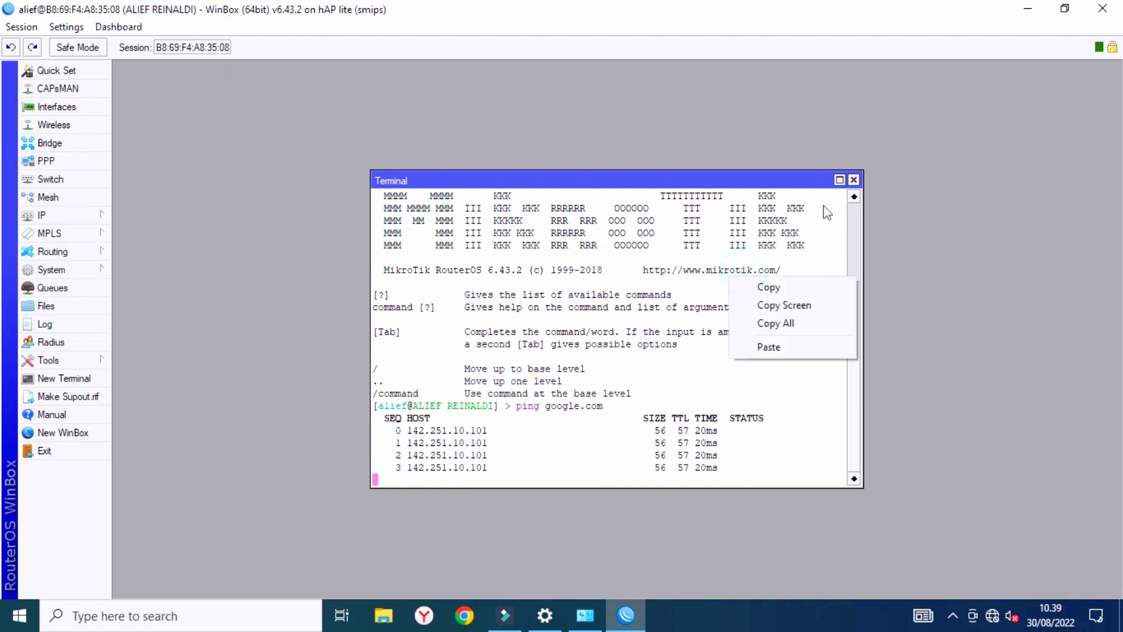
click(855, 181)
click(992, 615)
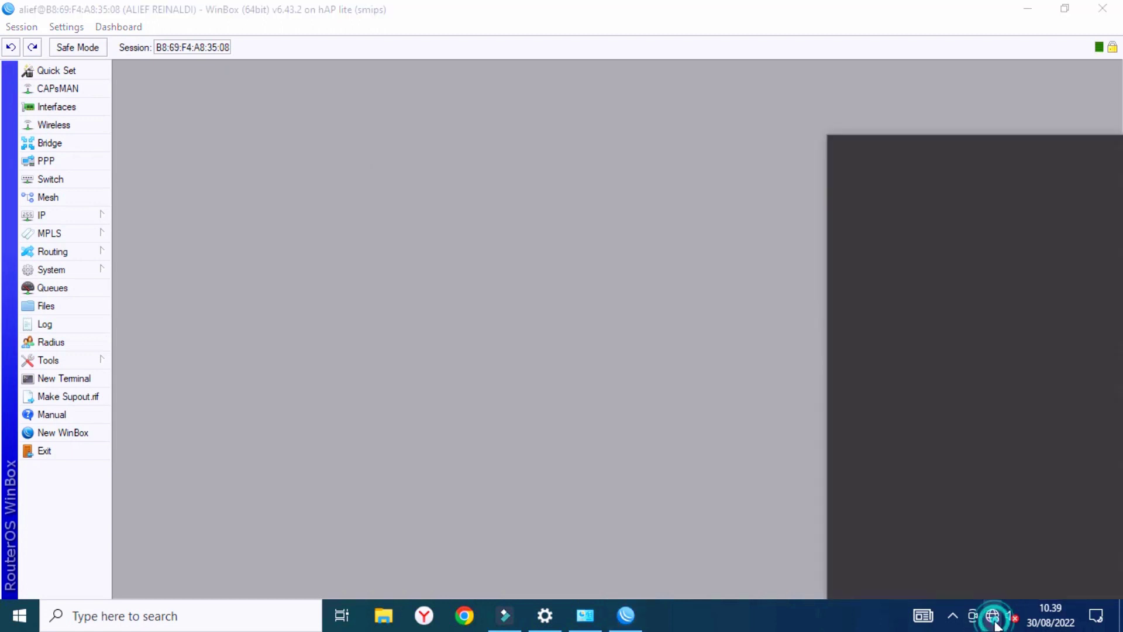
click(892, 191)
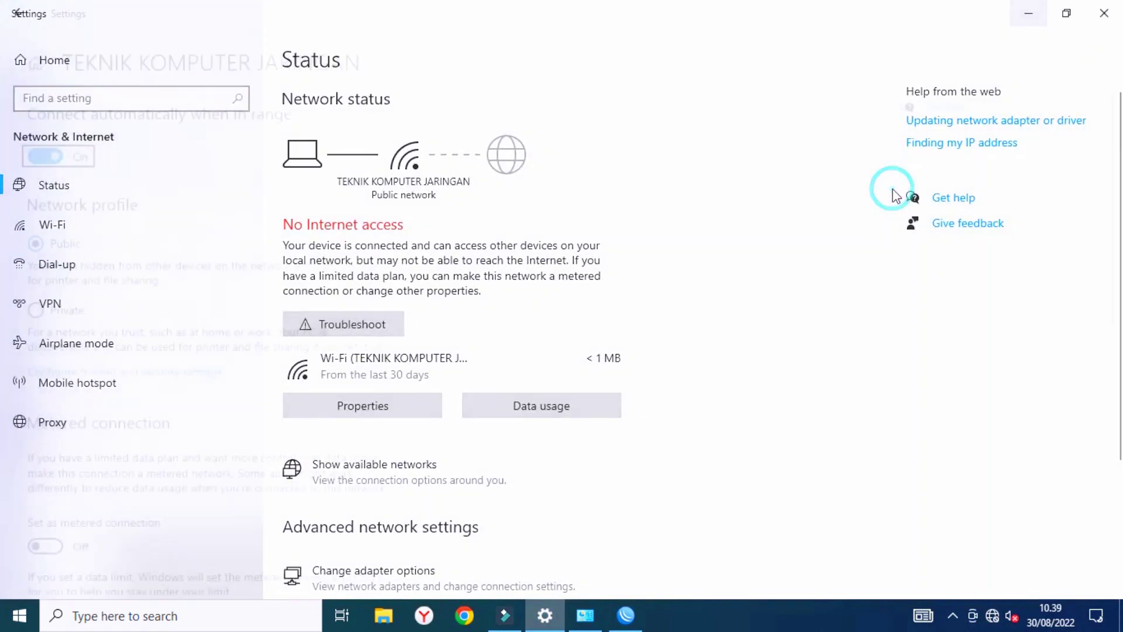
click(23, 17)
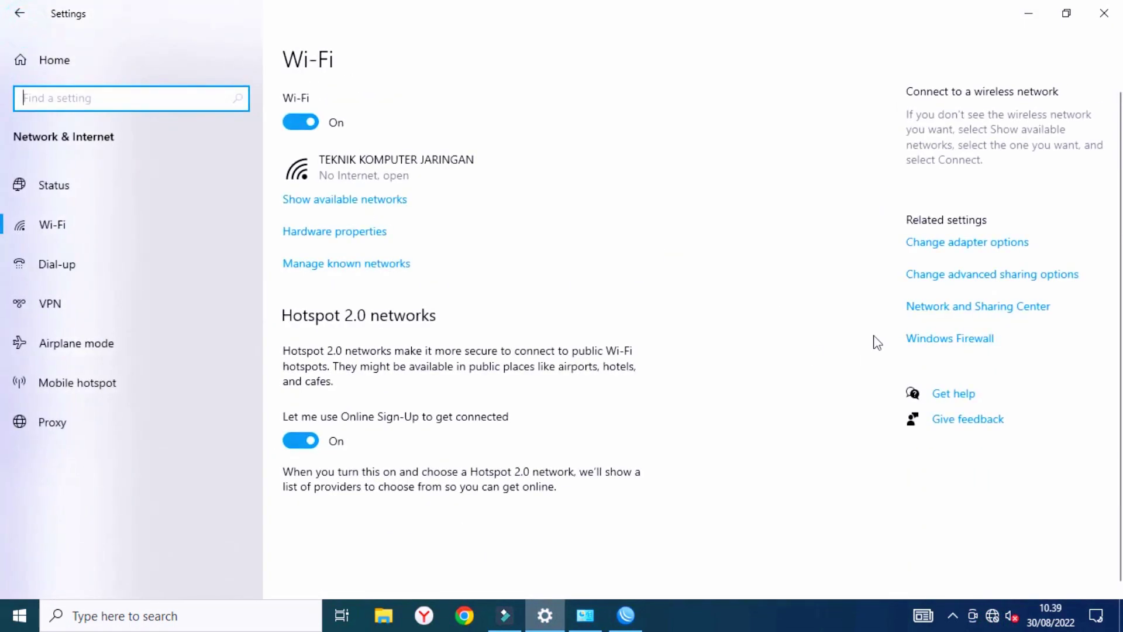
click(1102, 14)
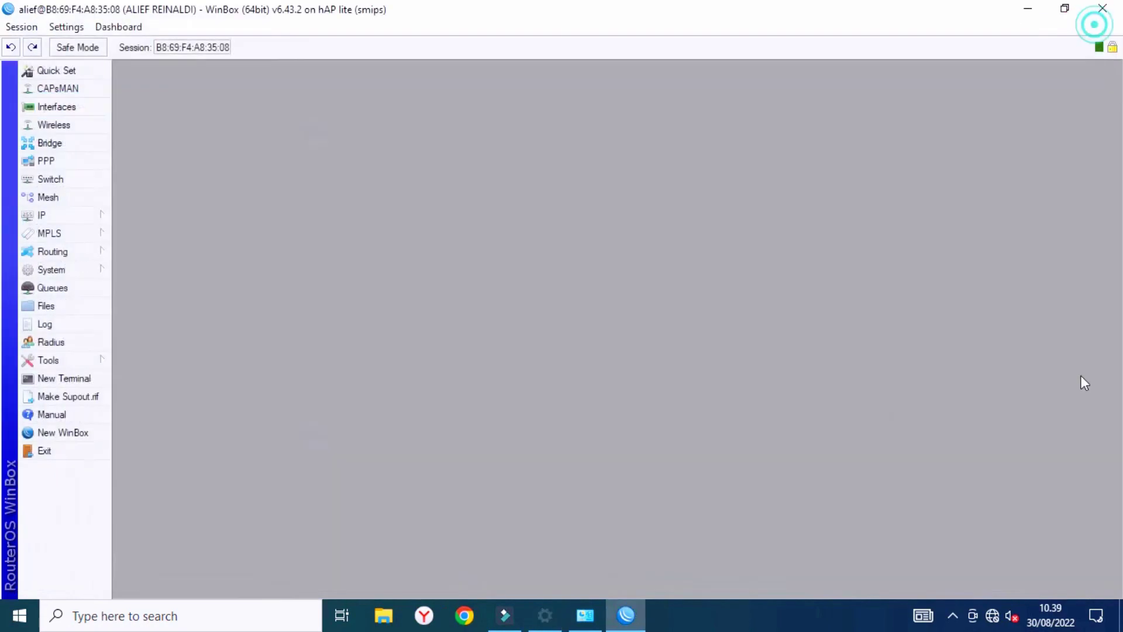
right_click(1002, 613)
click(991, 595)
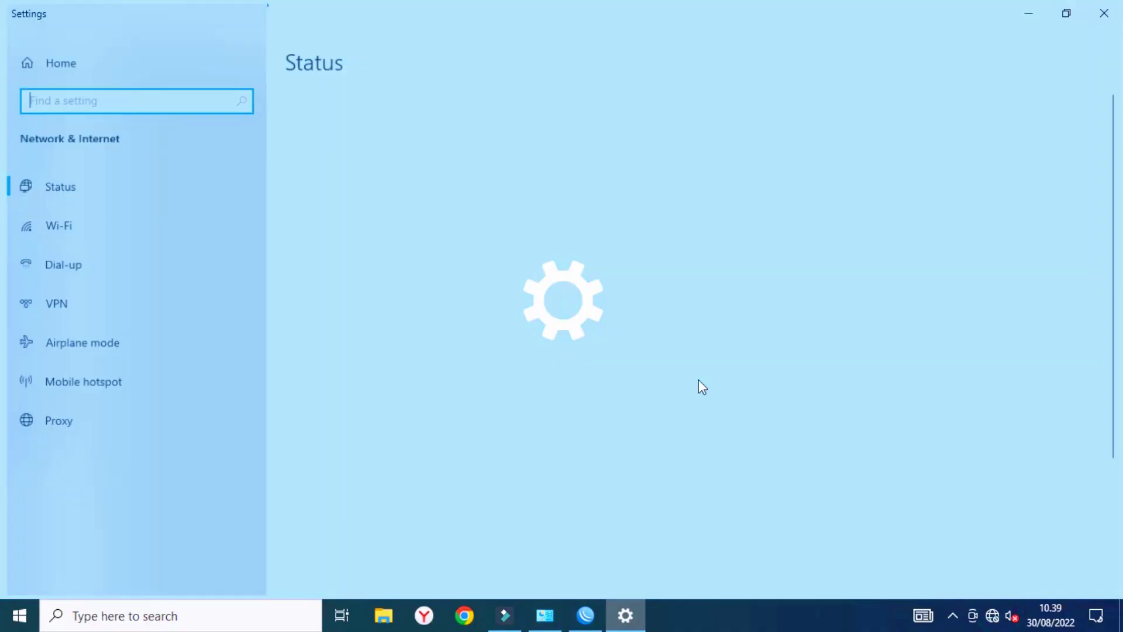
scroll(383, 462, down, 3)
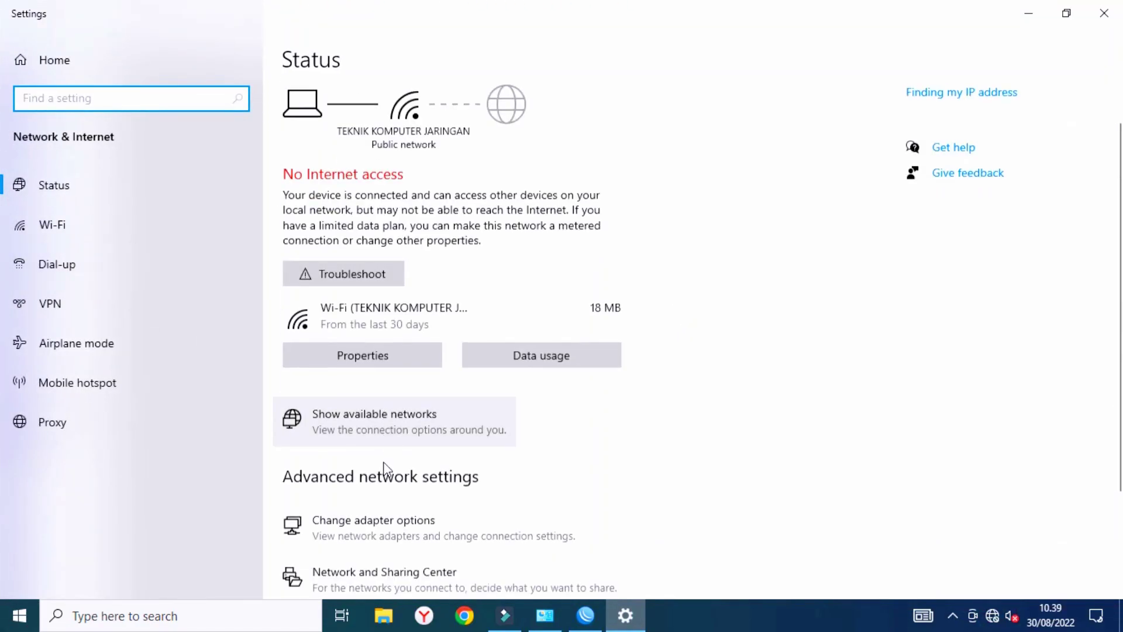
click(383, 486)
right_click(374, 167)
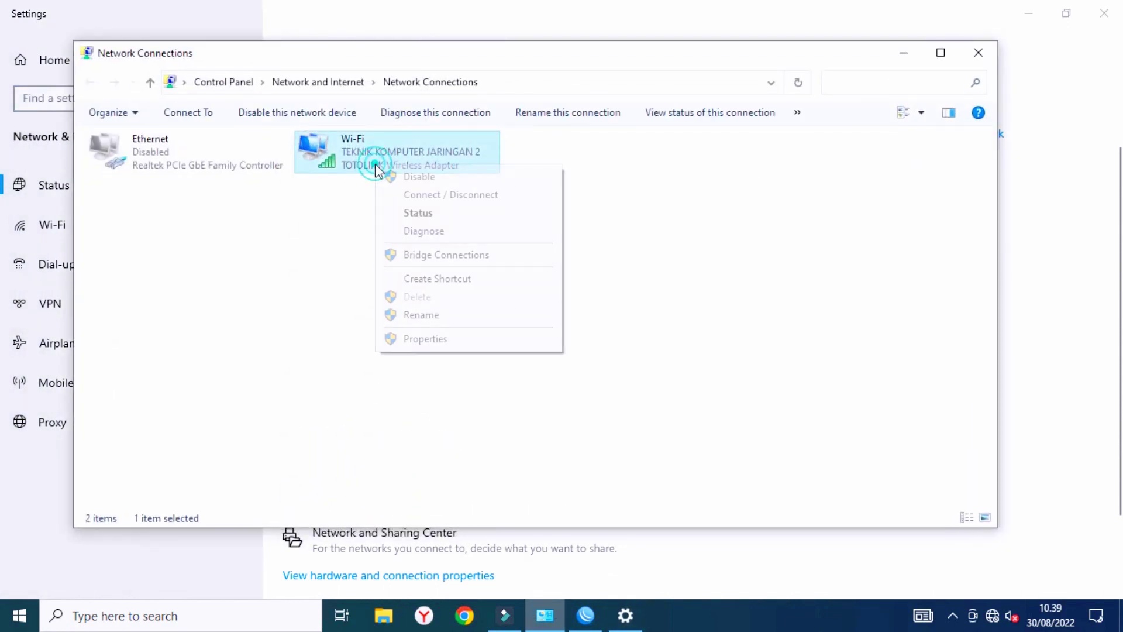
click(425, 339)
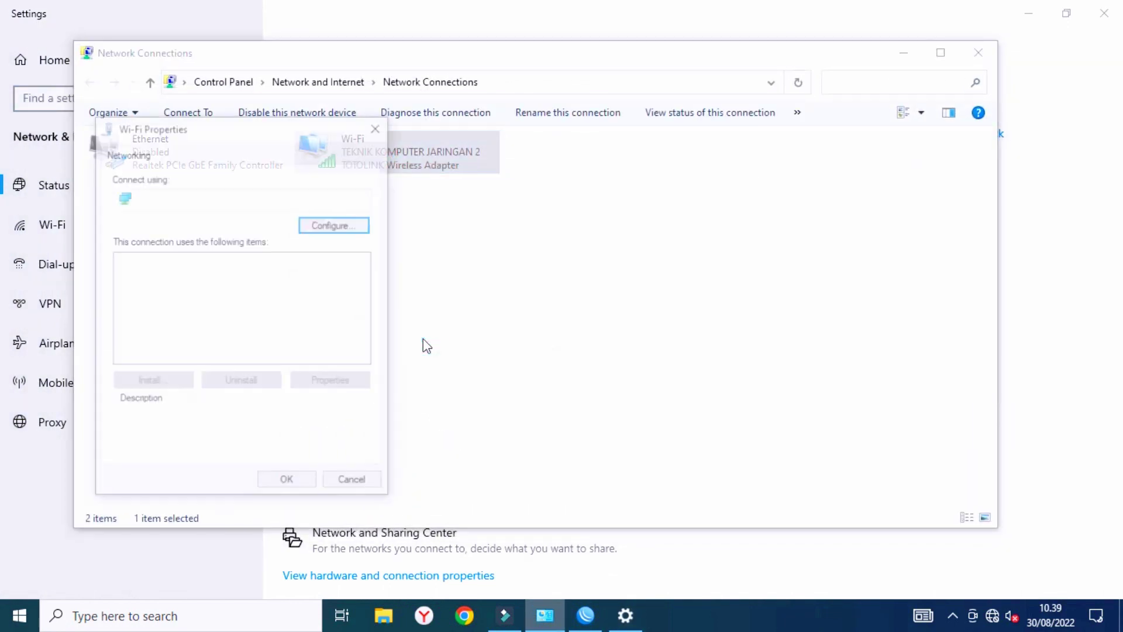
click(377, 135)
right_click(421, 156)
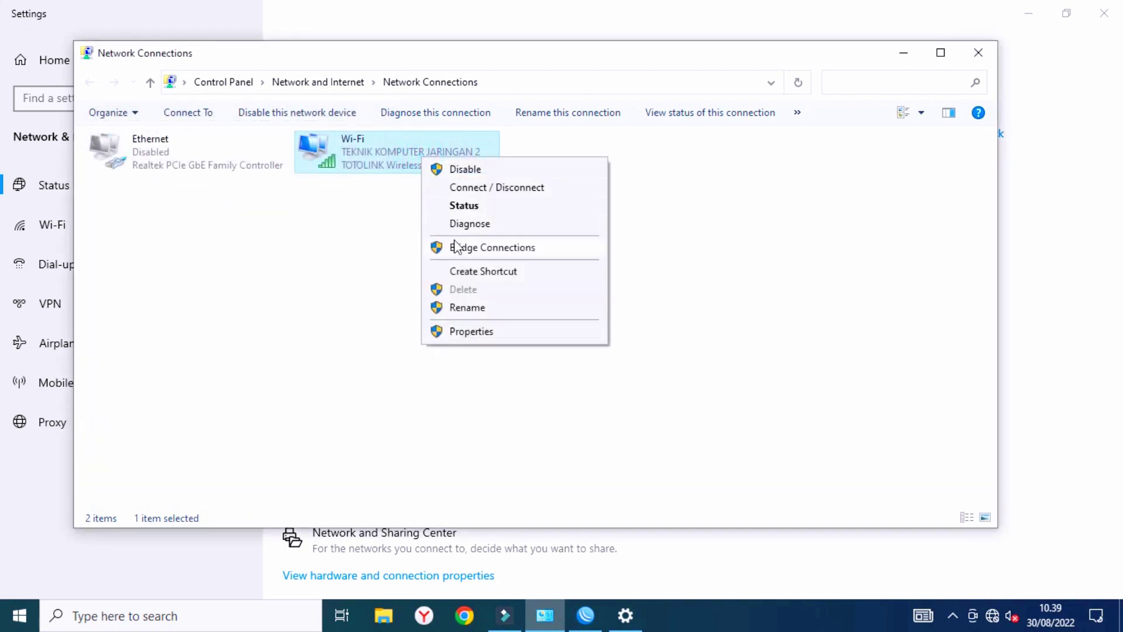
click(476, 205)
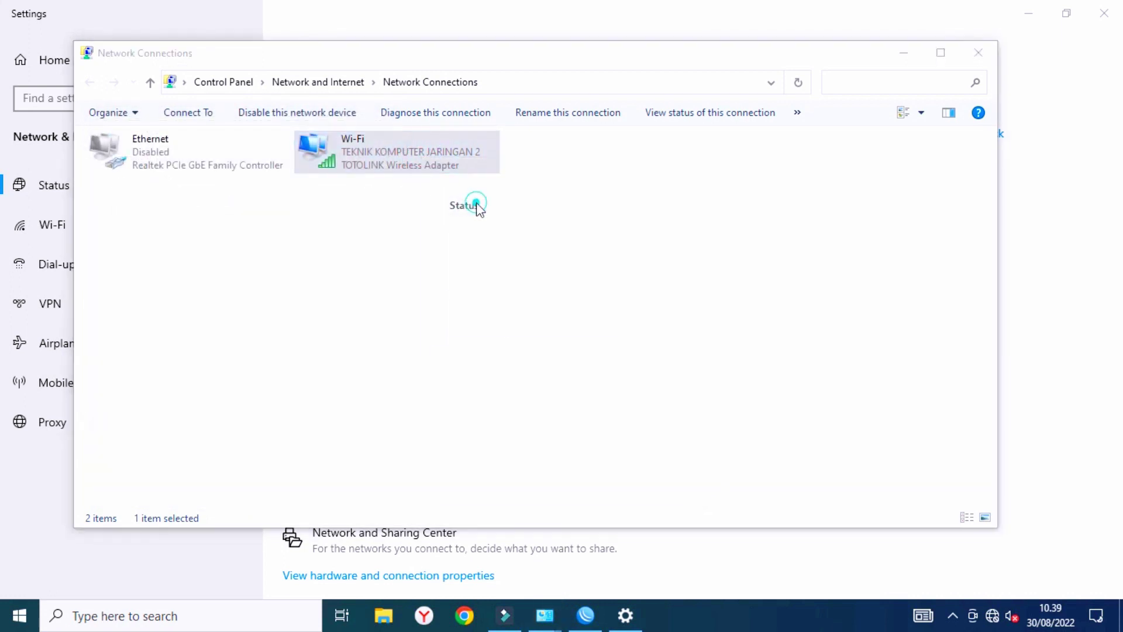
click(495, 328)
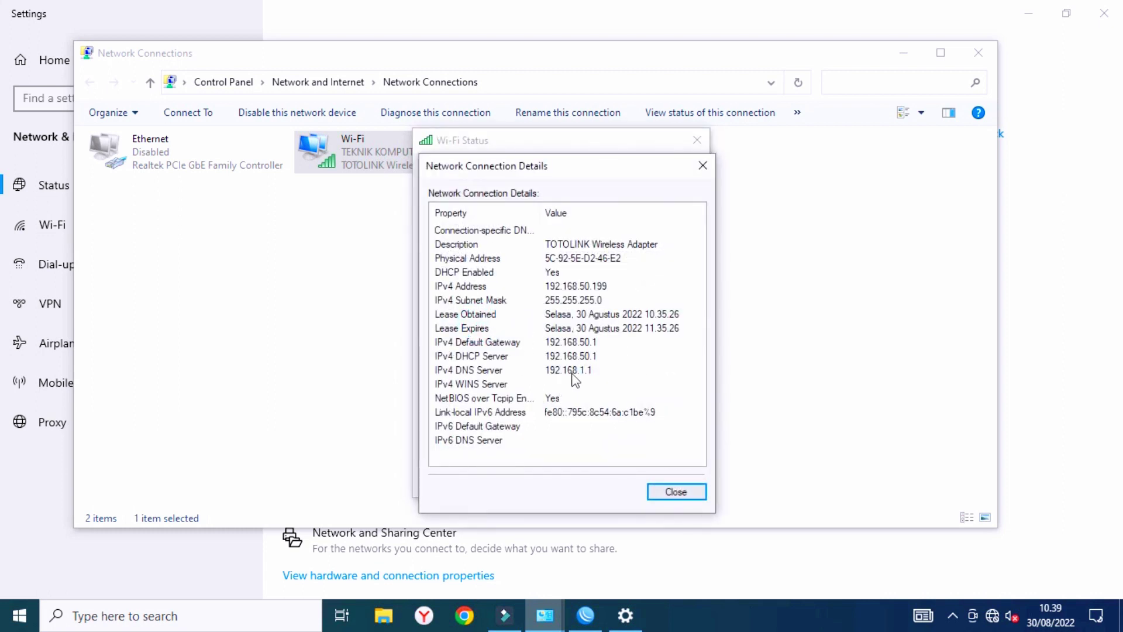
click(568, 356)
click(565, 343)
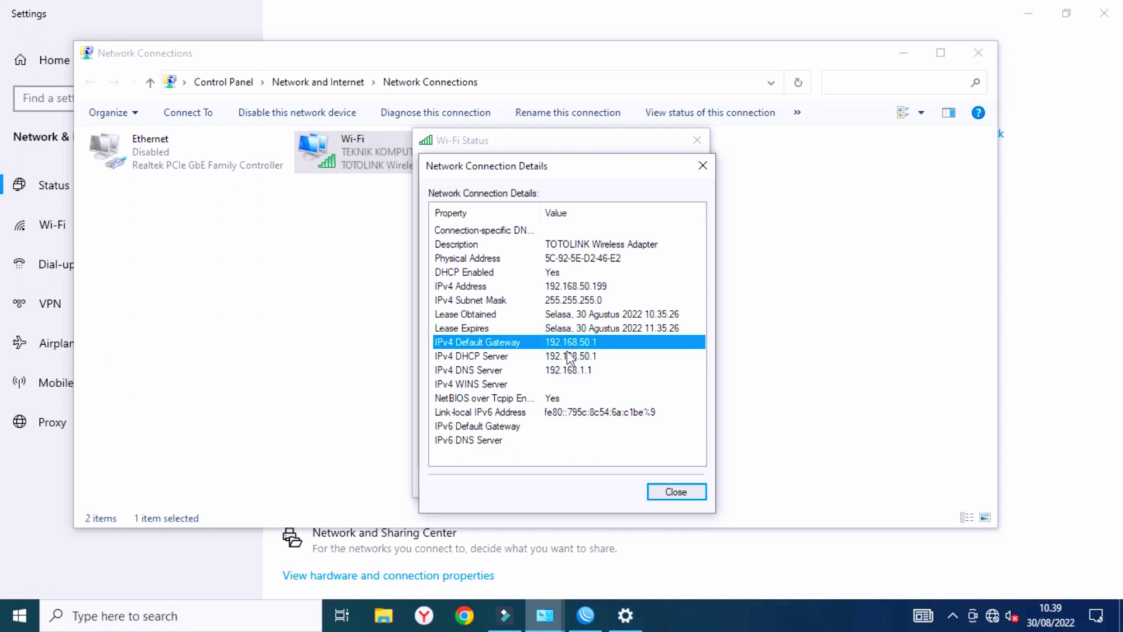
click(567, 355)
click(576, 344)
click(557, 301)
click(564, 285)
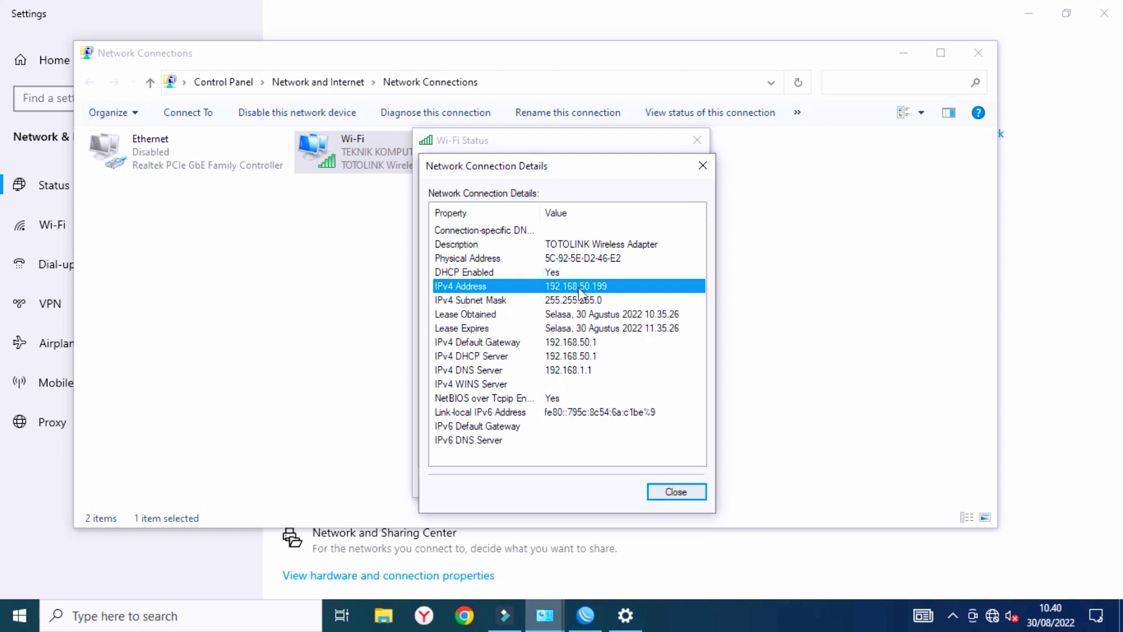
click(702, 165)
click(698, 140)
click(978, 52)
click(1104, 12)
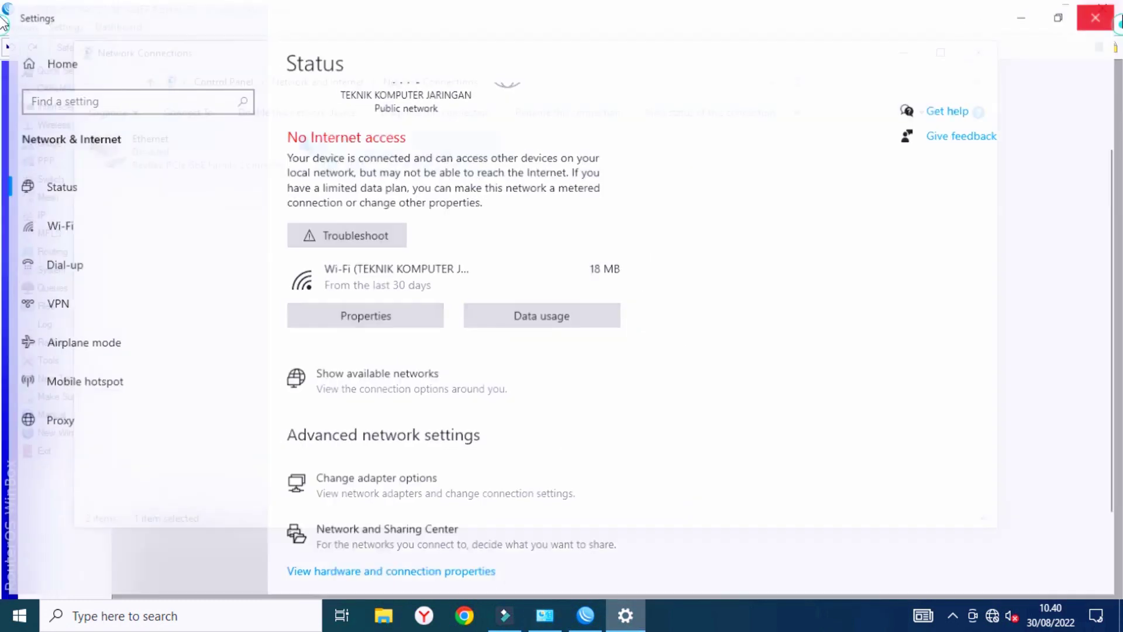
click(963, 52)
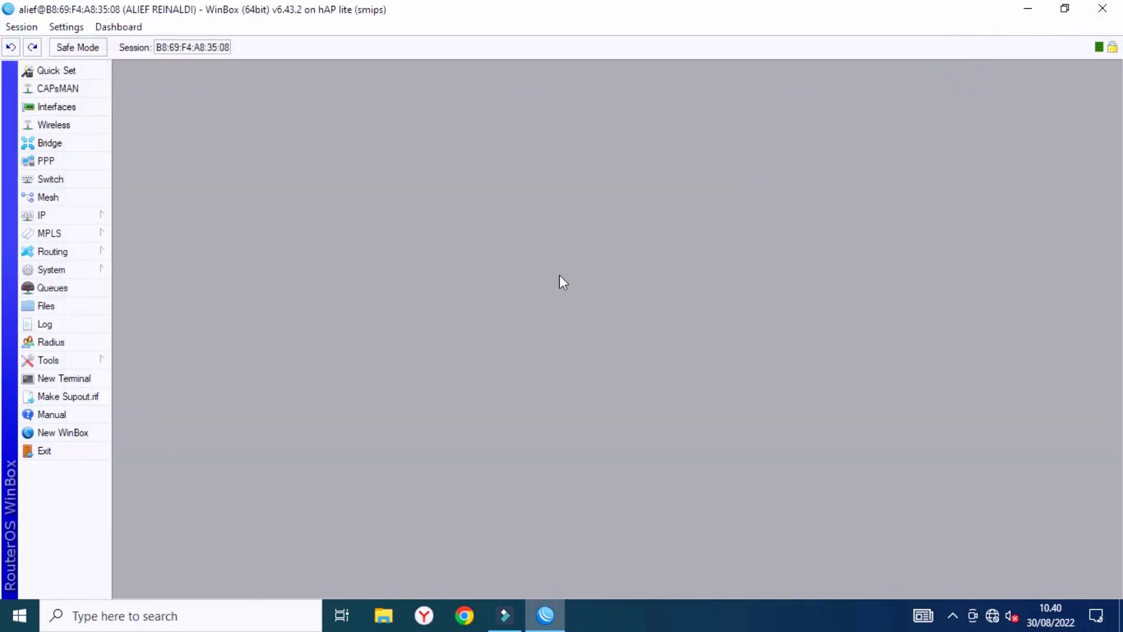
Review the router's Interfaces, Wireless, Bridge, PPP and Switch settings.
click(69, 113)
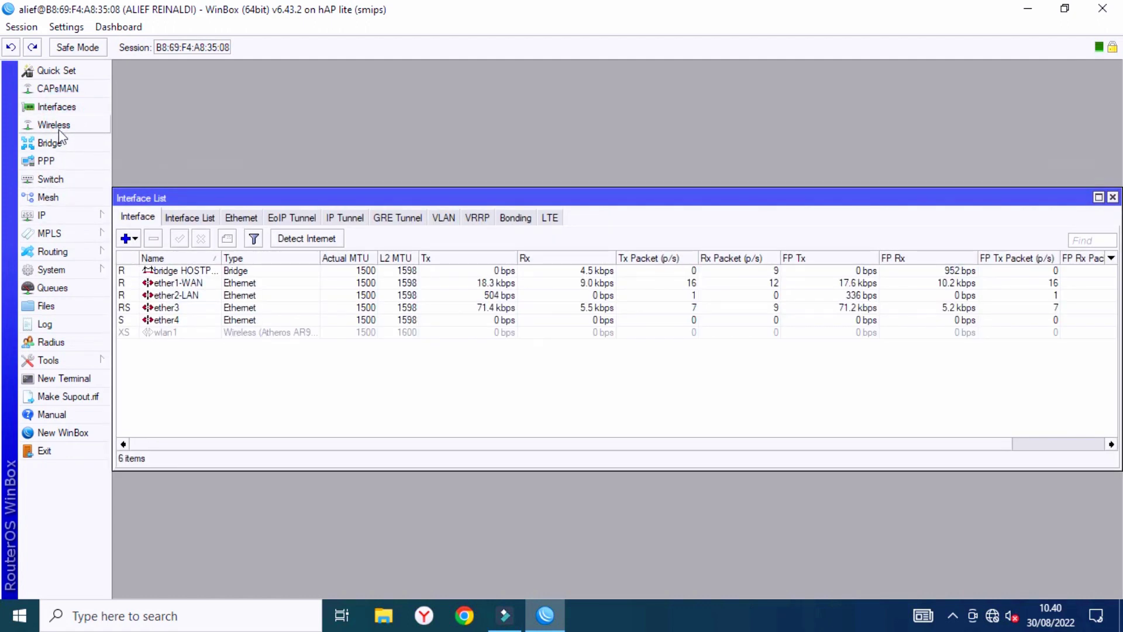
click(60, 127)
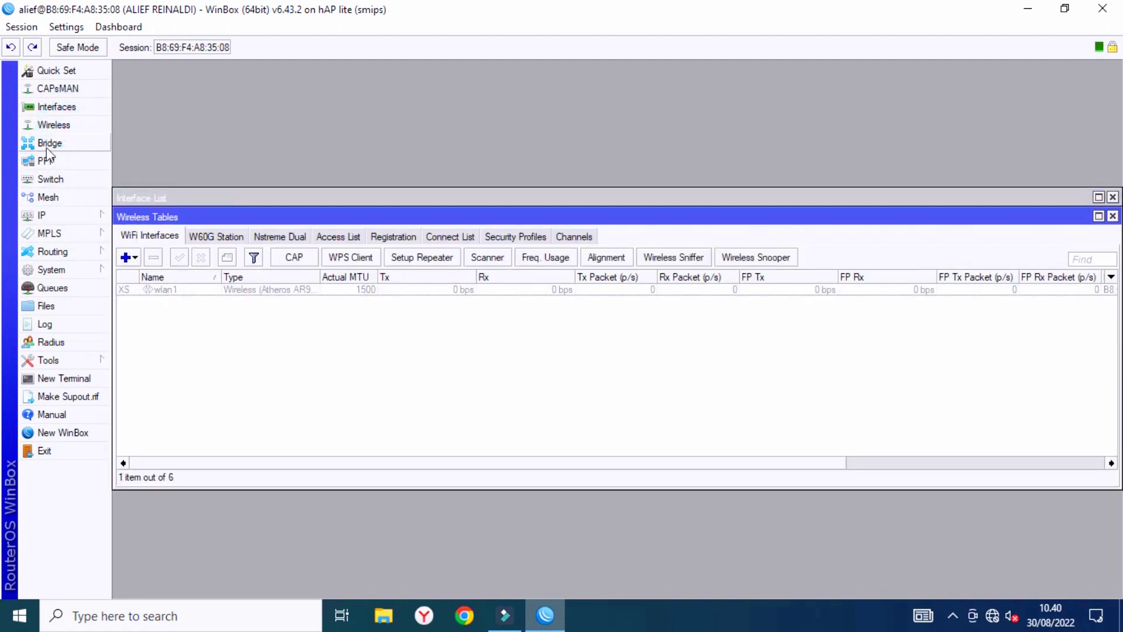
click(48, 145)
click(47, 162)
click(51, 179)
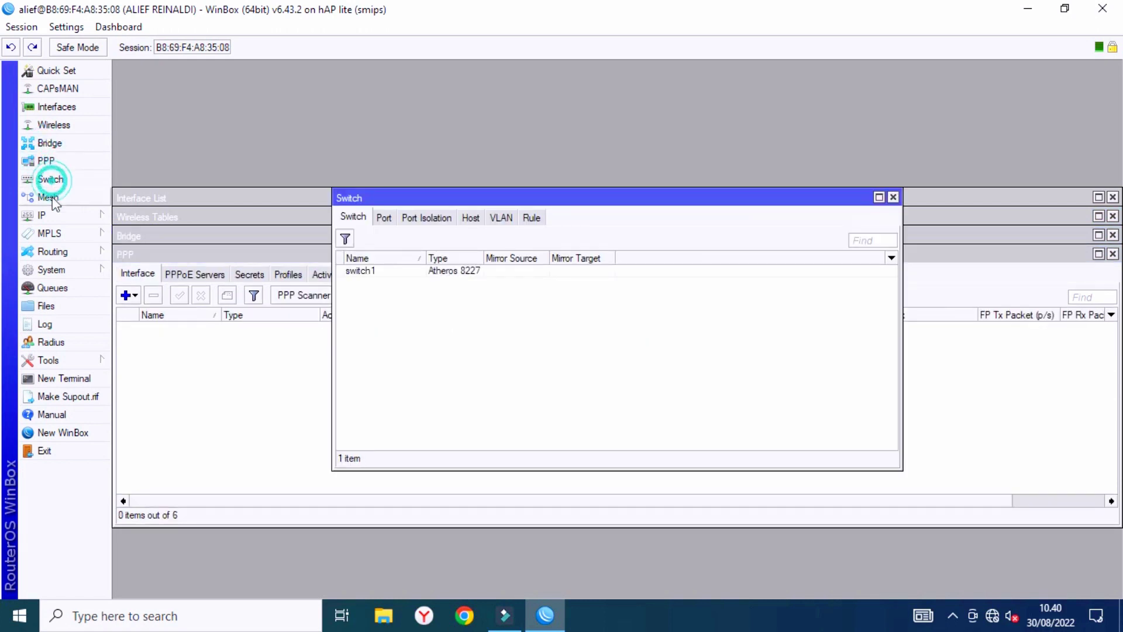
View the IP Addresses list with widened Address and Interface columns.
click(64, 216)
click(144, 210)
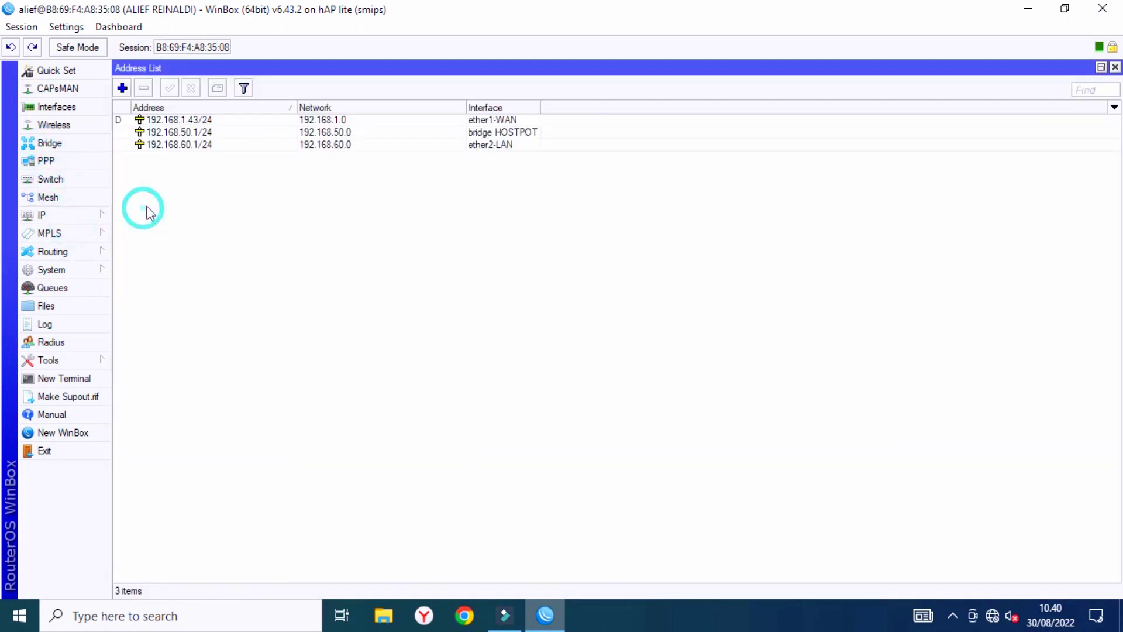
drag(292, 109, 330, 109)
drag(578, 108, 606, 109)
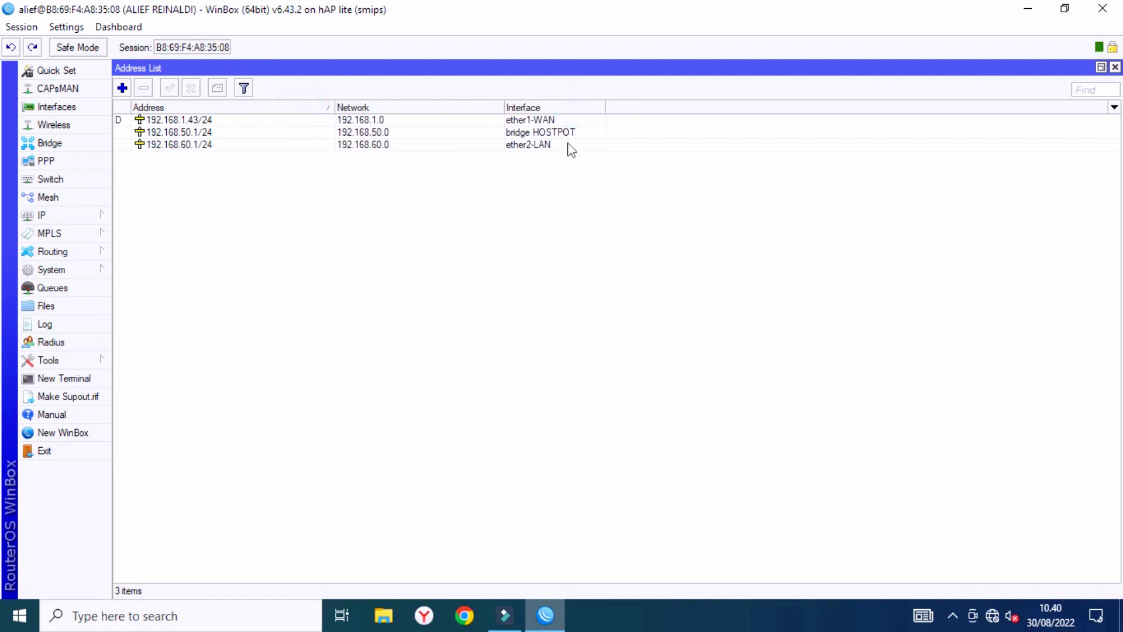
Check the queue list, exit WinBox and refresh the Windows desktop.
click(59, 289)
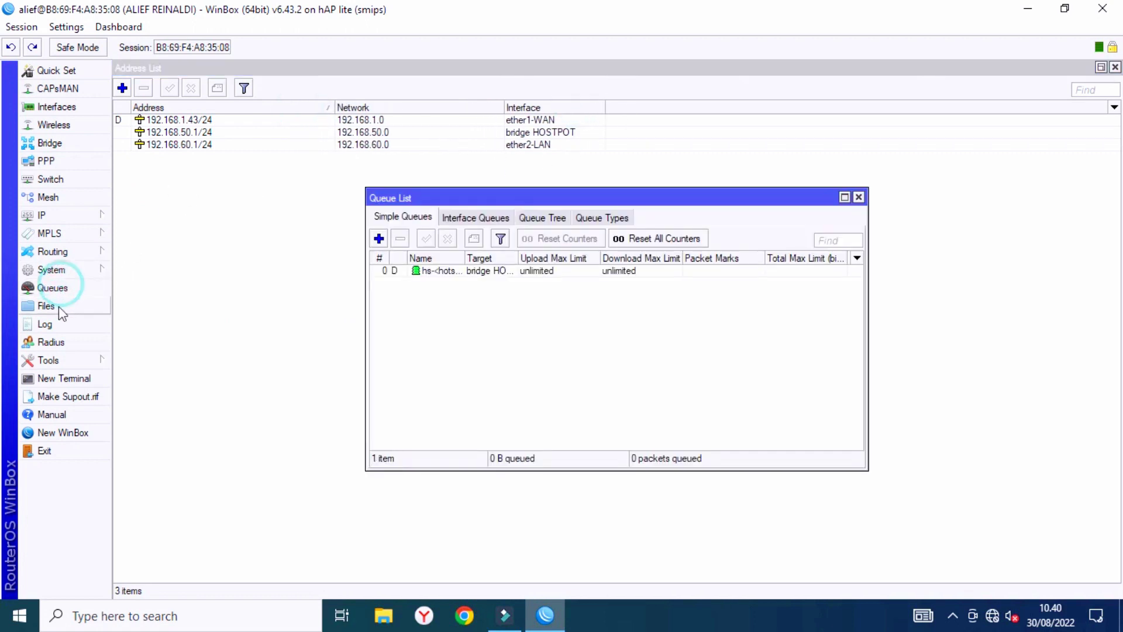
click(858, 197)
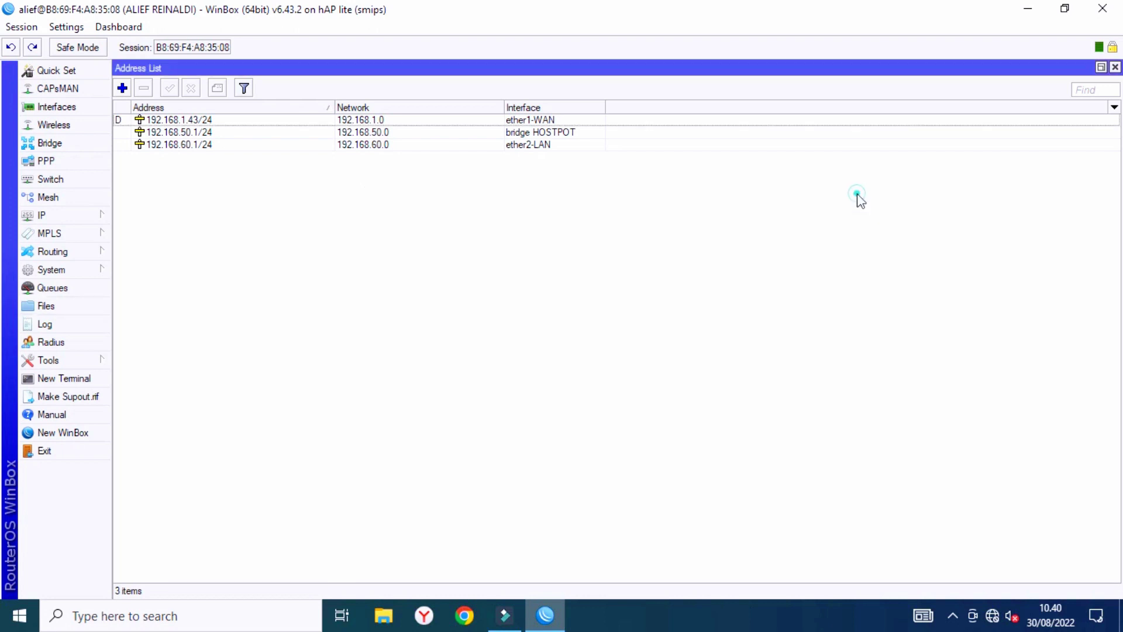
click(62, 449)
right_click(389, 261)
click(436, 310)
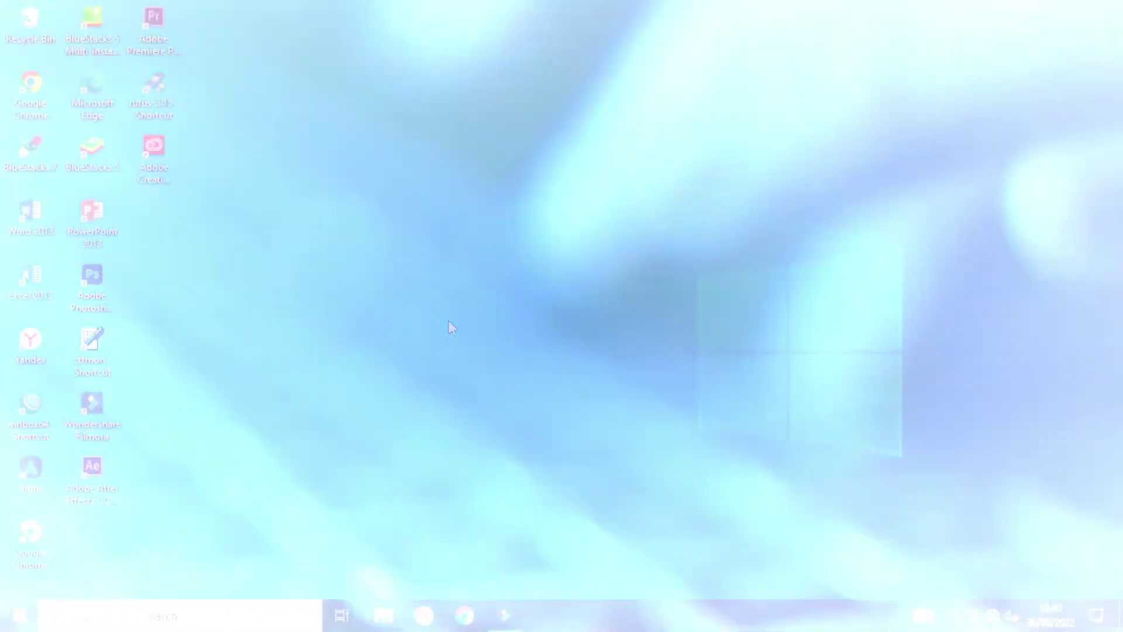